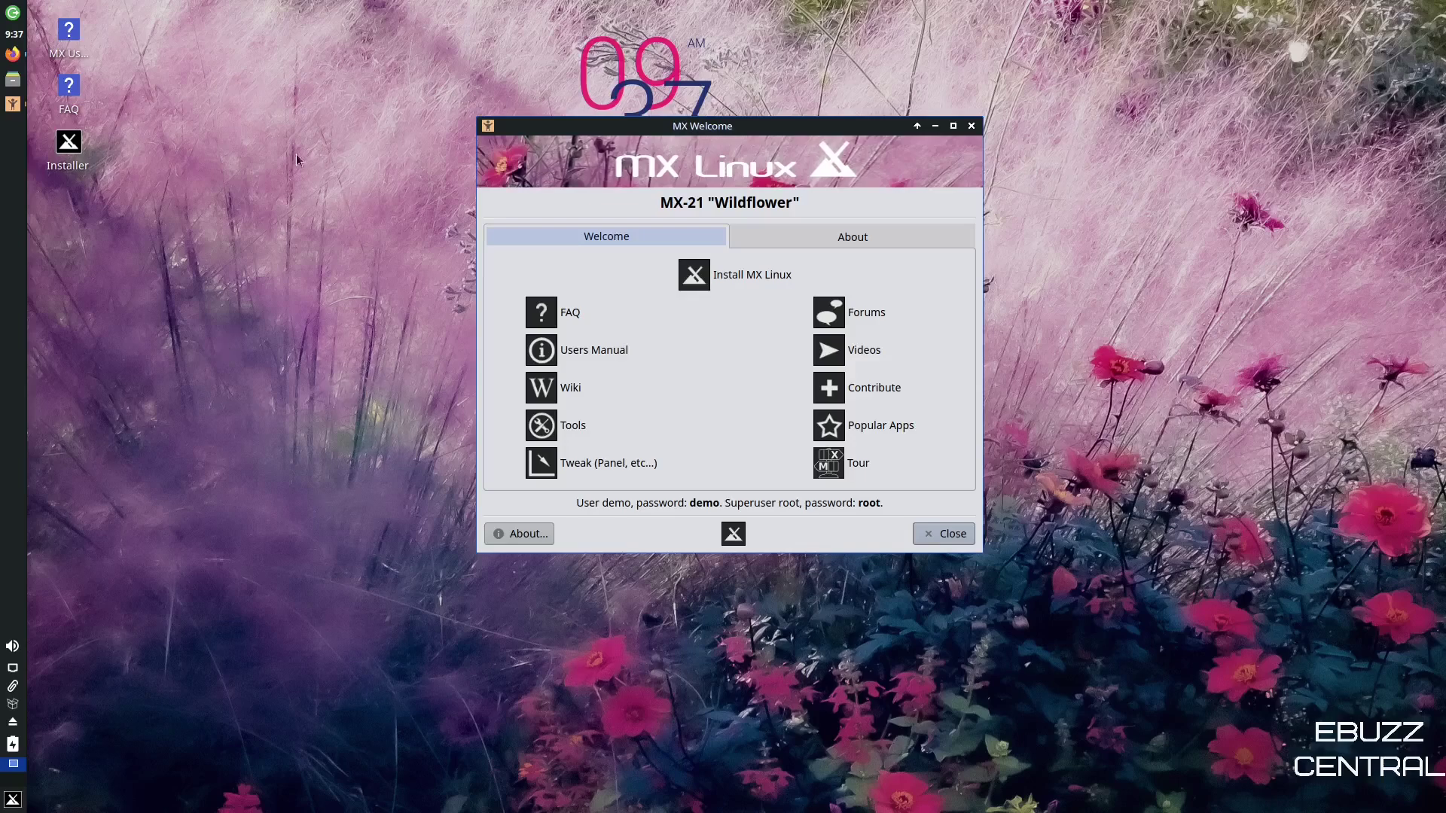
Step: Bring Firefox forward and scroll through the mxlinux.org home page
{"action": "left_click", "coordinate": [17, 60]}
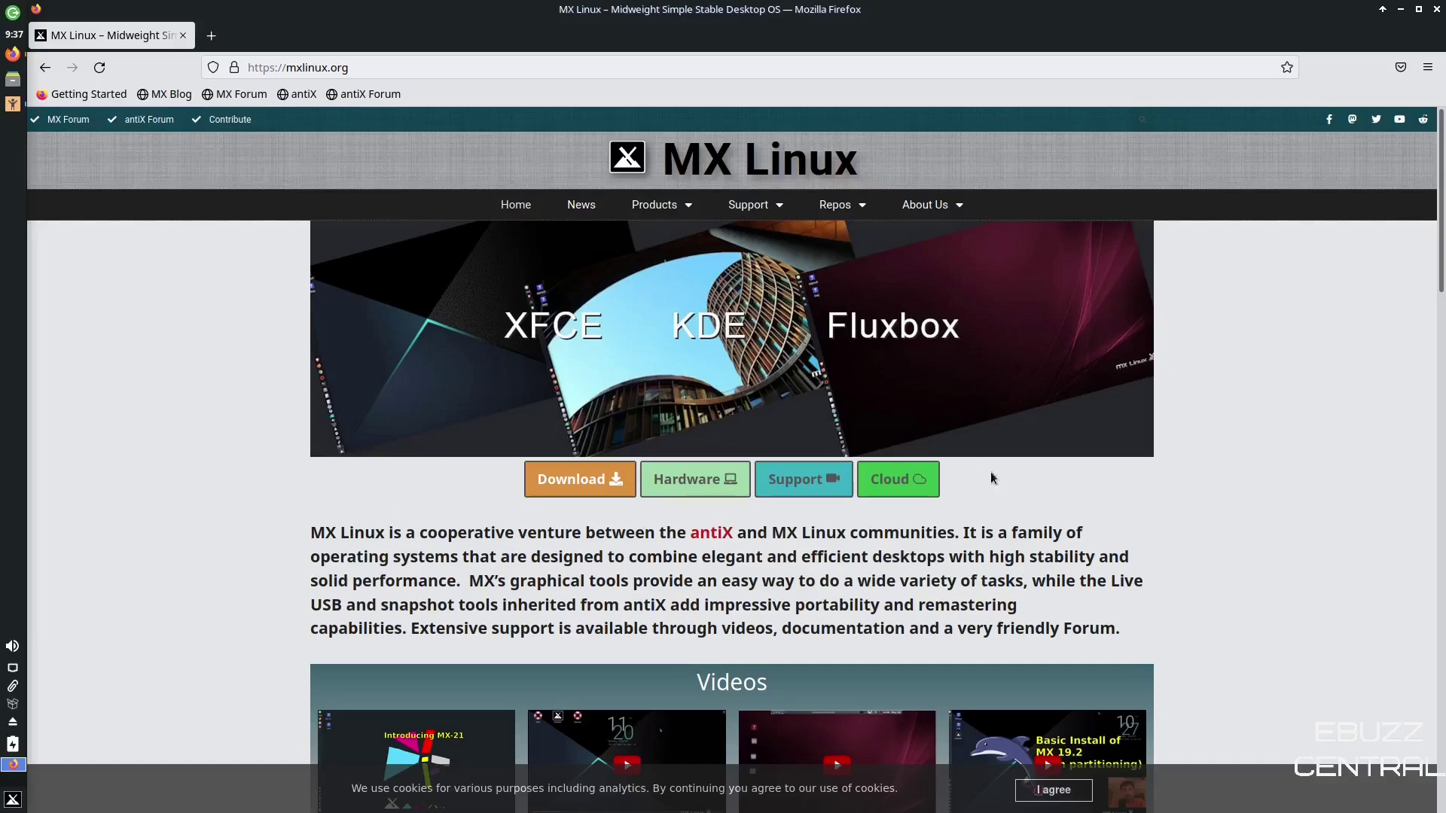
{"action": "scroll", "coordinate": [991, 477], "scroll_direction": "down", "scroll_amount": 2}
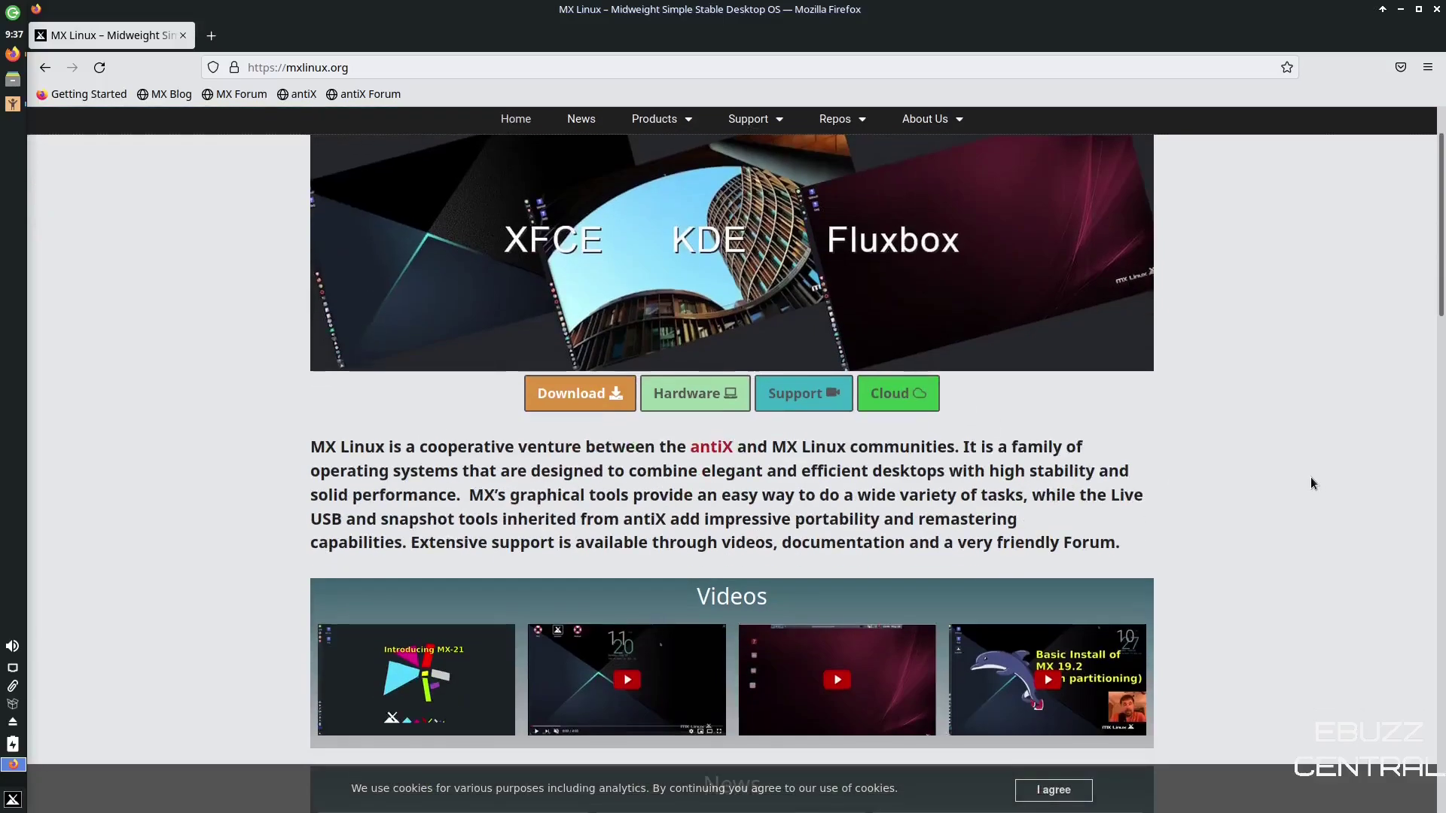
{"action": "scroll", "coordinate": [1095, 435], "scroll_direction": "down", "scroll_amount": 5}
{"action": "scroll", "coordinate": [1098, 429], "scroll_direction": "down", "scroll_amount": 4}
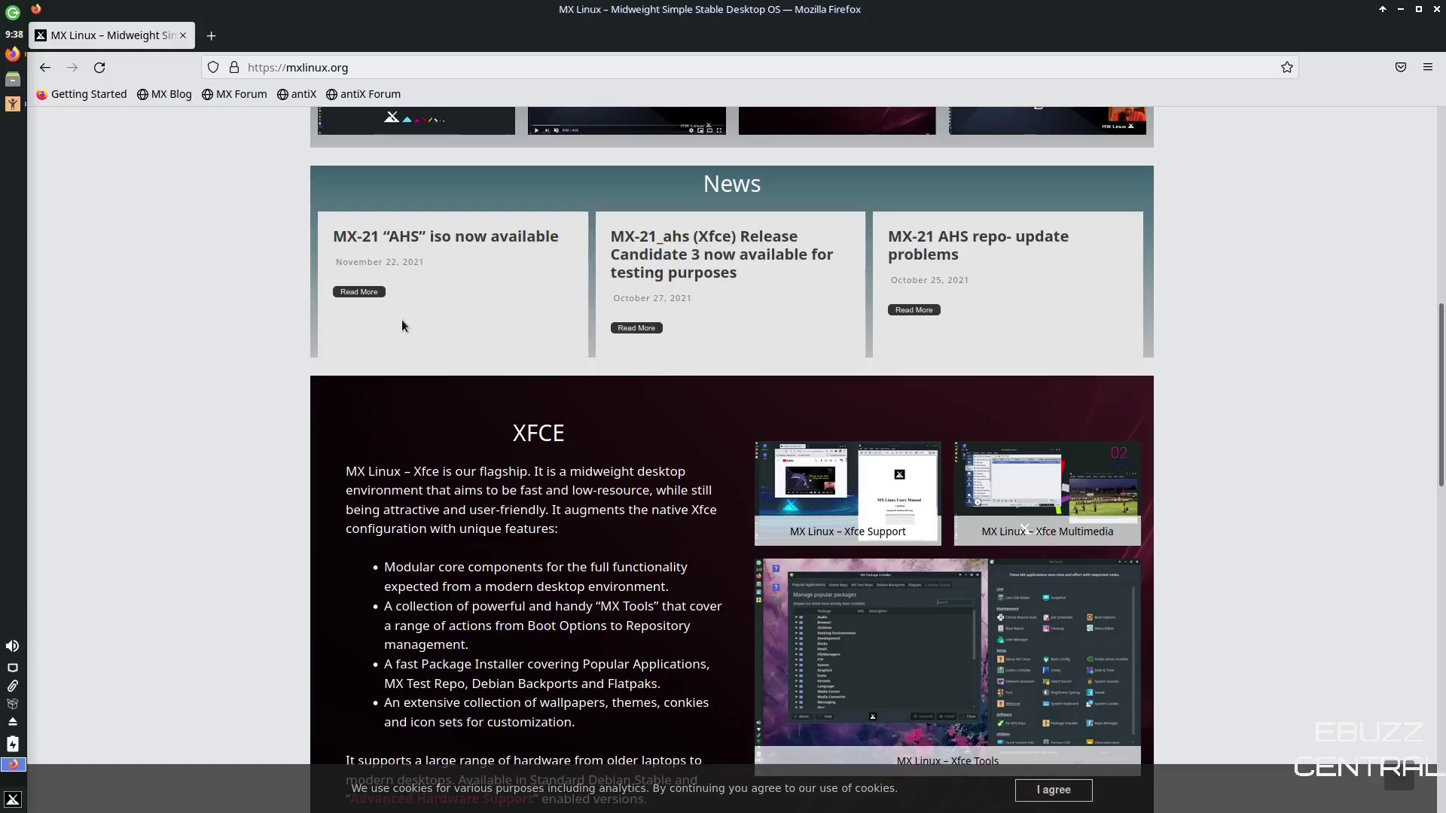
{"action": "scroll", "coordinate": [652, 366], "scroll_direction": "down", "scroll_amount": 4}
{"action": "scroll", "coordinate": [652, 366], "scroll_direction": "down", "scroll_amount": 5}
{"action": "scroll", "coordinate": [794, 349], "scroll_direction": "up", "scroll_amount": 7}
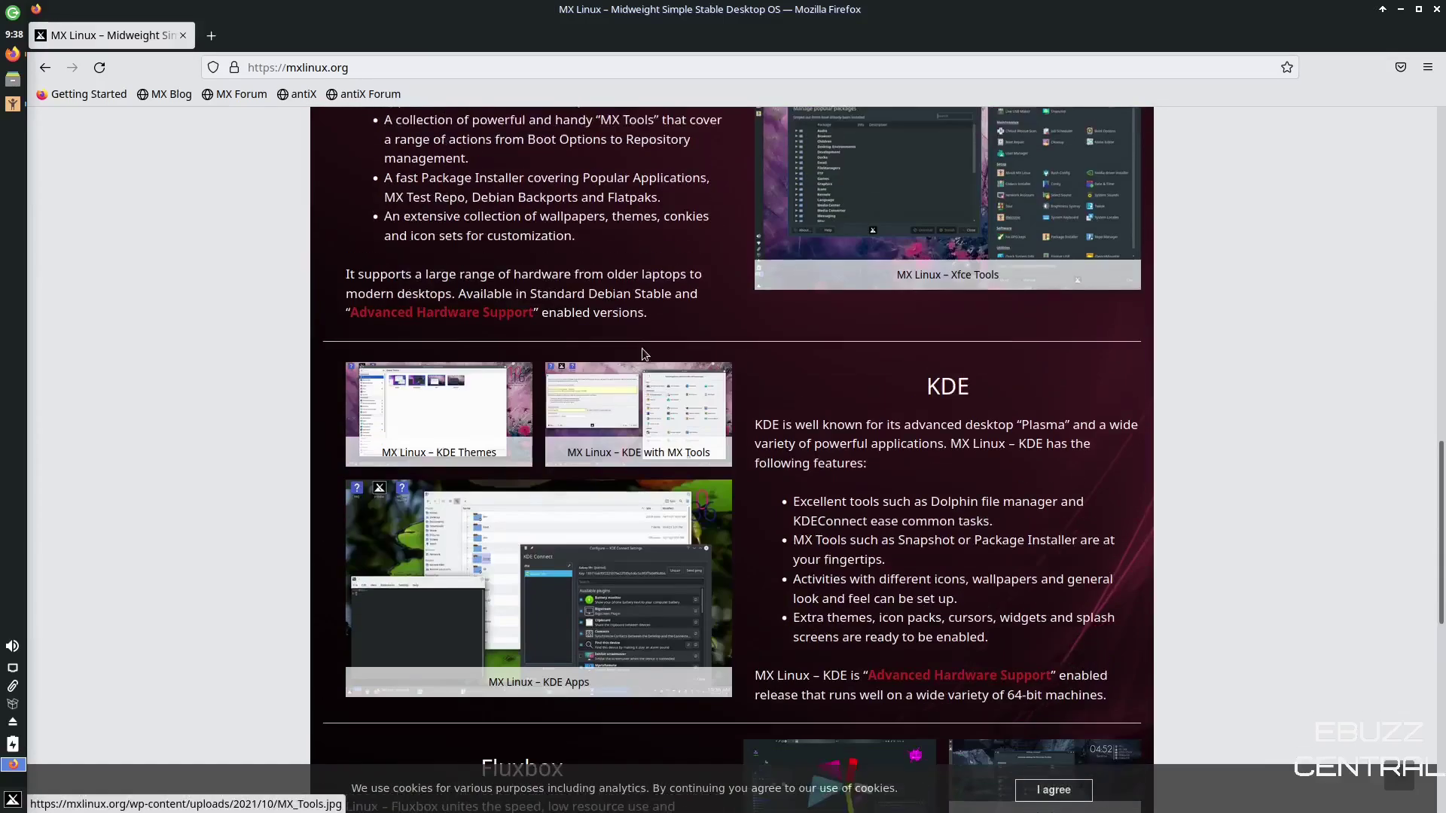
{"action": "scroll", "coordinate": [794, 349], "scroll_direction": "down", "scroll_amount": 10}
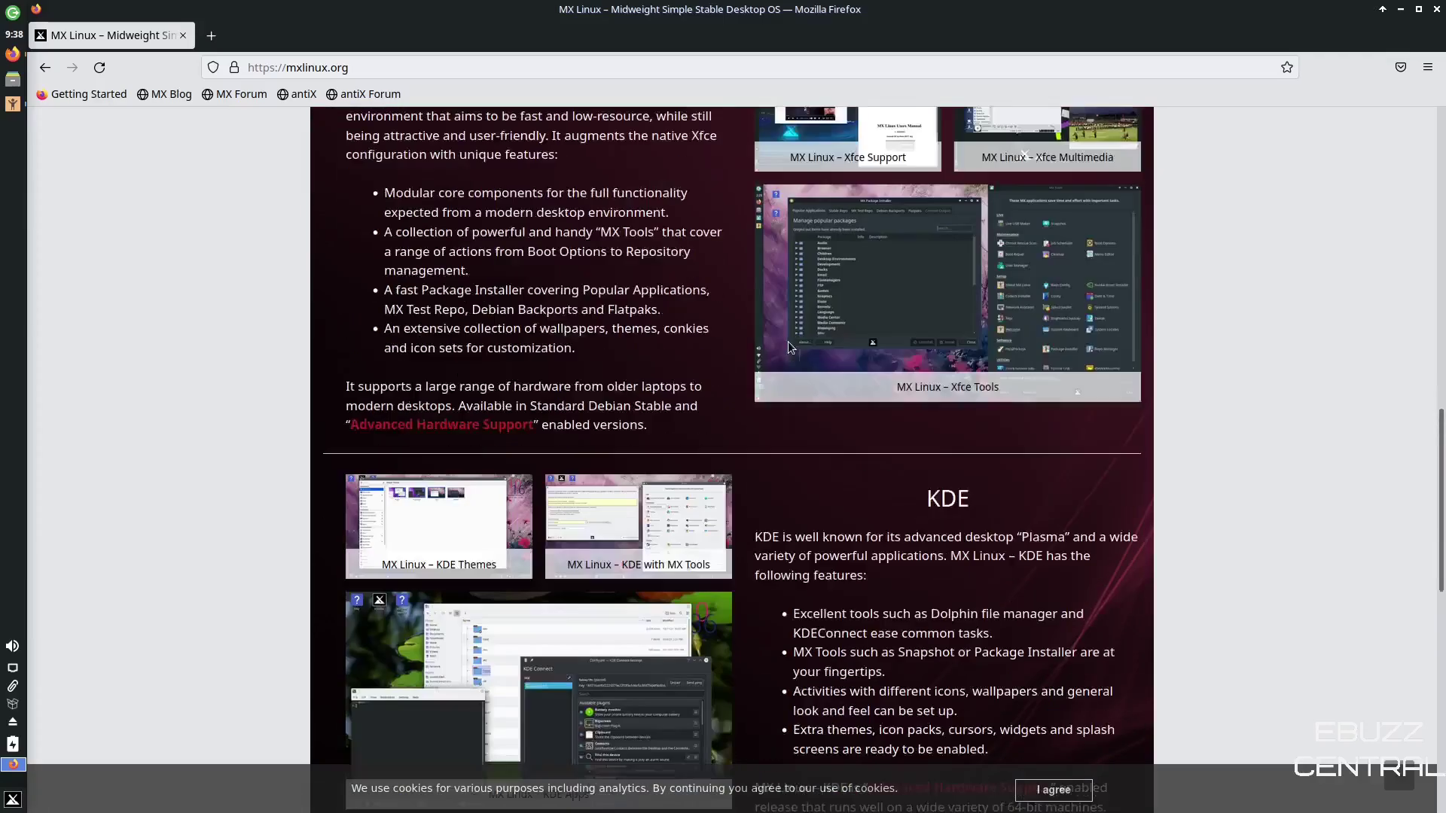
{"action": "scroll", "coordinate": [793, 343], "scroll_direction": "down", "scroll_amount": 3}
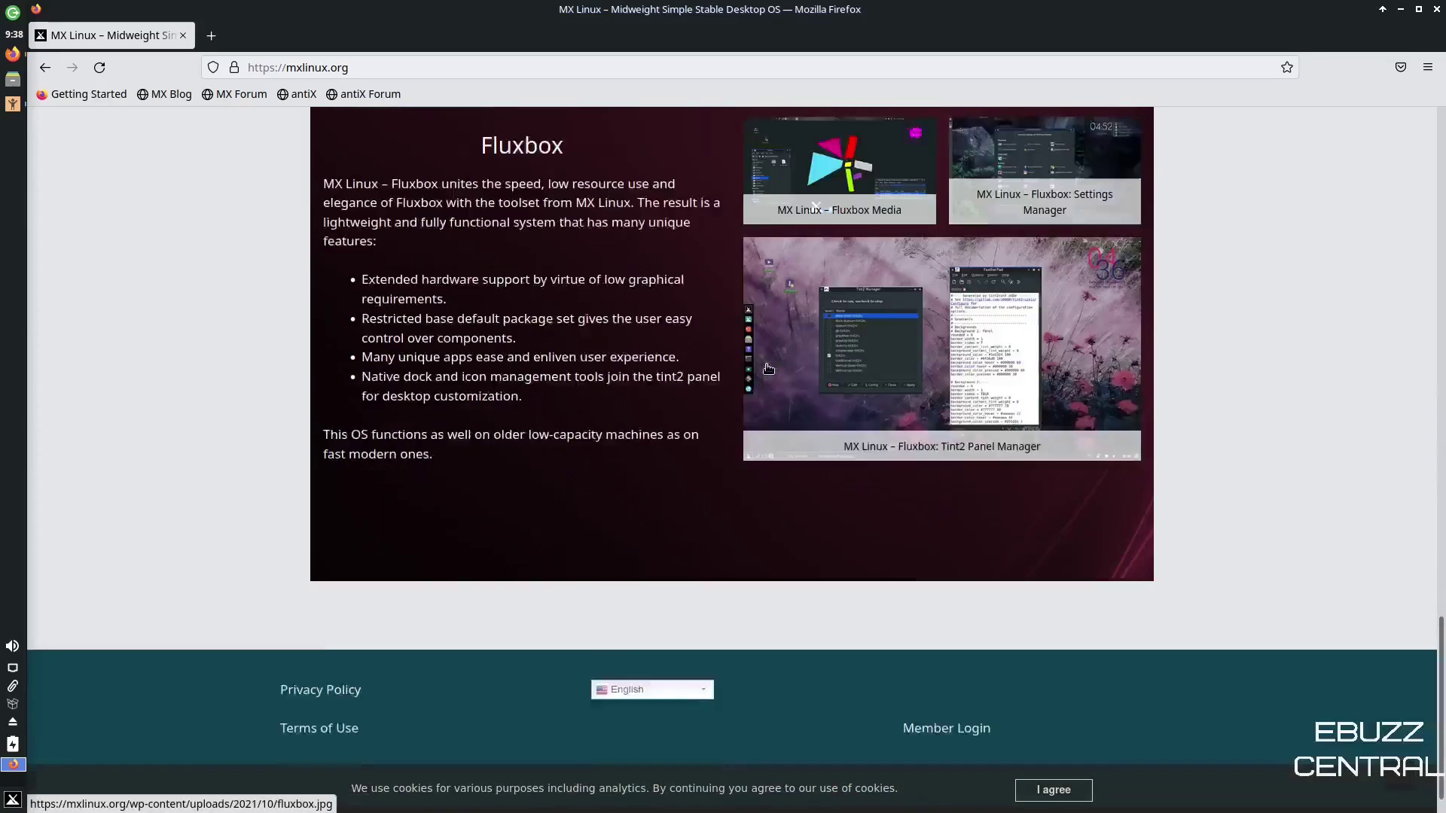
{"action": "scroll", "coordinate": [764, 367], "scroll_direction": "up", "scroll_amount": 15}
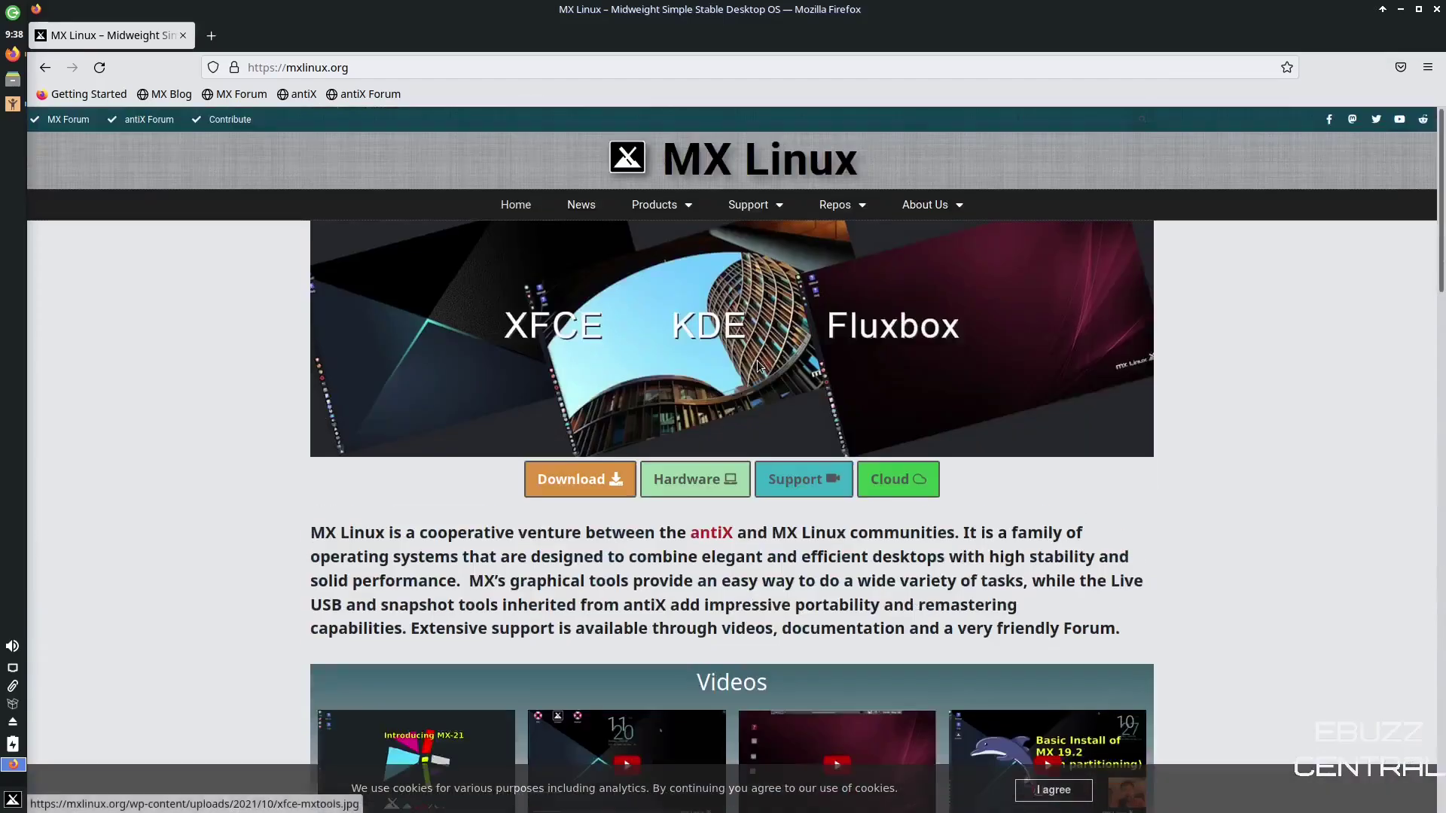
Step: Look over the Products and Support menus, then open the MX-21 Download Links page
{"action": "mouse_move", "coordinate": [687, 207]}
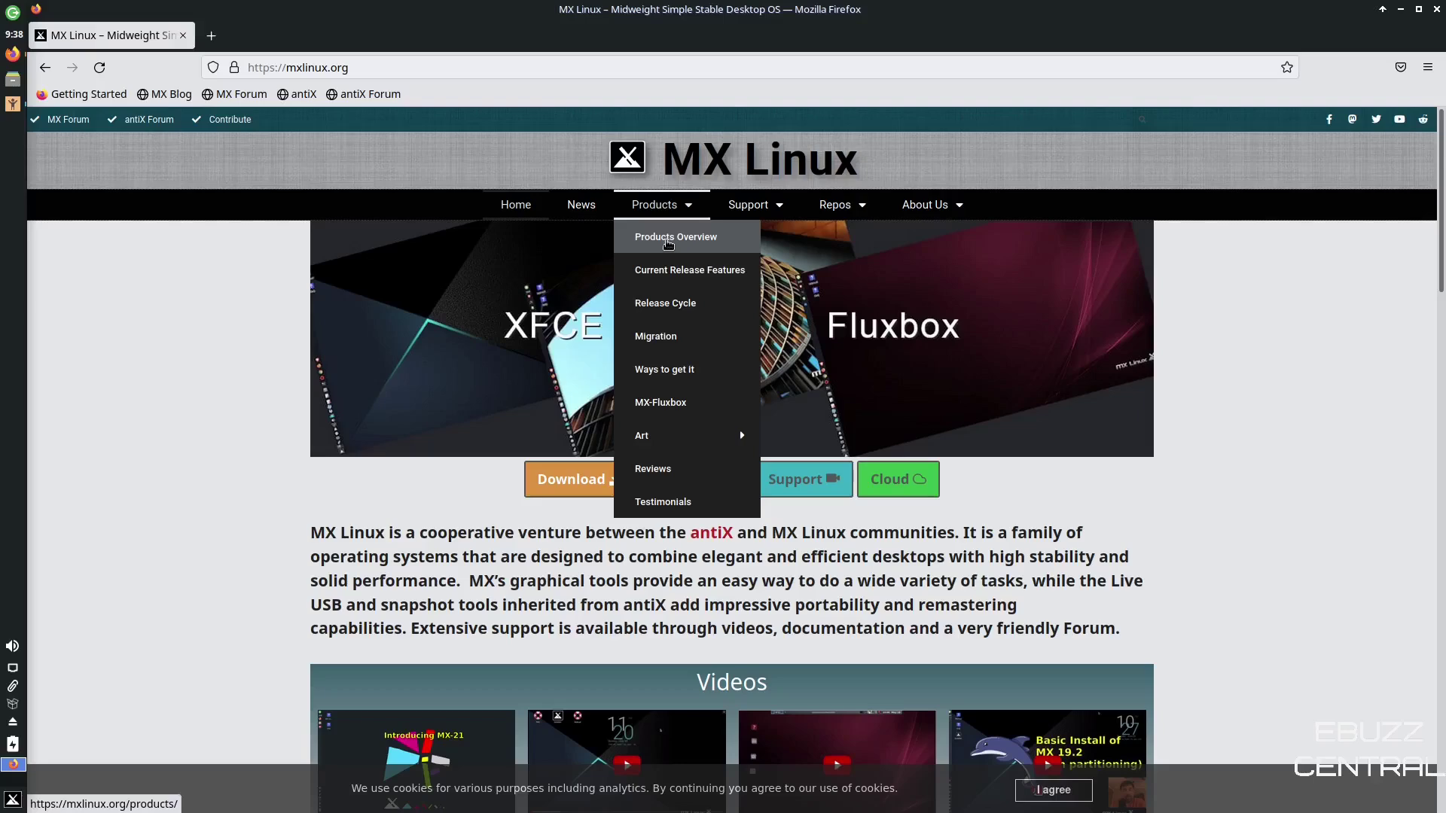
{"action": "mouse_move", "coordinate": [762, 208]}
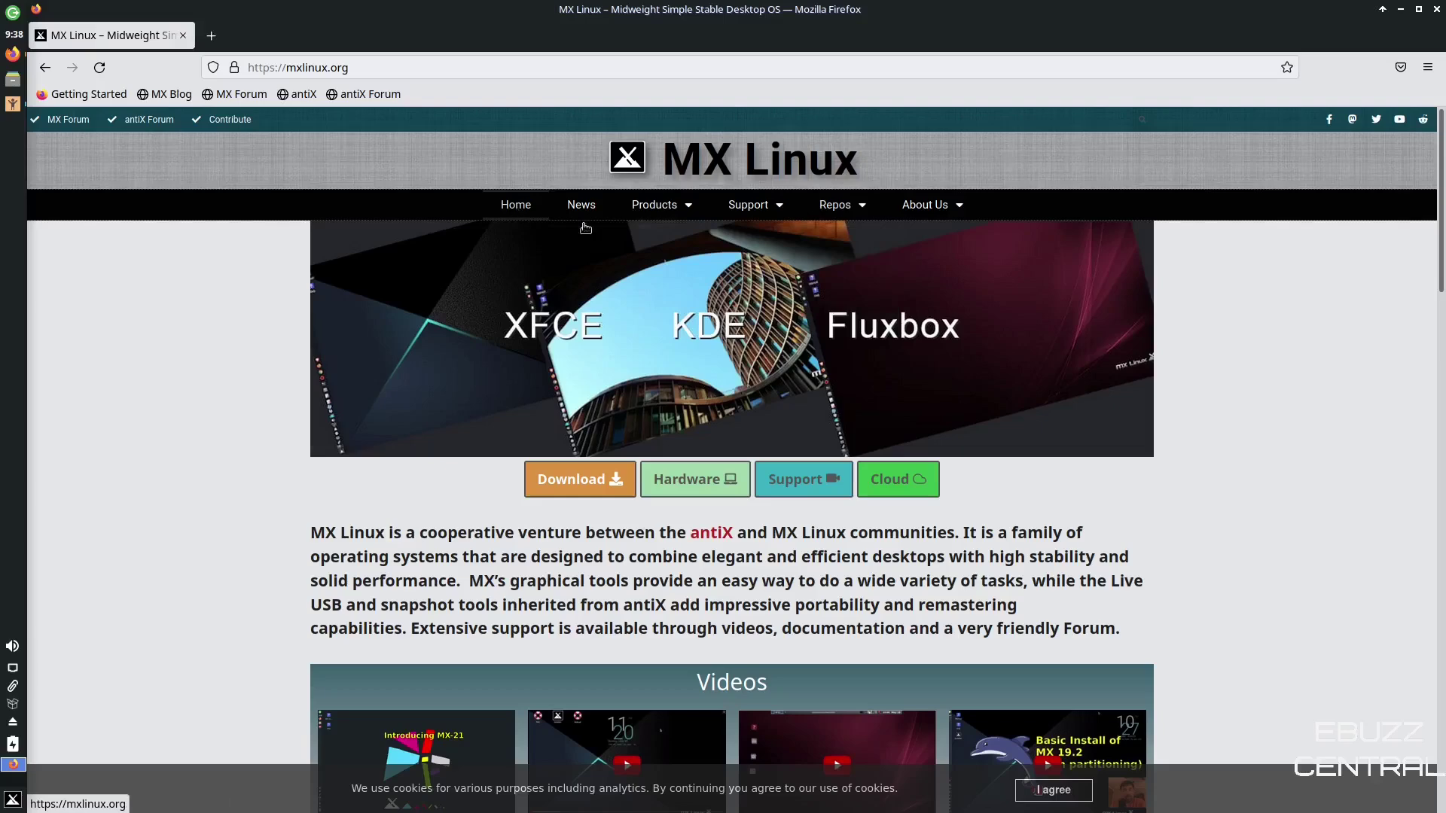
{"action": "left_click", "coordinate": [589, 483]}
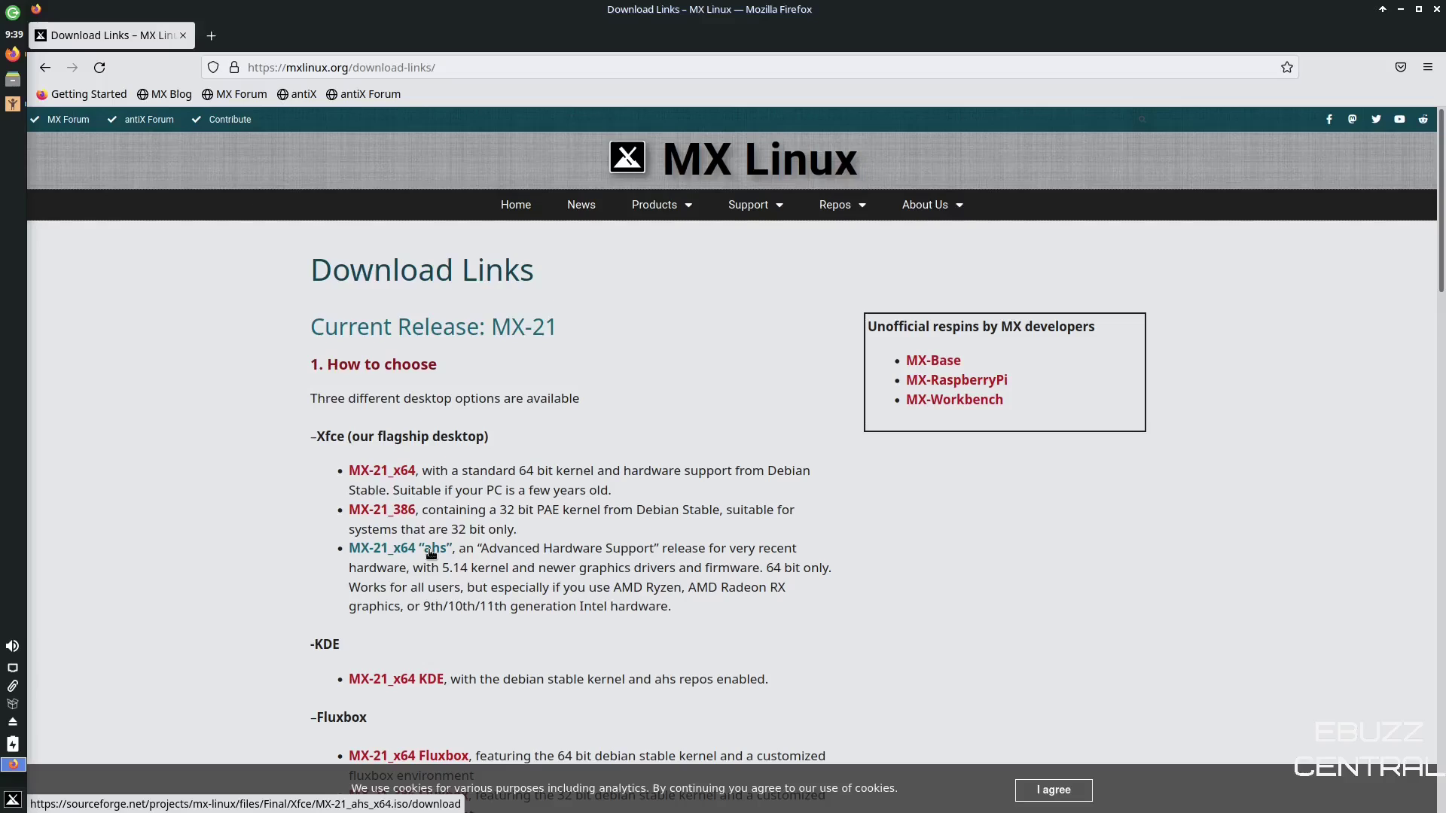
Step: Scroll through the MX-21 Xfce, KDE and Fluxbox ISO download links
{"action": "scroll", "coordinate": [552, 481], "scroll_direction": "down", "scroll_amount": 3}
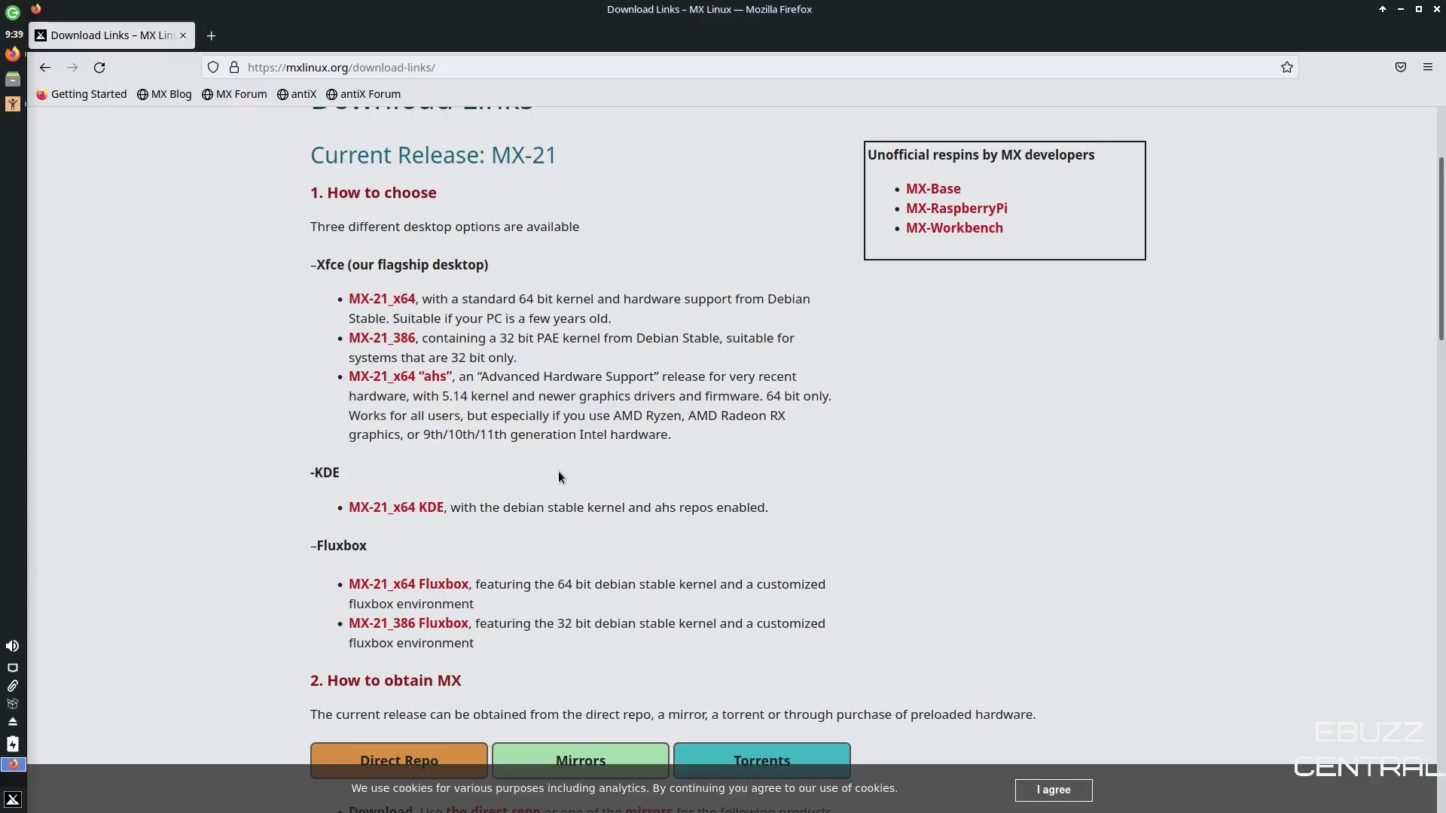
{"action": "scroll", "coordinate": [405, 414], "scroll_direction": "down", "scroll_amount": 2}
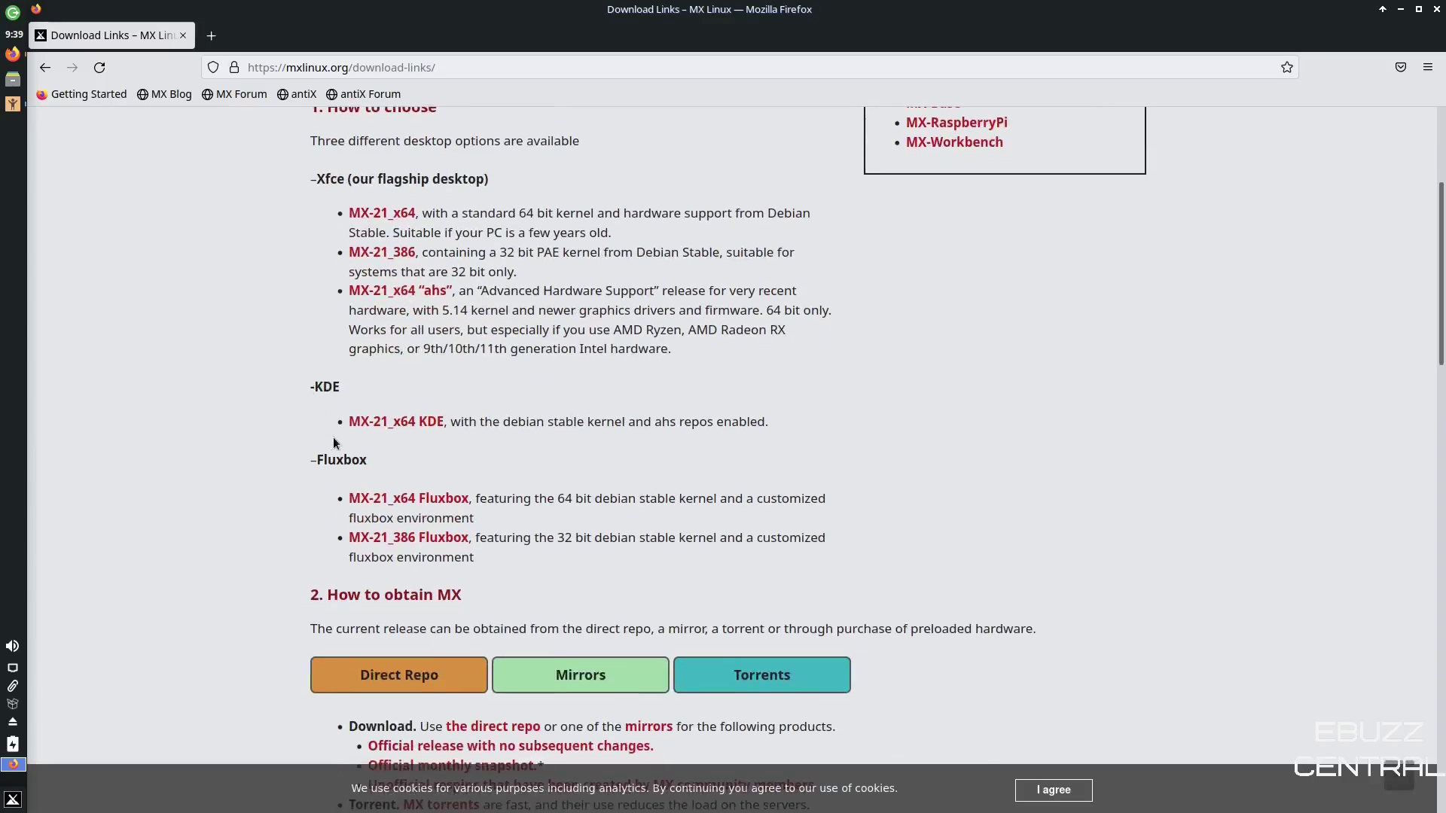
{"action": "scroll", "coordinate": [353, 482], "scroll_direction": "down", "scroll_amount": 12}
{"action": "scroll", "coordinate": [356, 486], "scroll_direction": "up", "scroll_amount": 14}
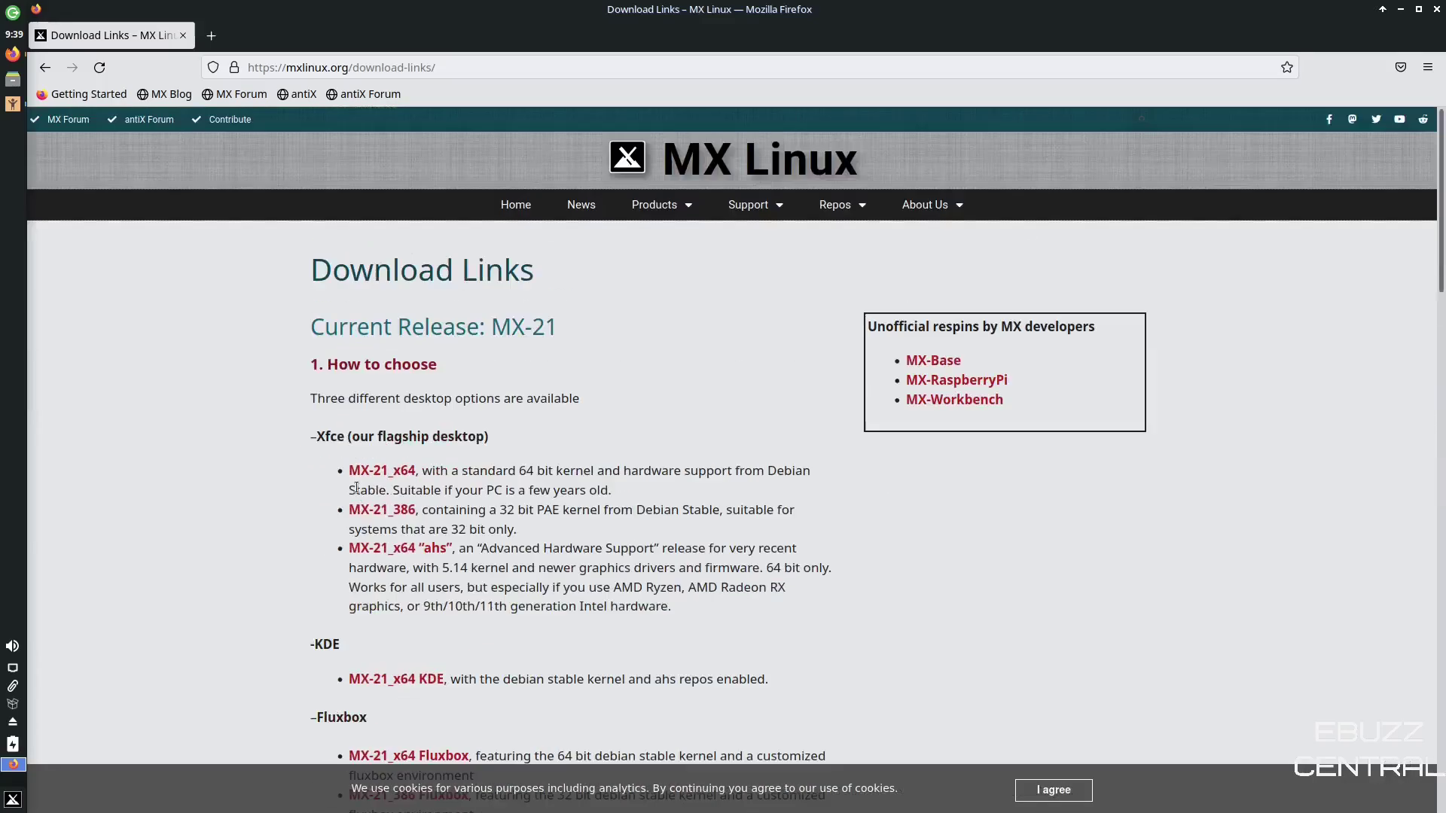
Step: Return to the mxlinux.org home page, check the Support menu, then close Firefox
{"action": "left_click", "coordinate": [517, 215]}
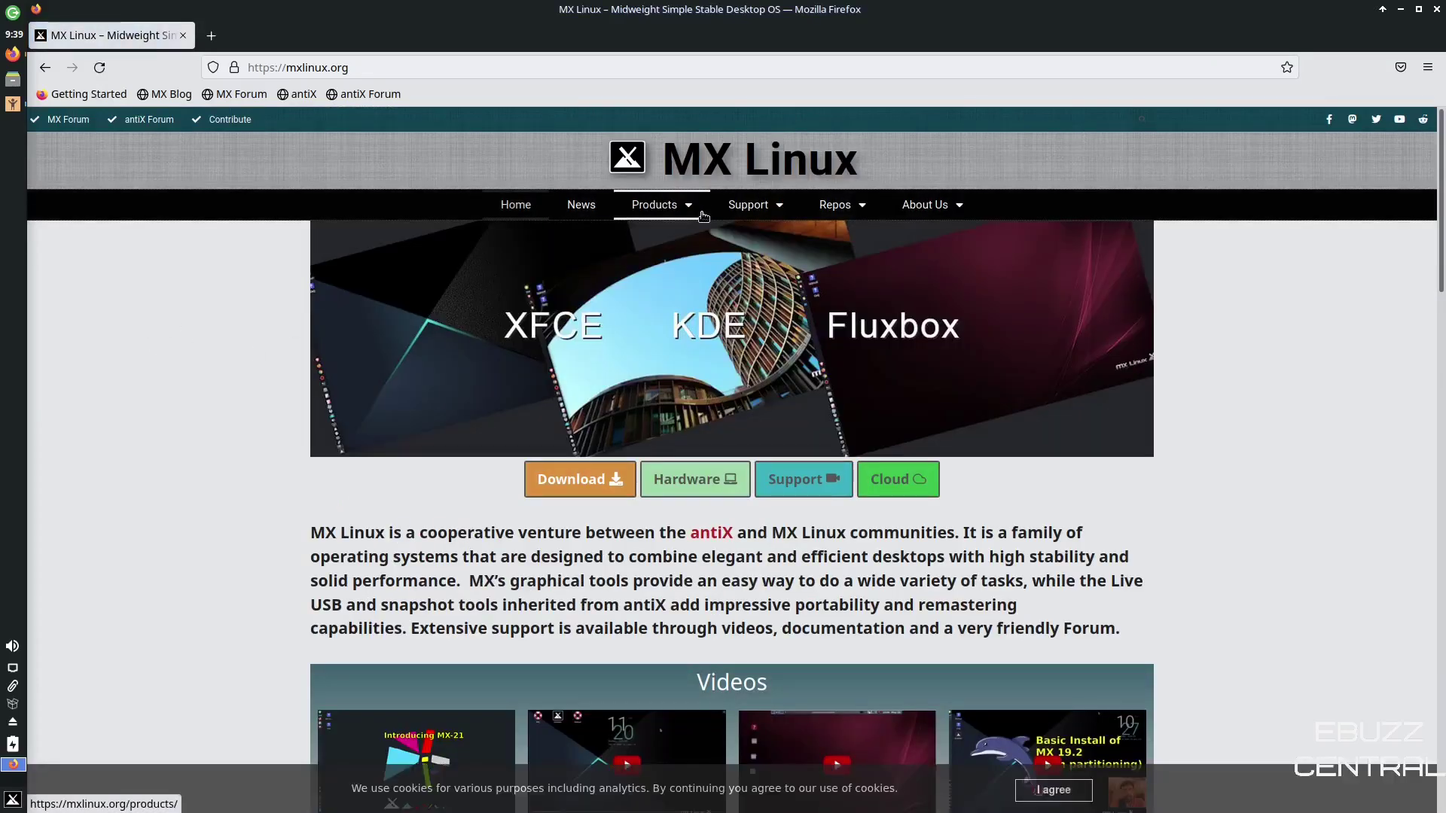
{"action": "mouse_move", "coordinate": [753, 210]}
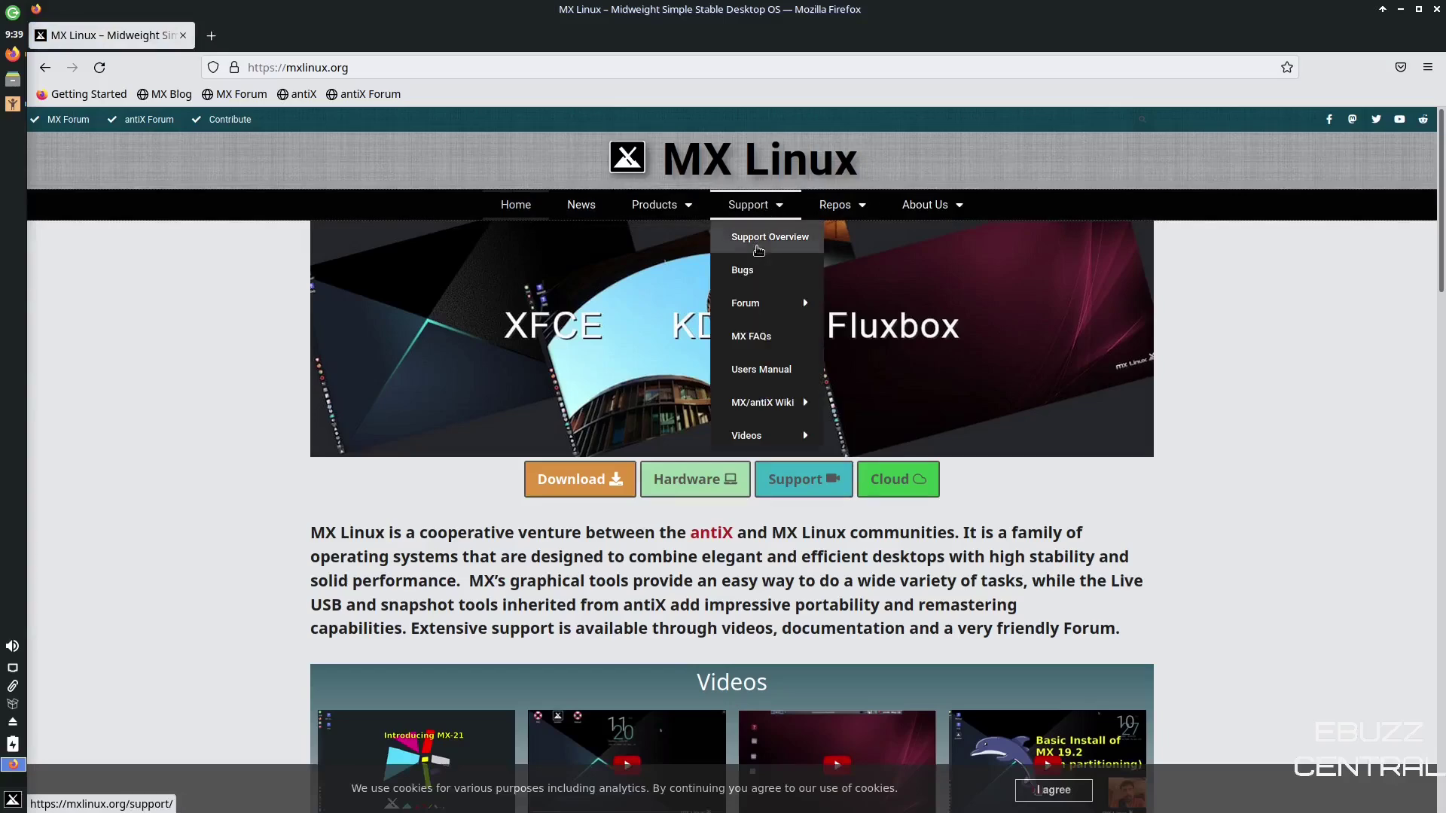
{"action": "mouse_move", "coordinate": [746, 312]}
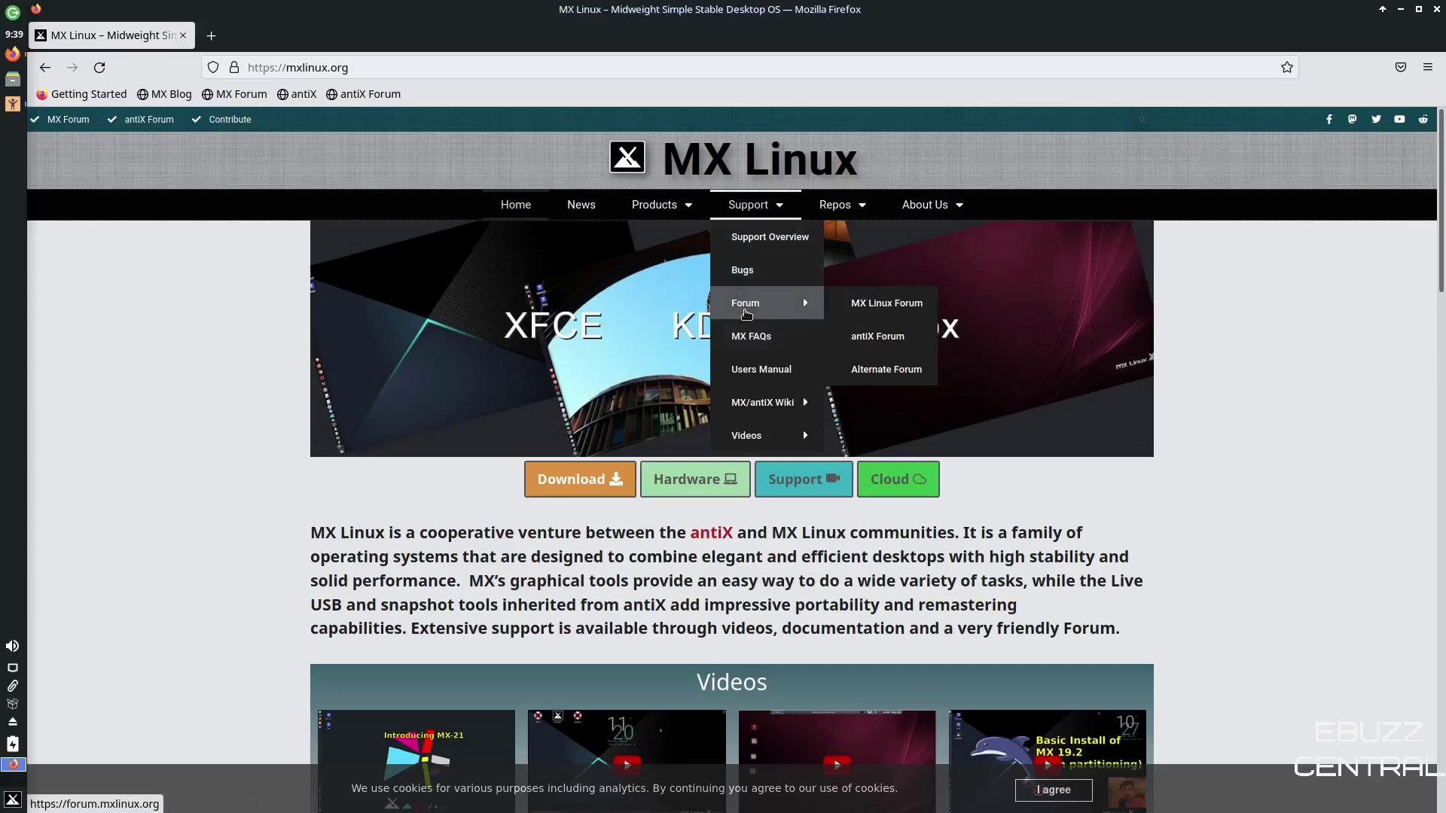
{"action": "left_click", "coordinate": [1438, 10]}
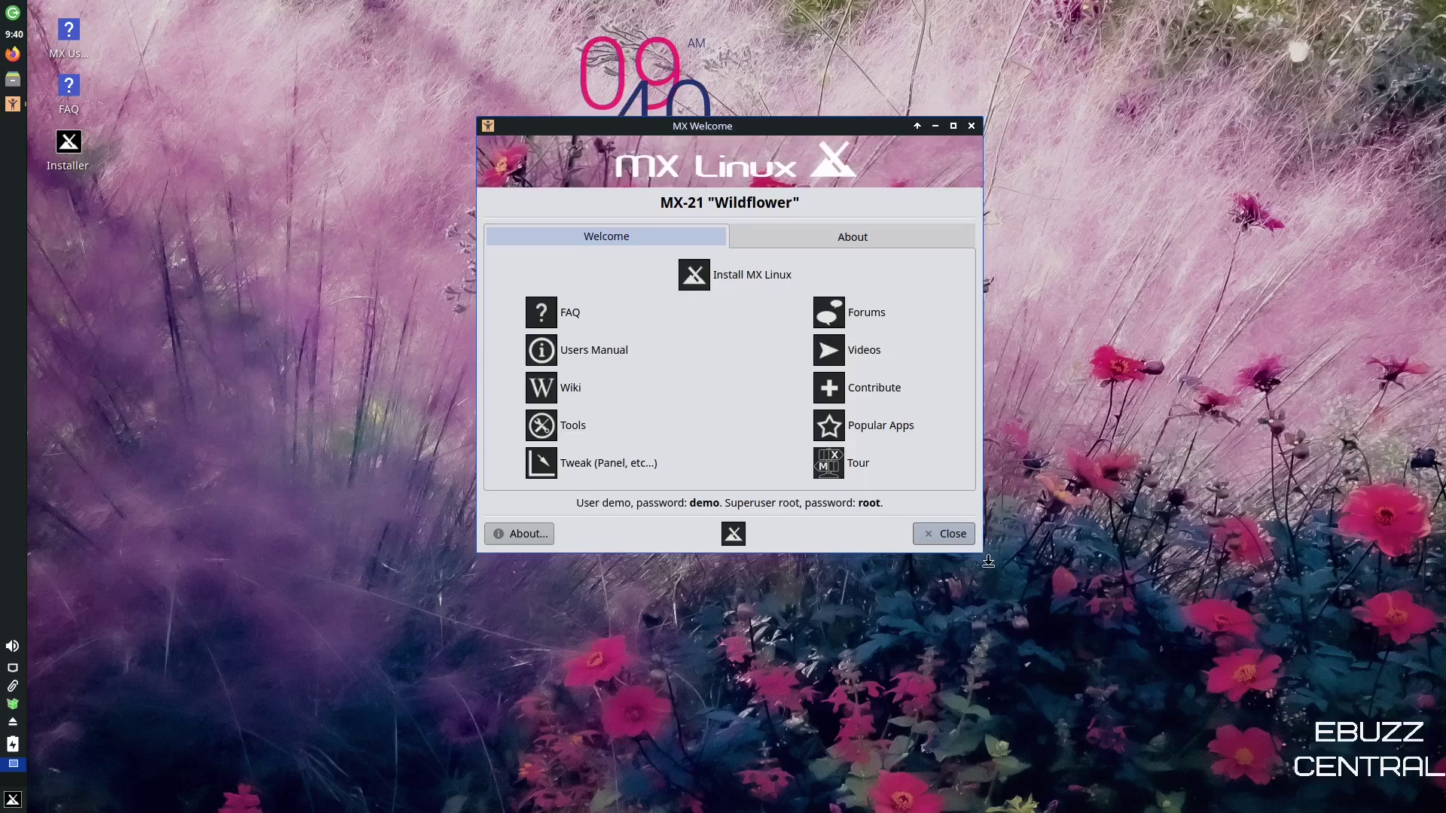
Step: Stretch the MX Welcome window taller and open Popular Apps in MX Package Installer
{"action": "left_click_drag", "start_coordinate": [980, 552], "coordinate": [983, 592]}
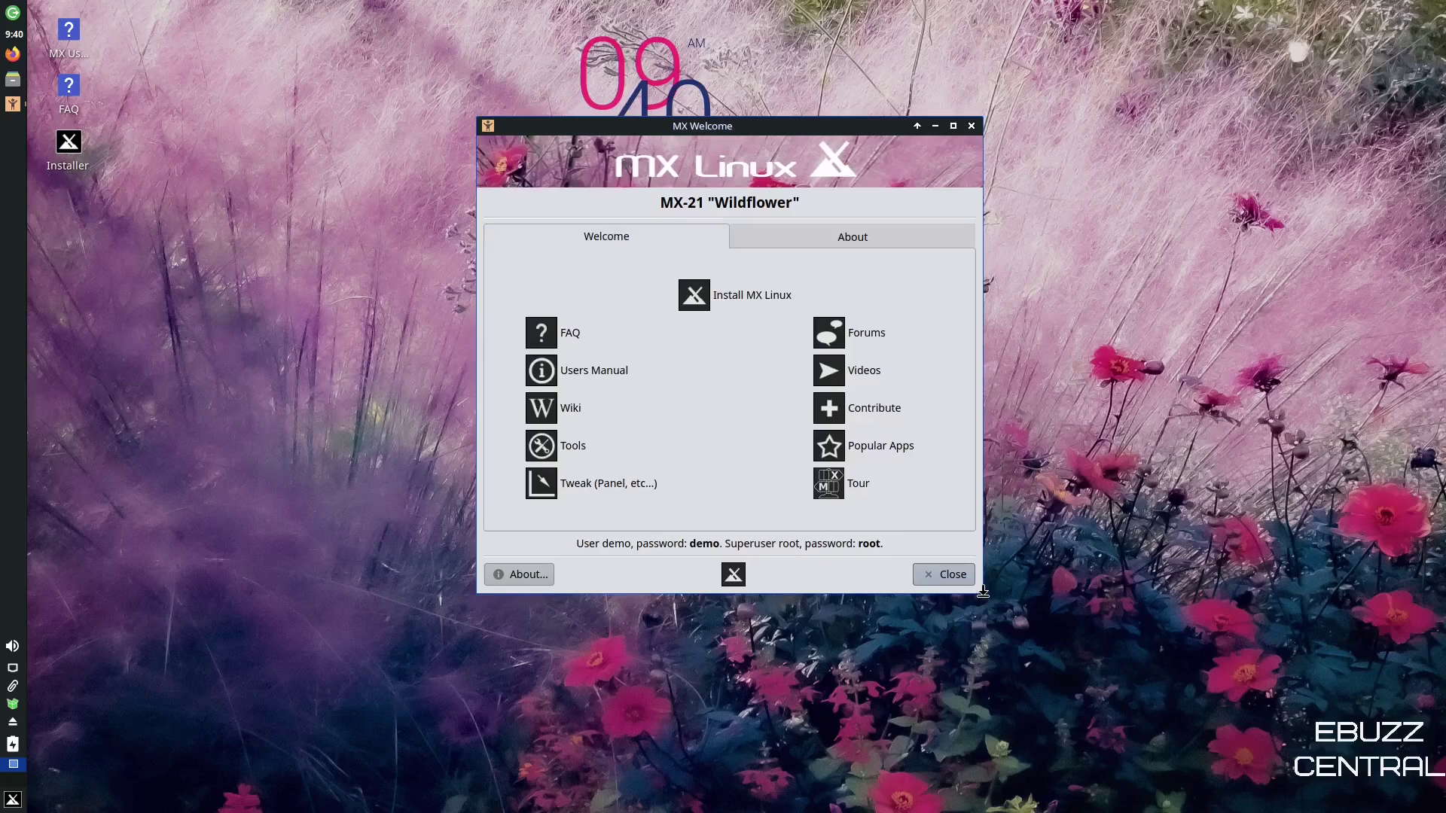
{"action": "left_click_drag", "start_coordinate": [982, 592], "coordinate": [983, 621]}
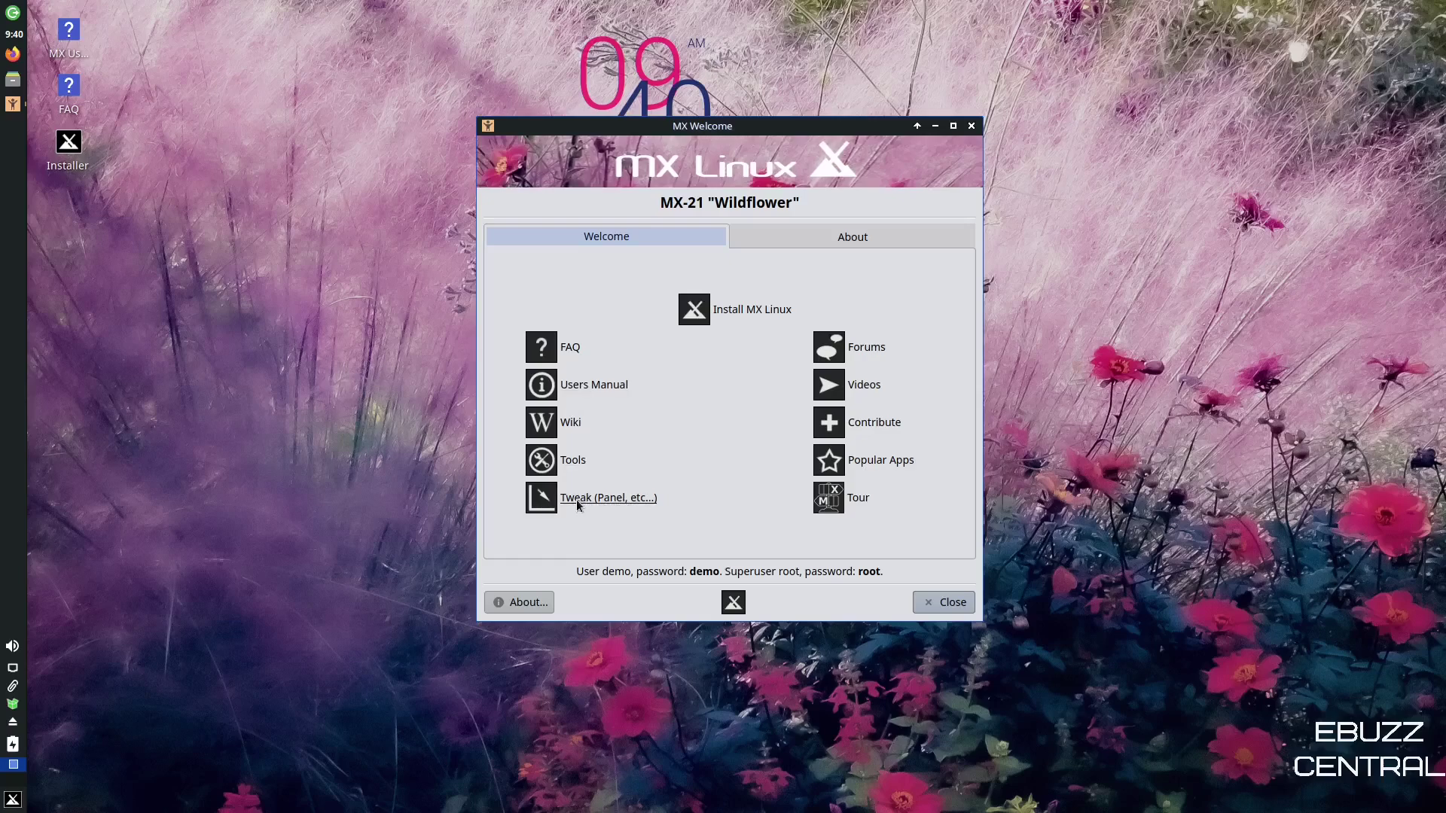
{"action": "left_click", "coordinate": [602, 497]}
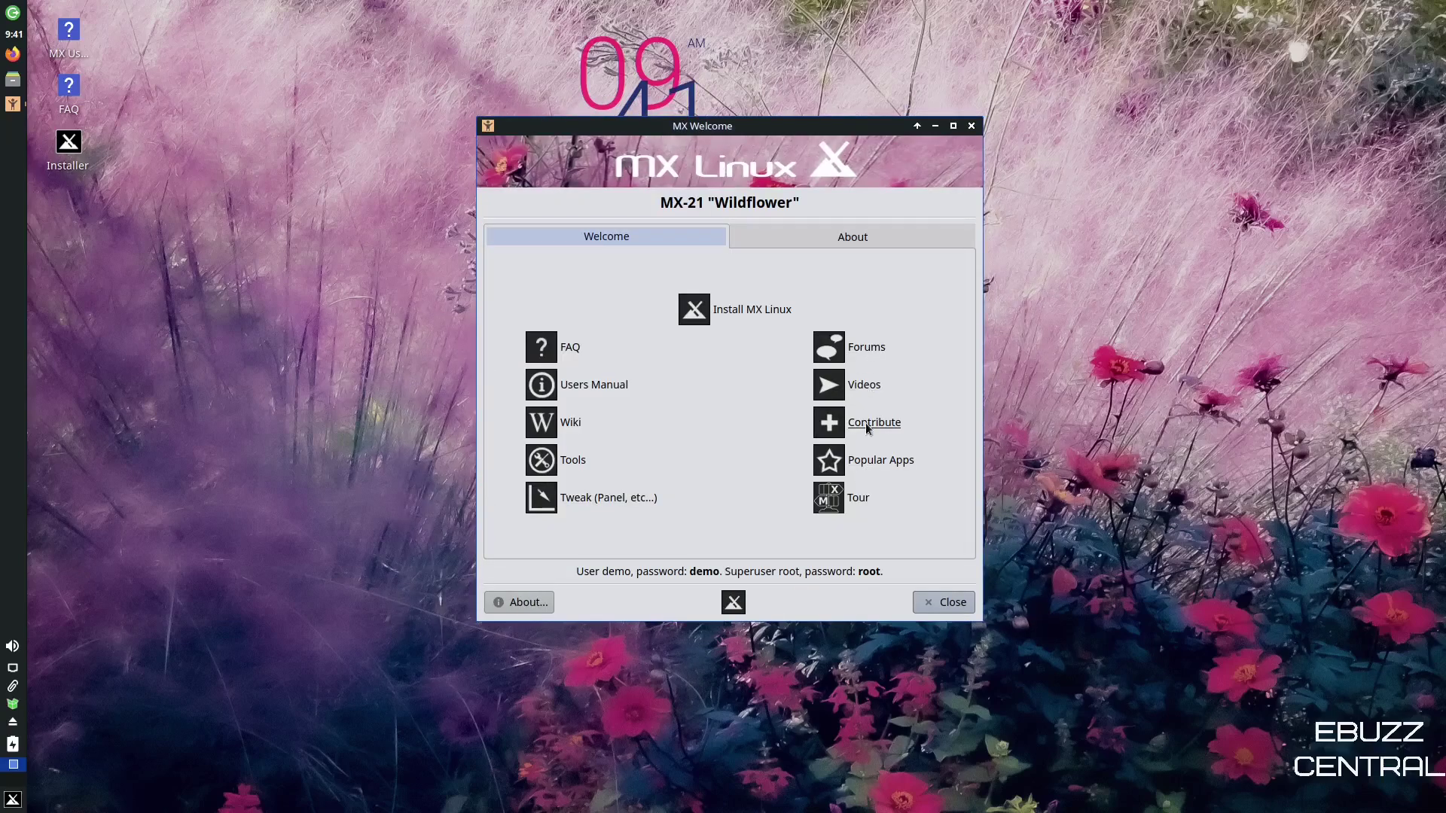
{"action": "left_click", "coordinate": [866, 461]}
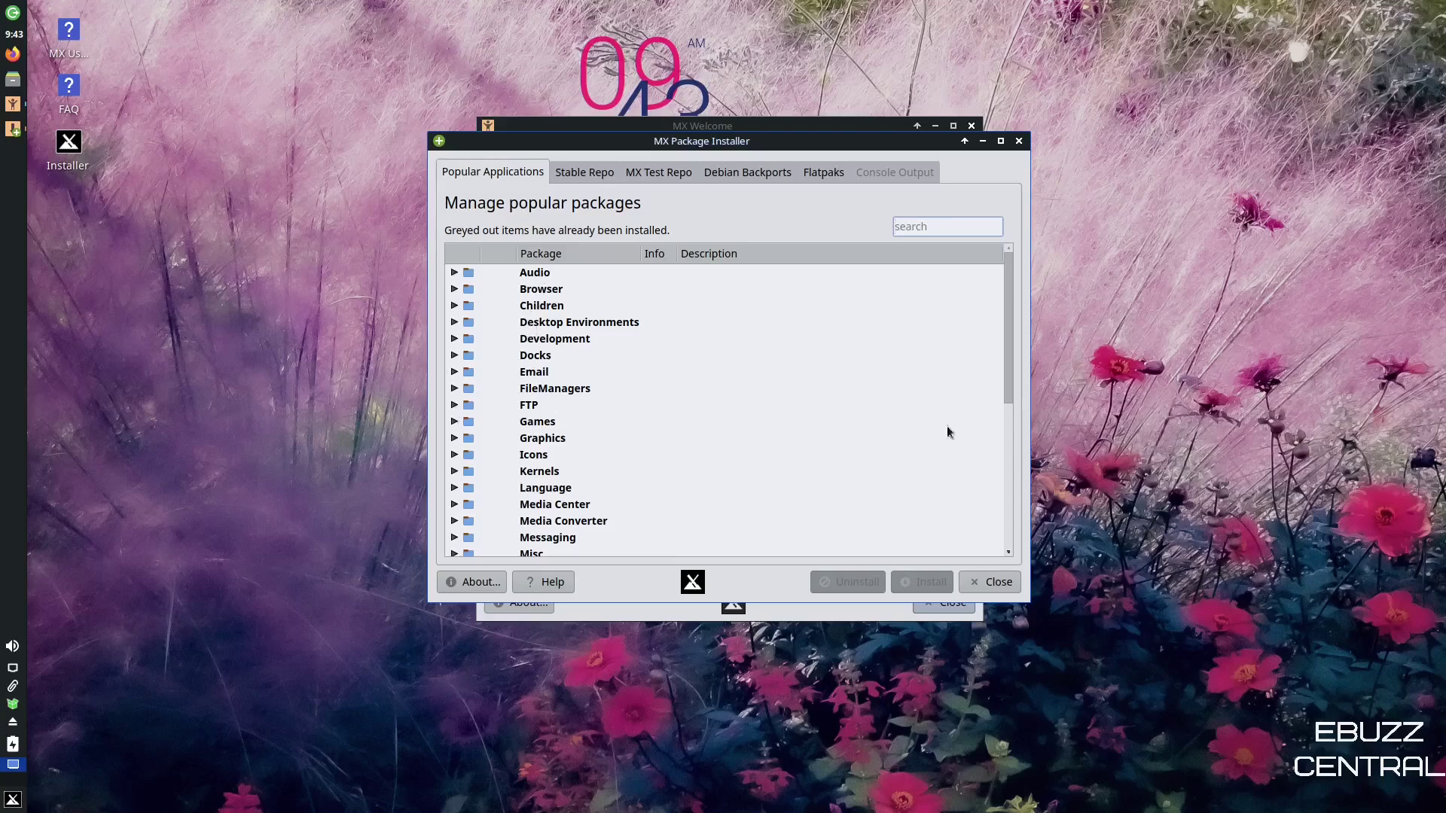
Step: Maximize the installer and mark Audacious, Chromium and Evolution in the Audio, Browser and Email categories
{"action": "left_click", "coordinate": [1001, 142]}
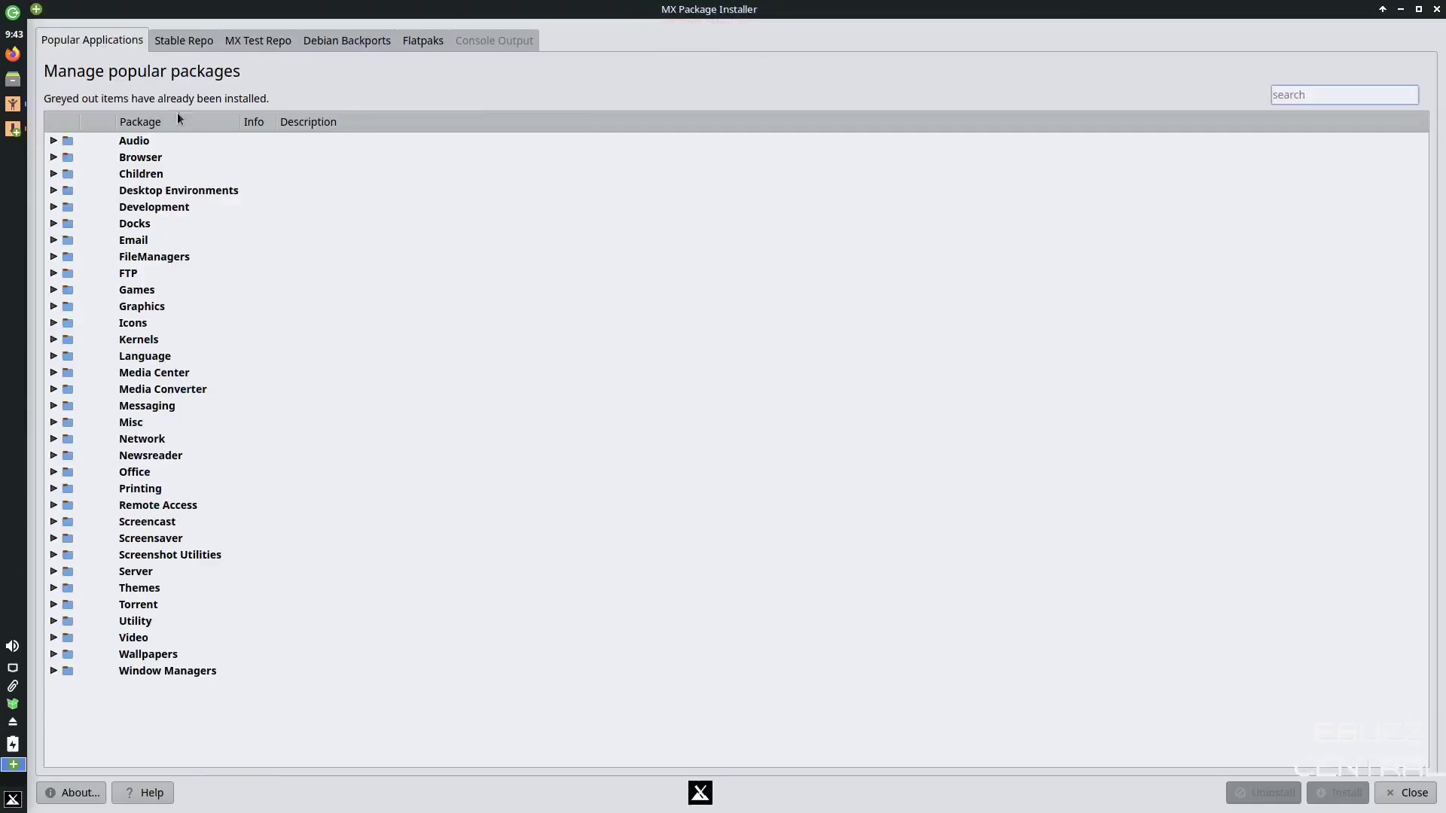
{"action": "left_click", "coordinate": [53, 141]}
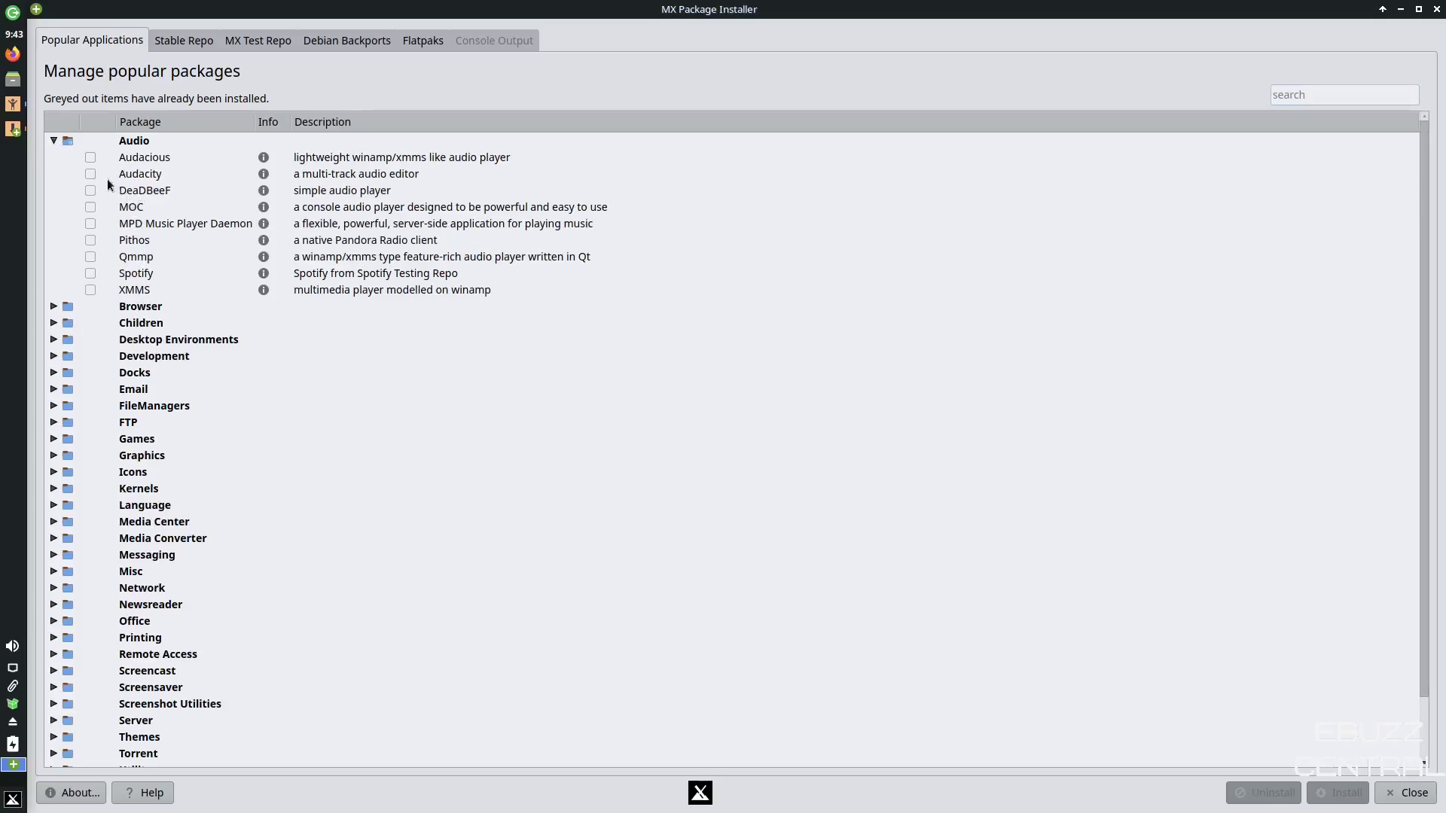
{"action": "left_click", "coordinate": [91, 158]}
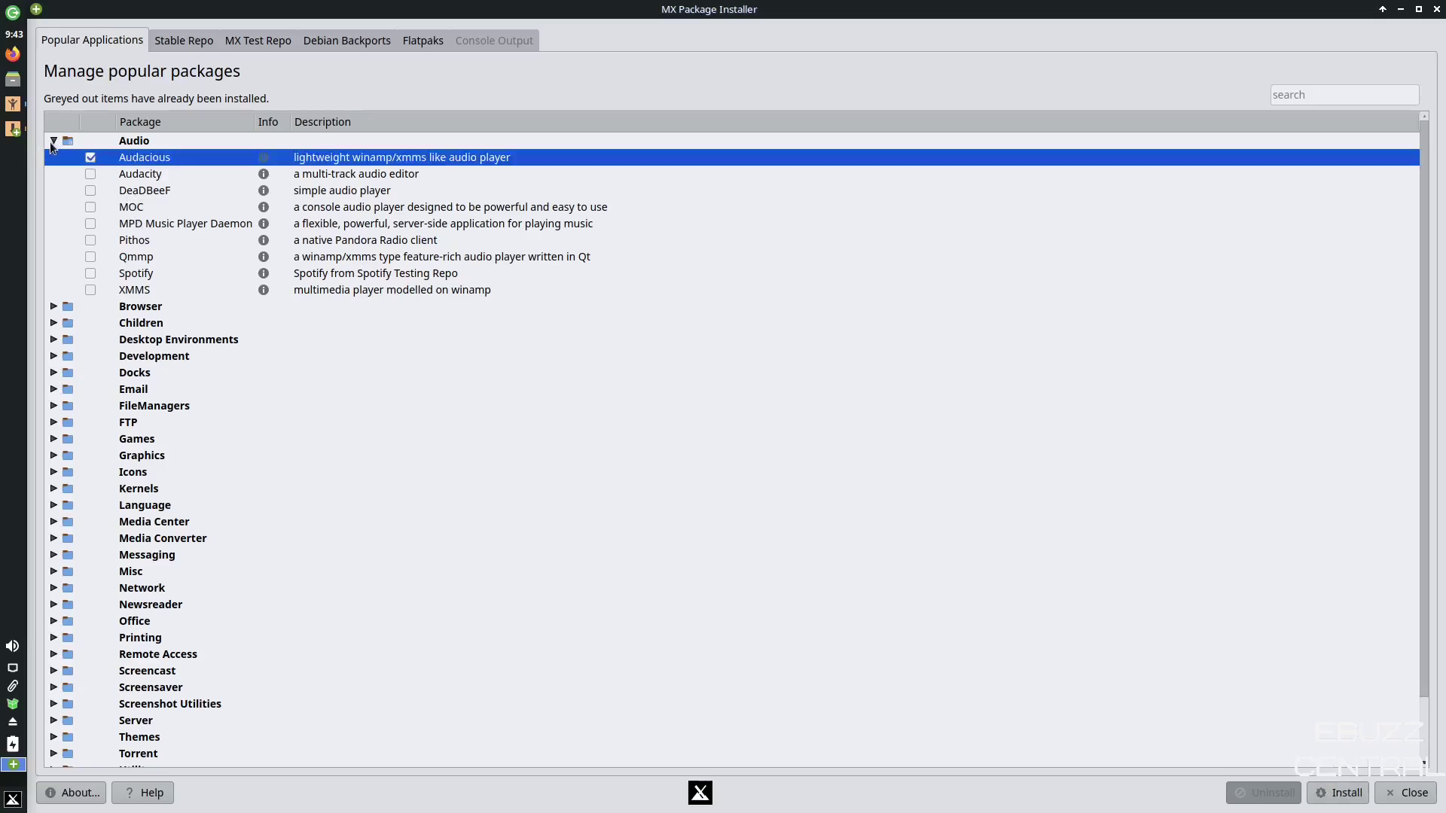
{"action": "left_click", "coordinate": [54, 141]}
{"action": "left_click", "coordinate": [54, 157]}
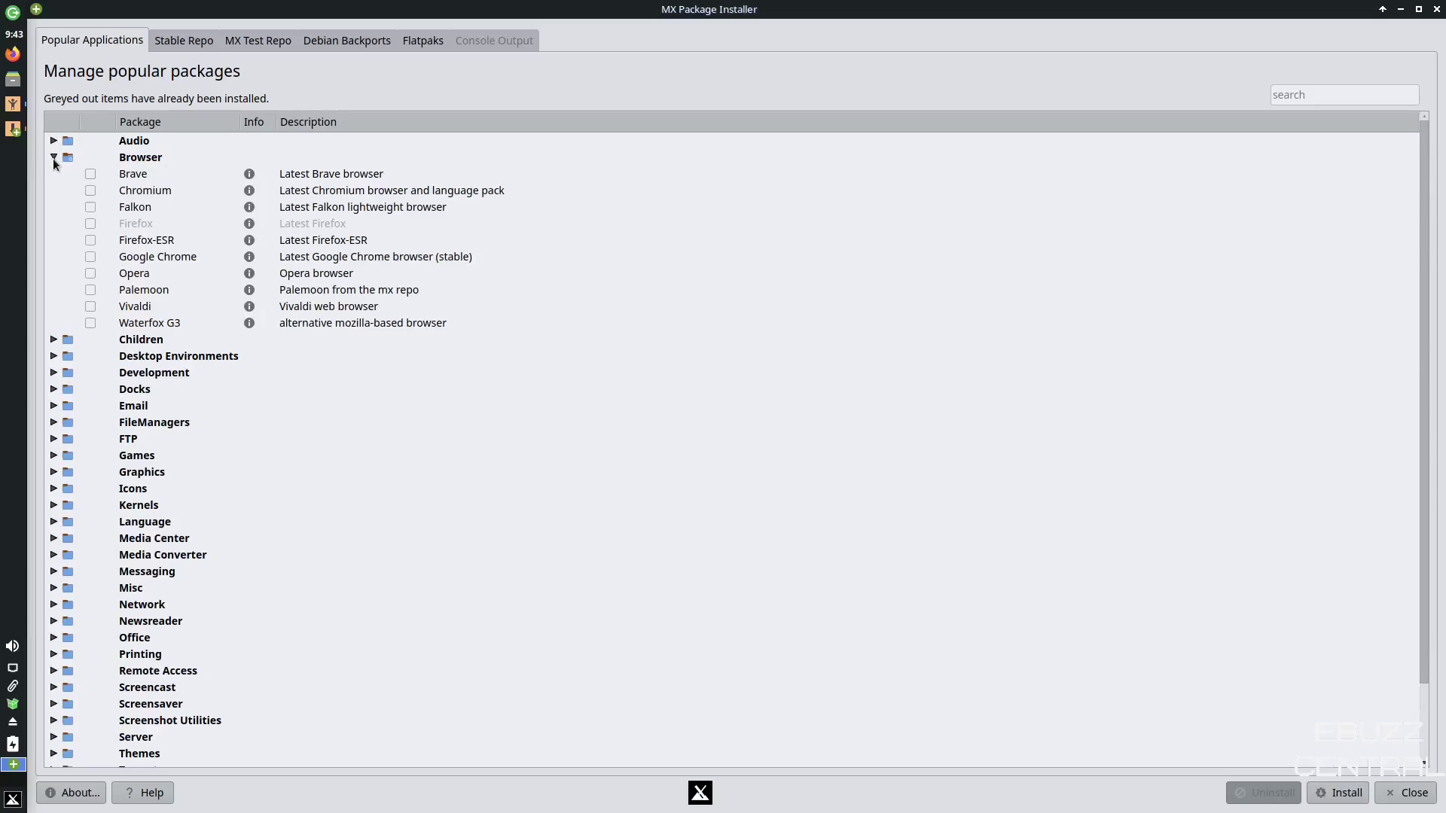
{"action": "left_click", "coordinate": [89, 193]}
{"action": "left_click", "coordinate": [89, 193]}
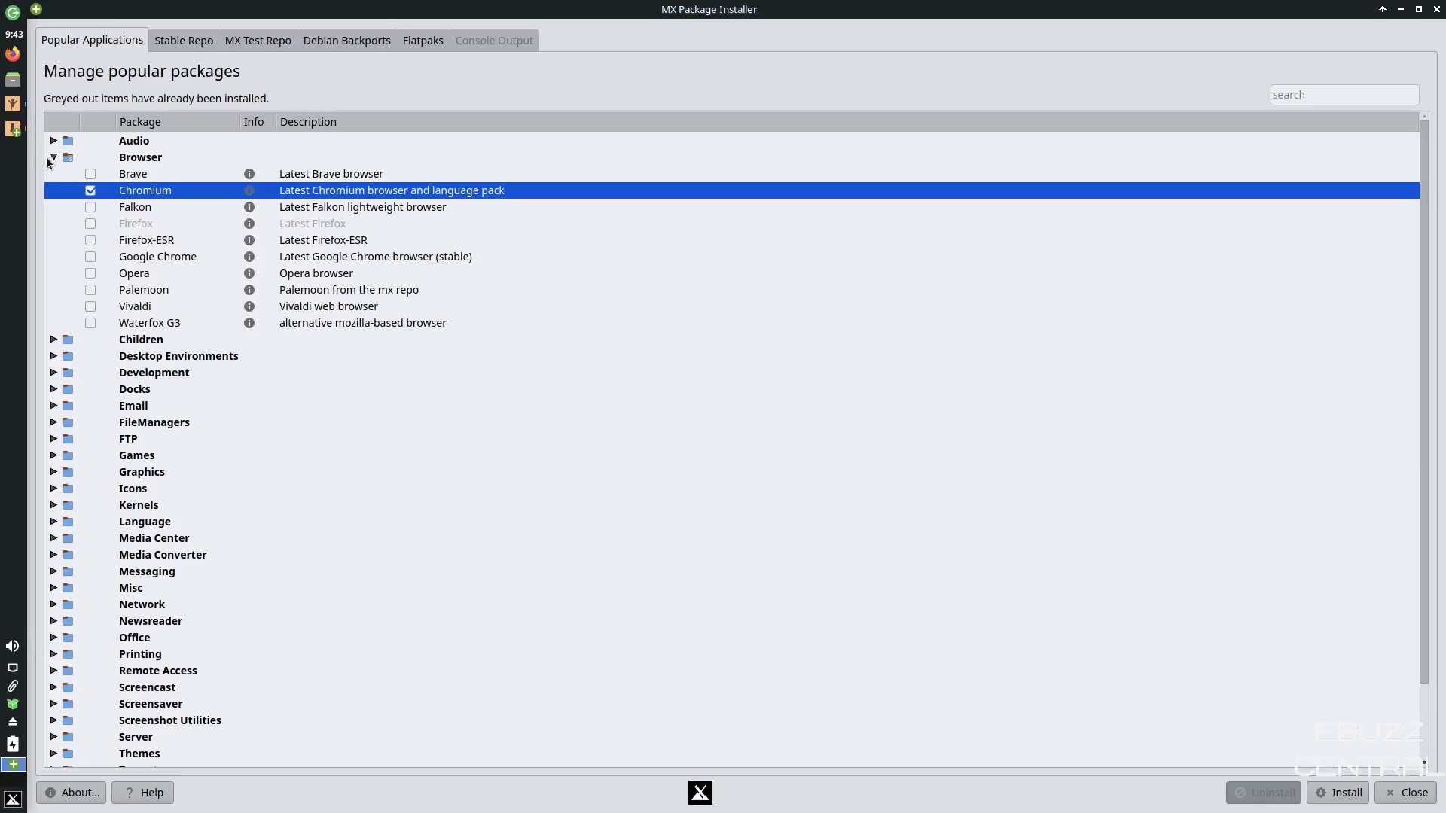
{"action": "left_click", "coordinate": [54, 158]}
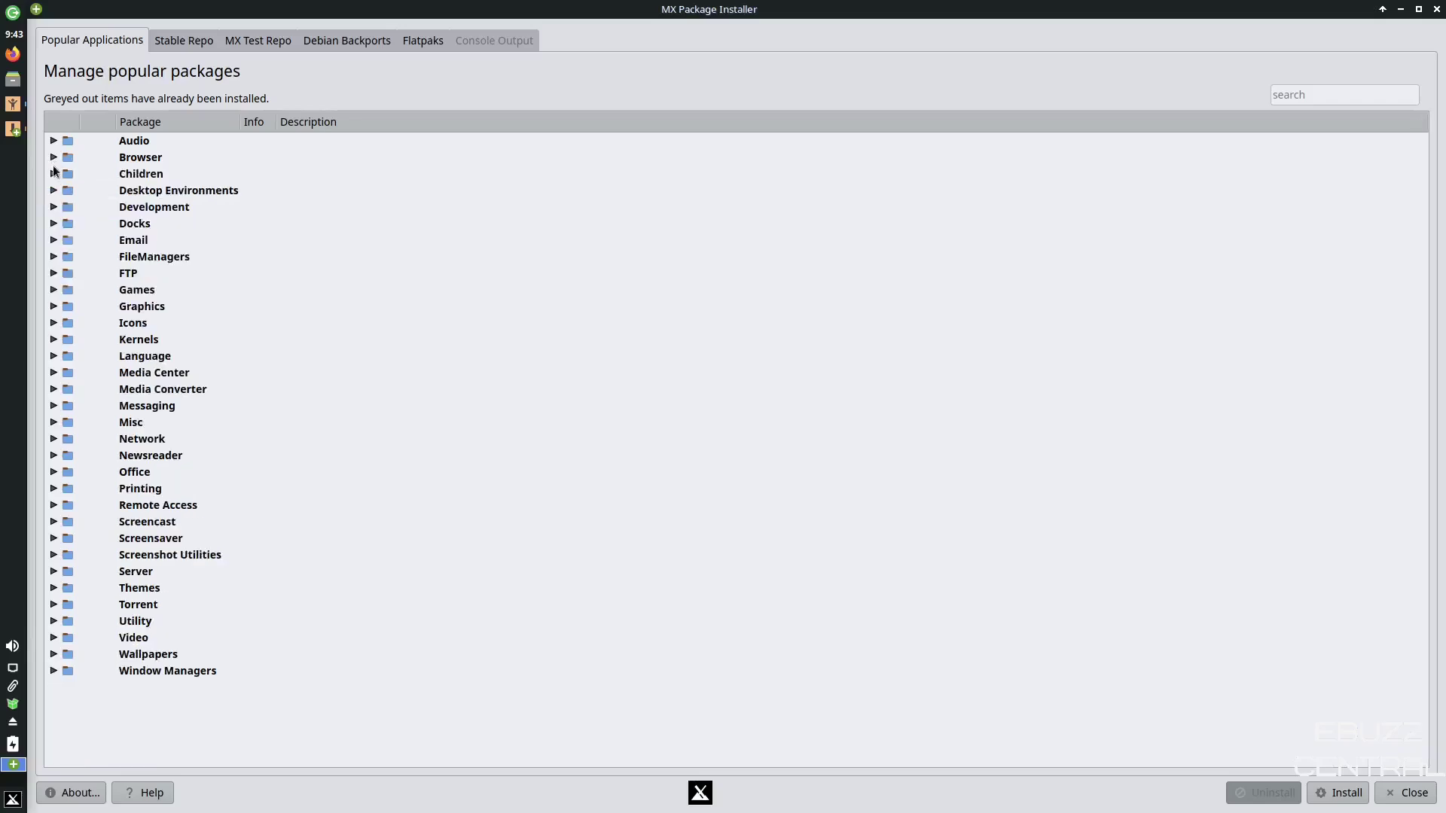
{"action": "left_click", "coordinate": [54, 240]}
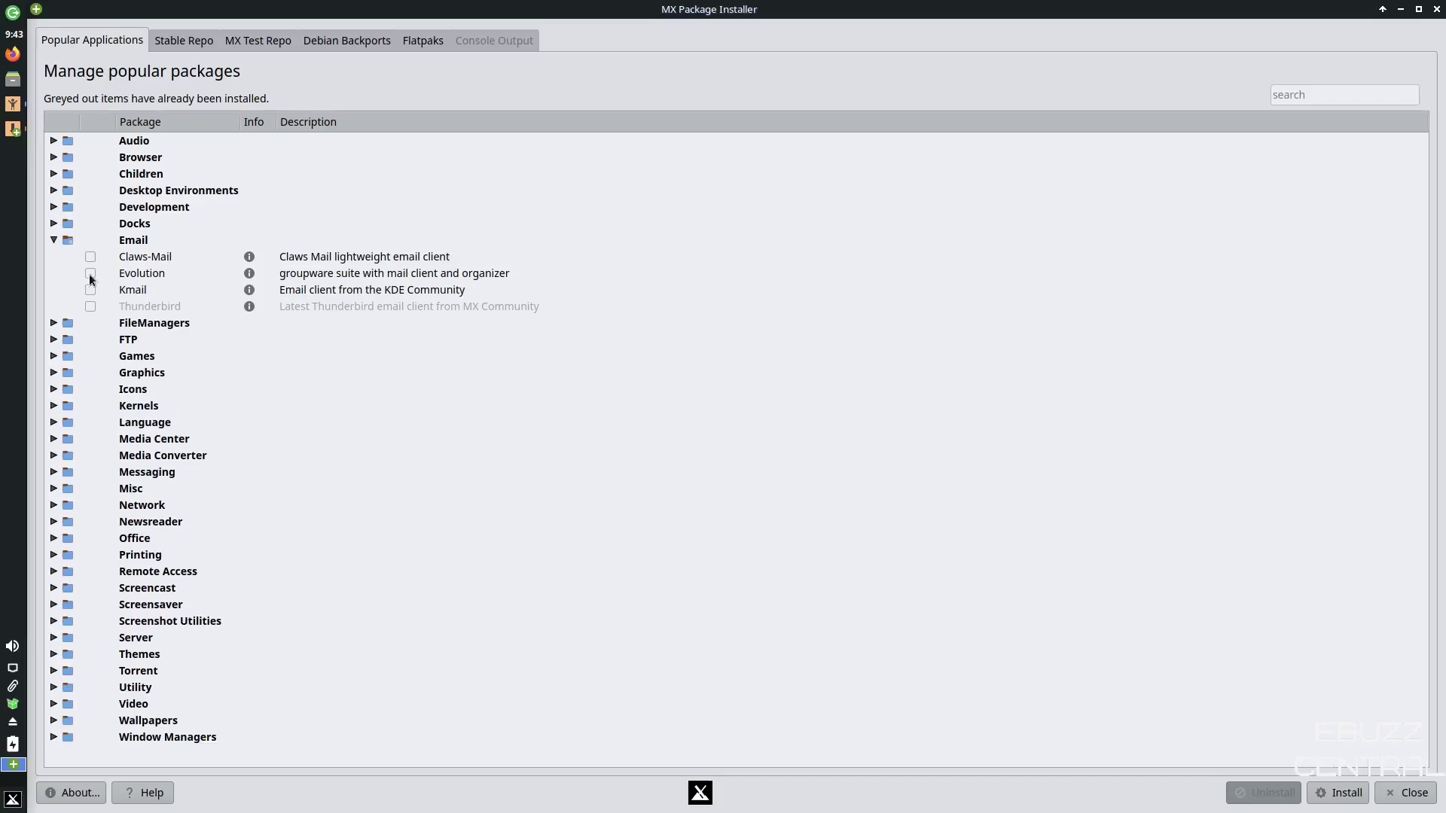
{"action": "left_click", "coordinate": [86, 273]}
{"action": "left_click", "coordinate": [53, 240]}
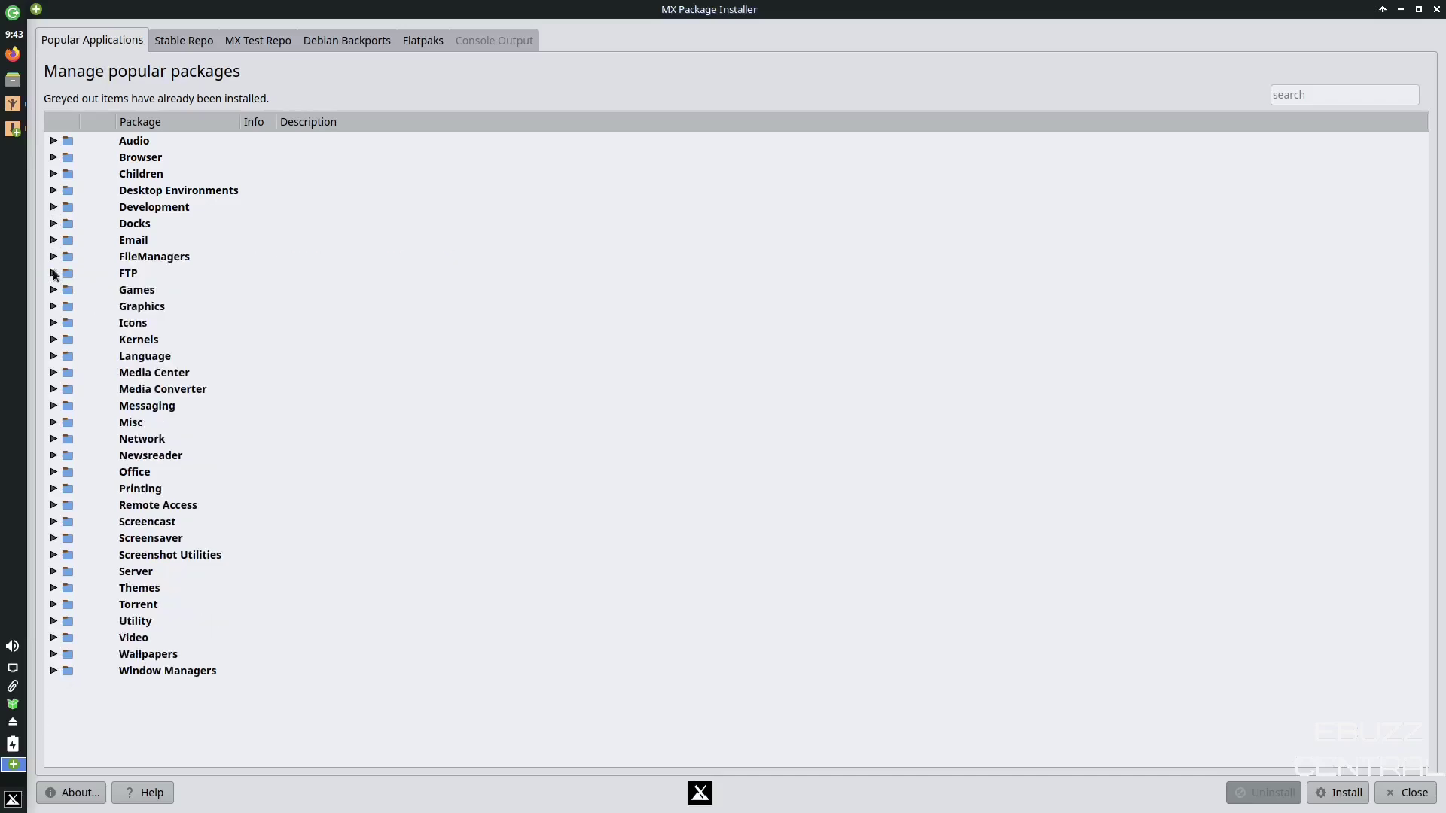
Step: Mark Blender and GIMP Full under Graphics, then close the package installer
{"action": "left_click", "coordinate": [54, 306]}
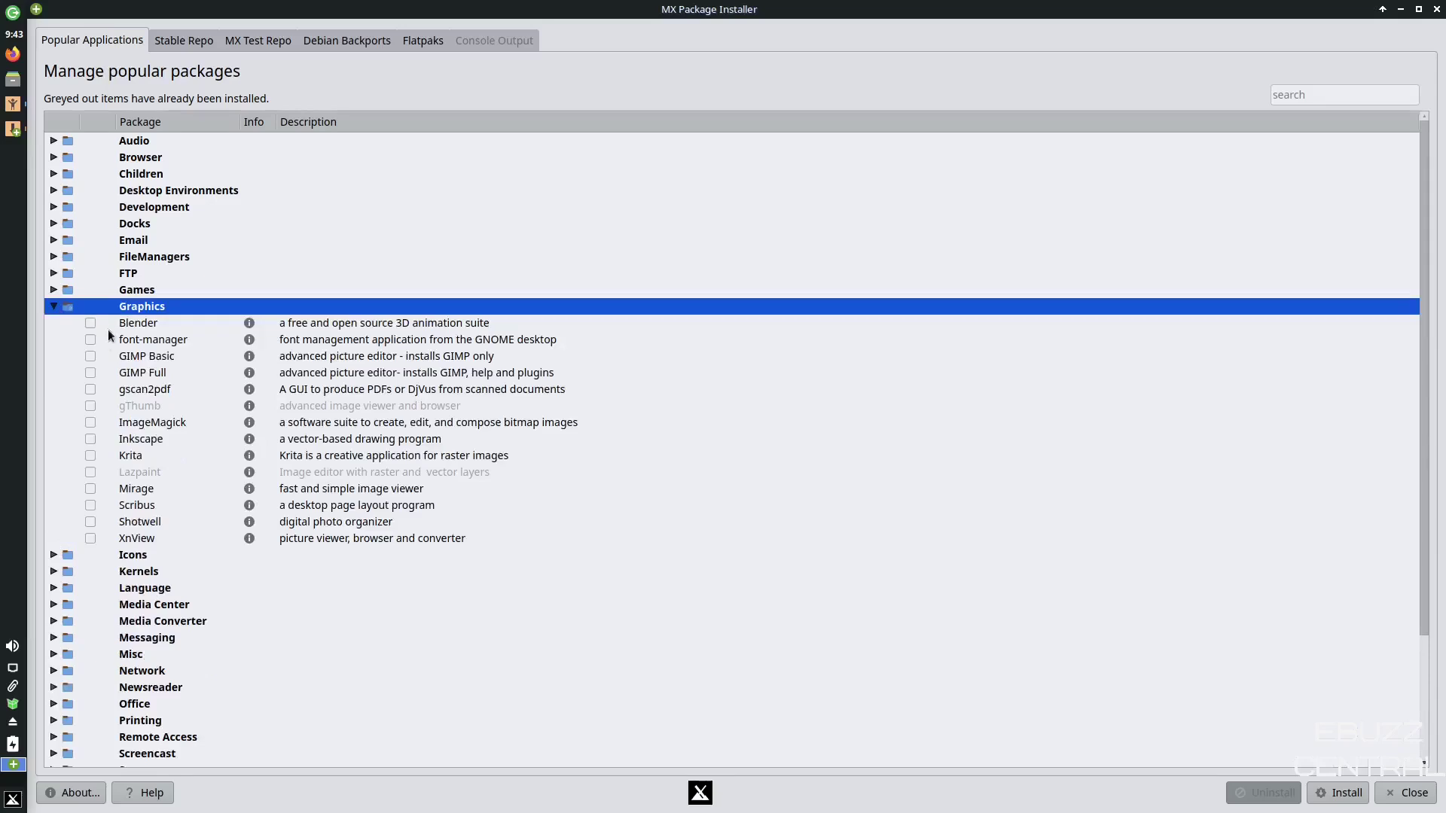
{"action": "left_click", "coordinate": [90, 323]}
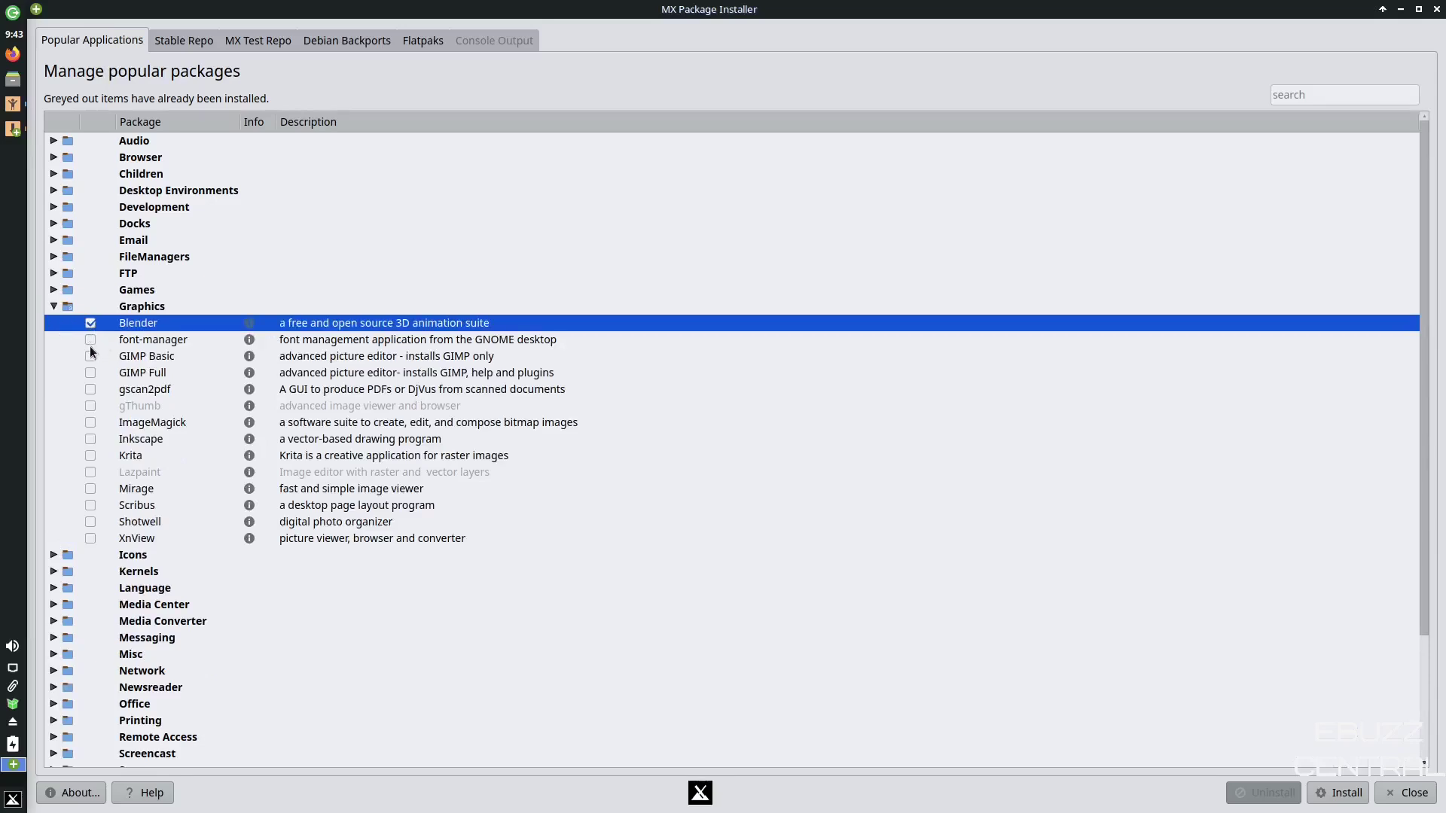
{"action": "left_click", "coordinate": [90, 372]}
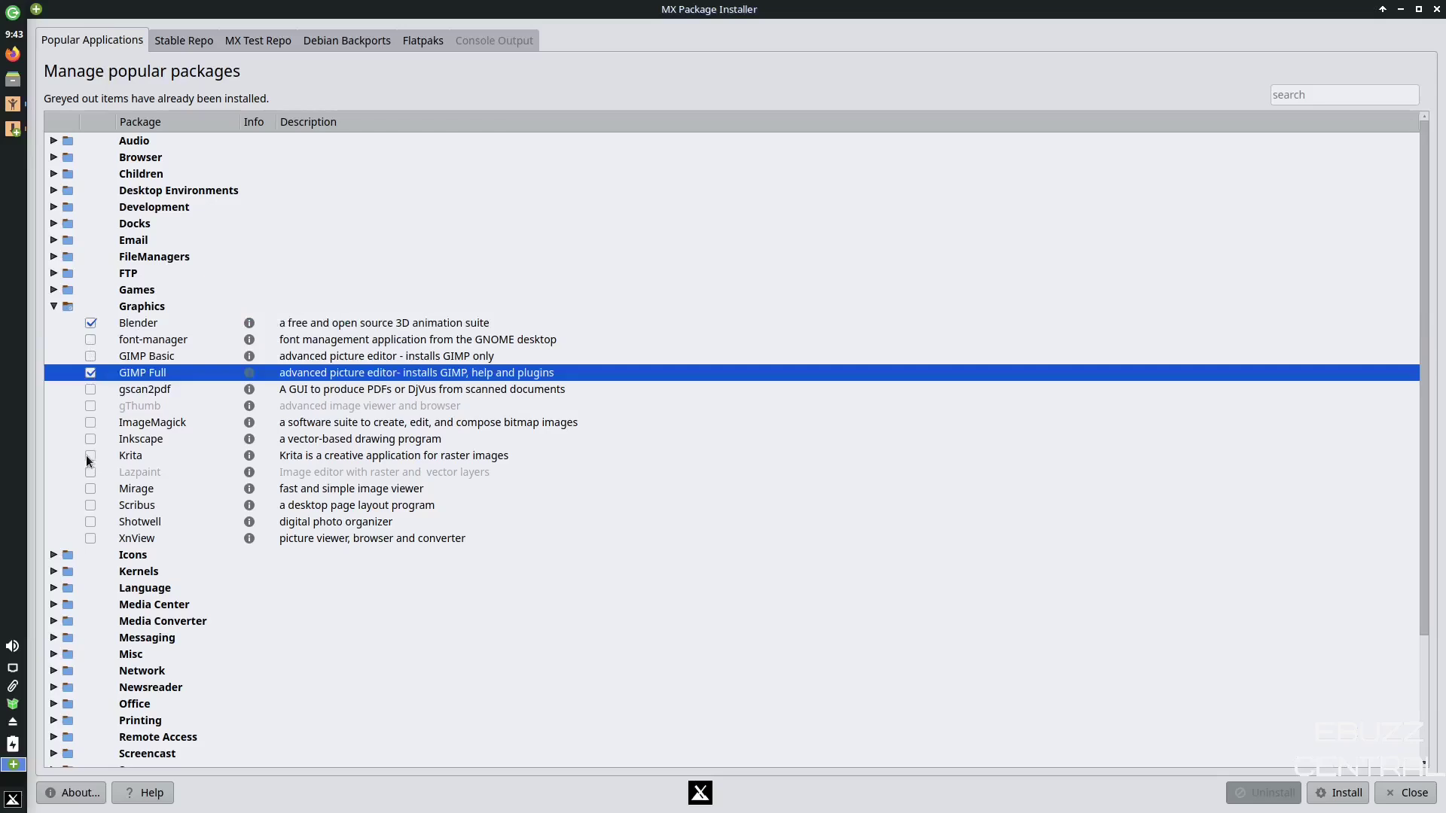
{"action": "left_click", "coordinate": [88, 455]}
{"action": "left_click", "coordinate": [53, 306]}
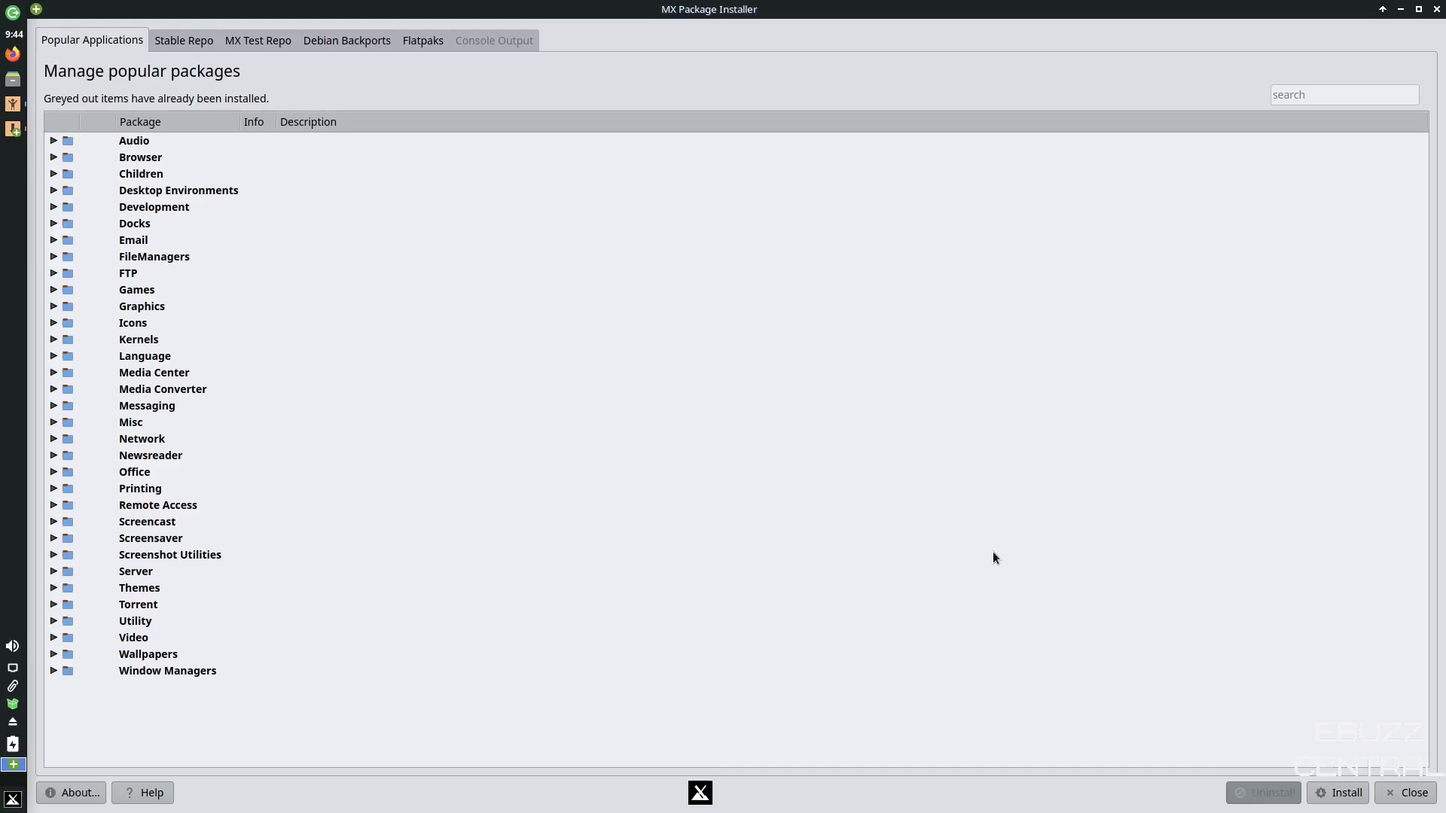
{"action": "left_click", "coordinate": [1409, 792]}
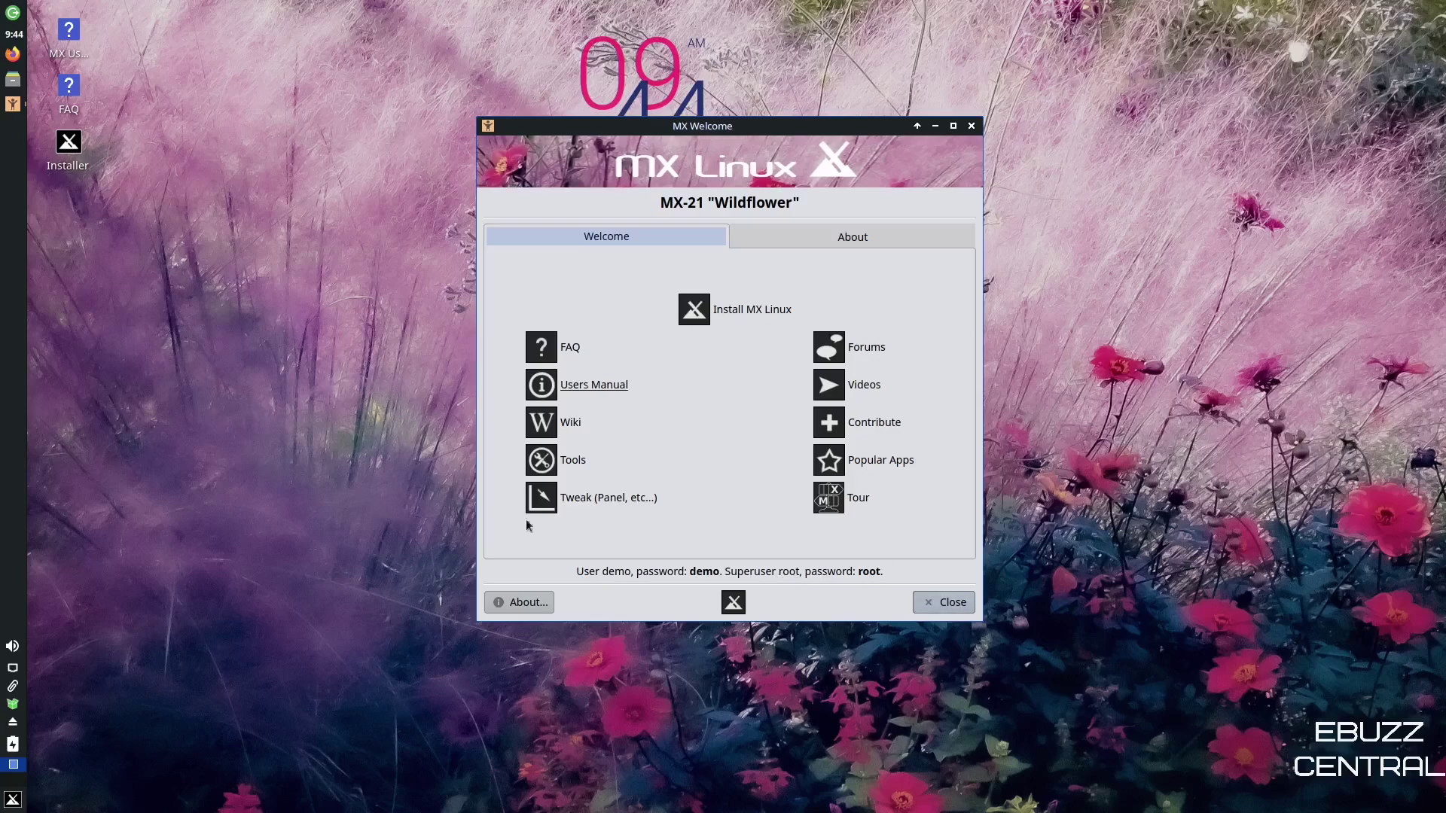
Step: Show MX Welcome's About page: MX-21 on Debian 11.1, Xfce 4.16.0, and the short system report
{"action": "left_click", "coordinate": [878, 242]}
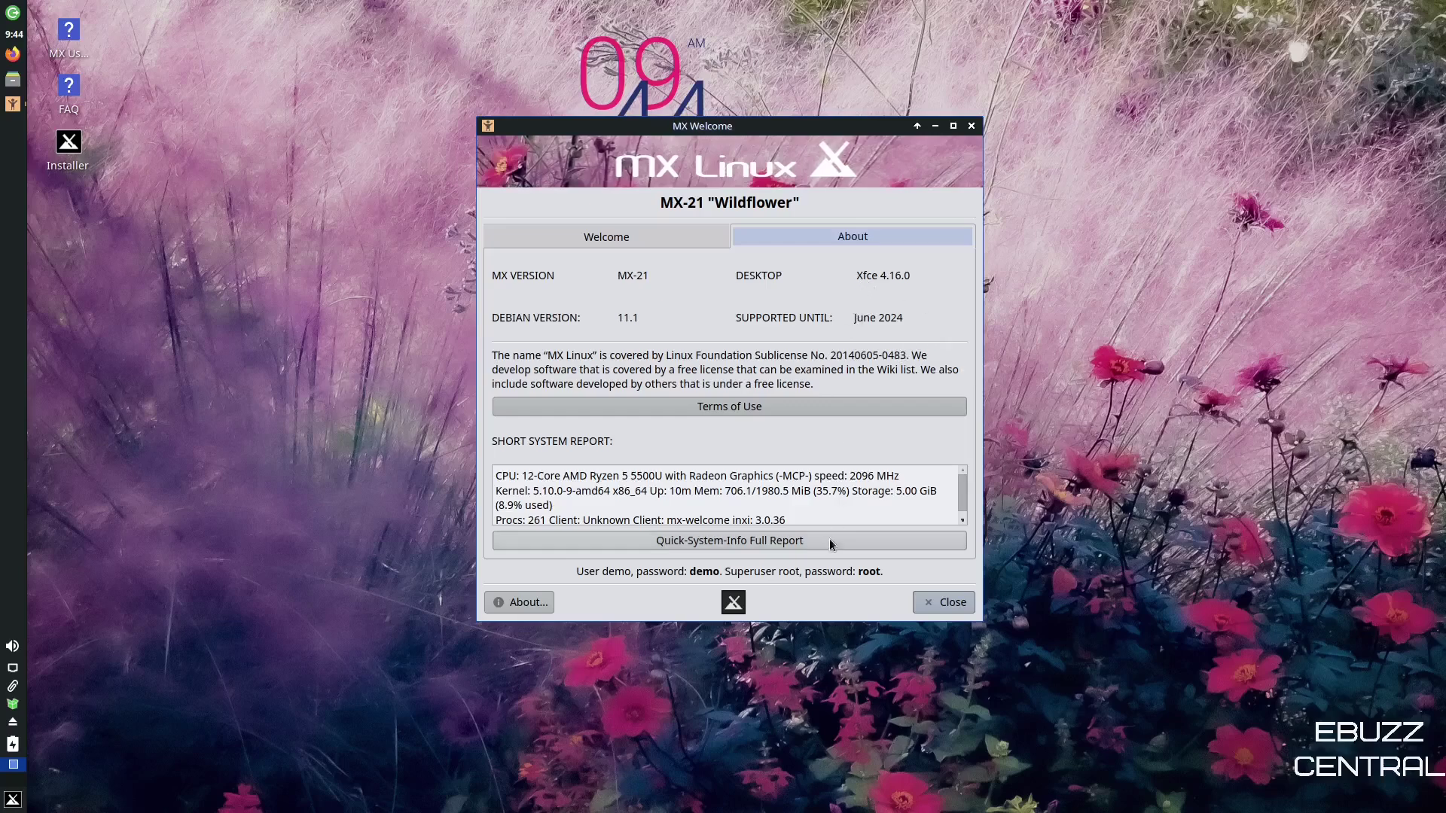
{"action": "scroll", "coordinate": [847, 492], "scroll_direction": "down", "scroll_amount": 1}
{"action": "scroll", "coordinate": [846, 490], "scroll_direction": "up", "scroll_amount": 1}
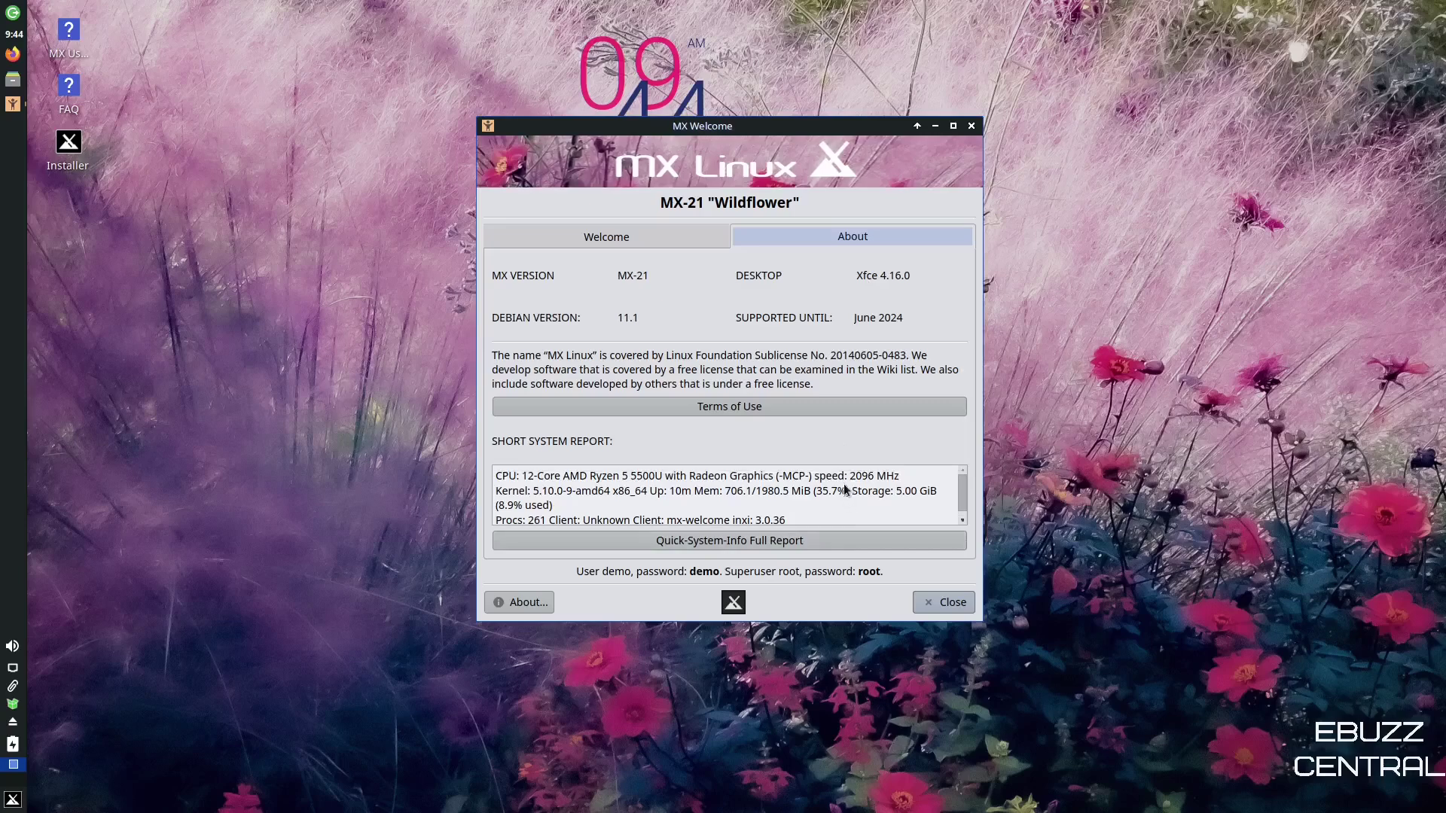
Step: Close MX Welcome and open Desktop Settings from the desktop's right-click menu
{"action": "left_click", "coordinate": [952, 603]}
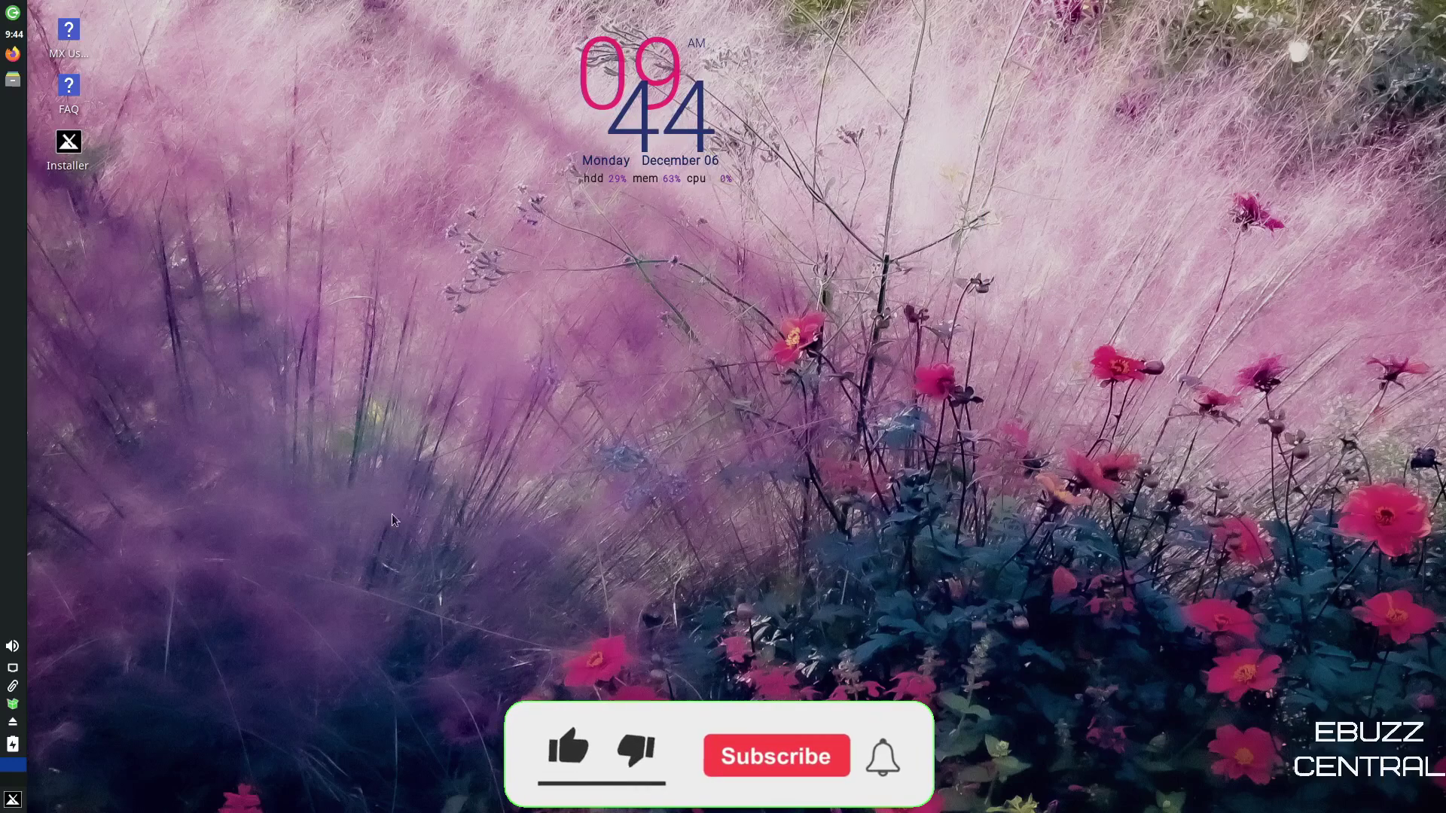
{"action": "right_click", "coordinate": [794, 225]}
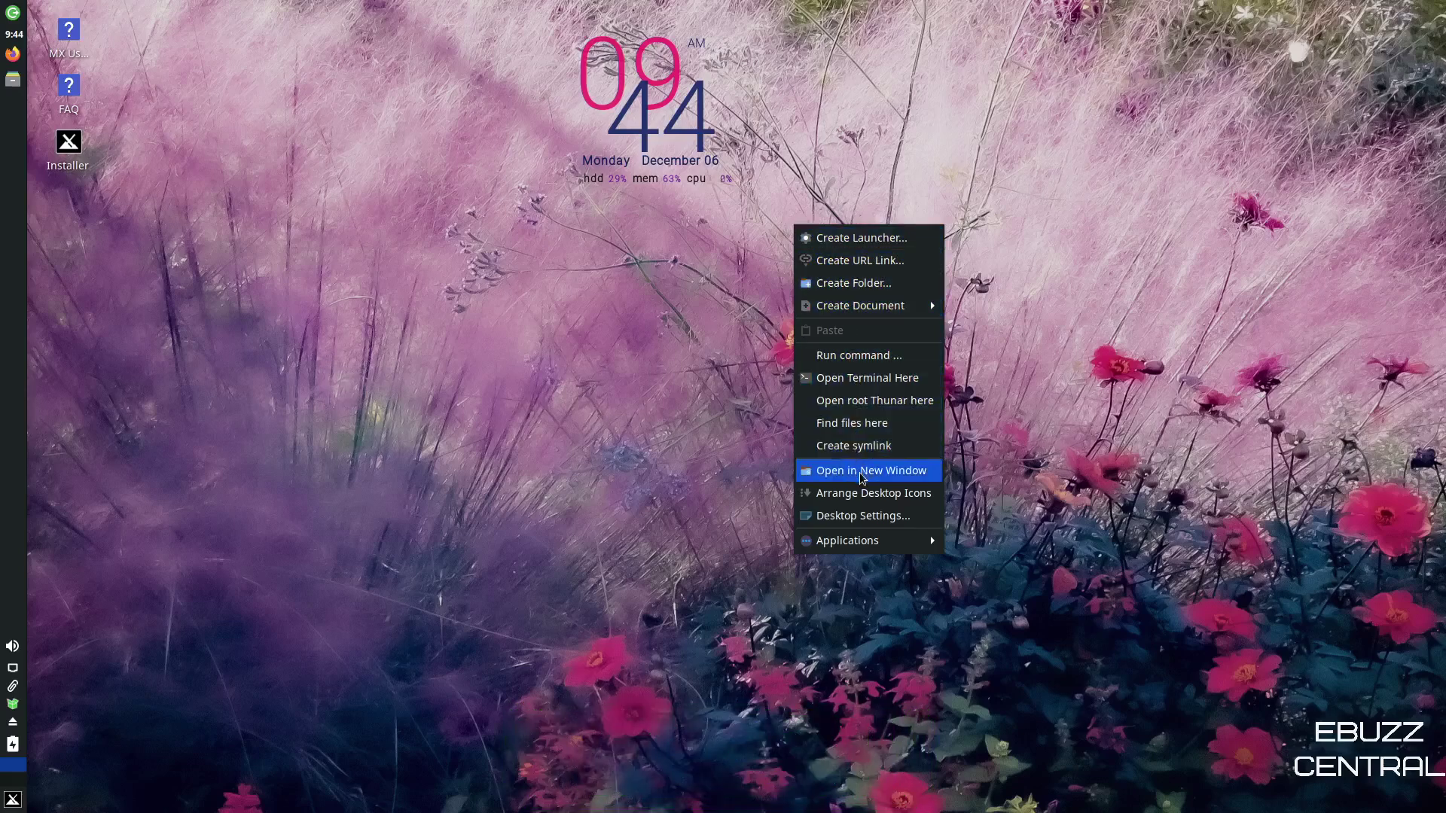
{"action": "mouse_move", "coordinate": [872, 542]}
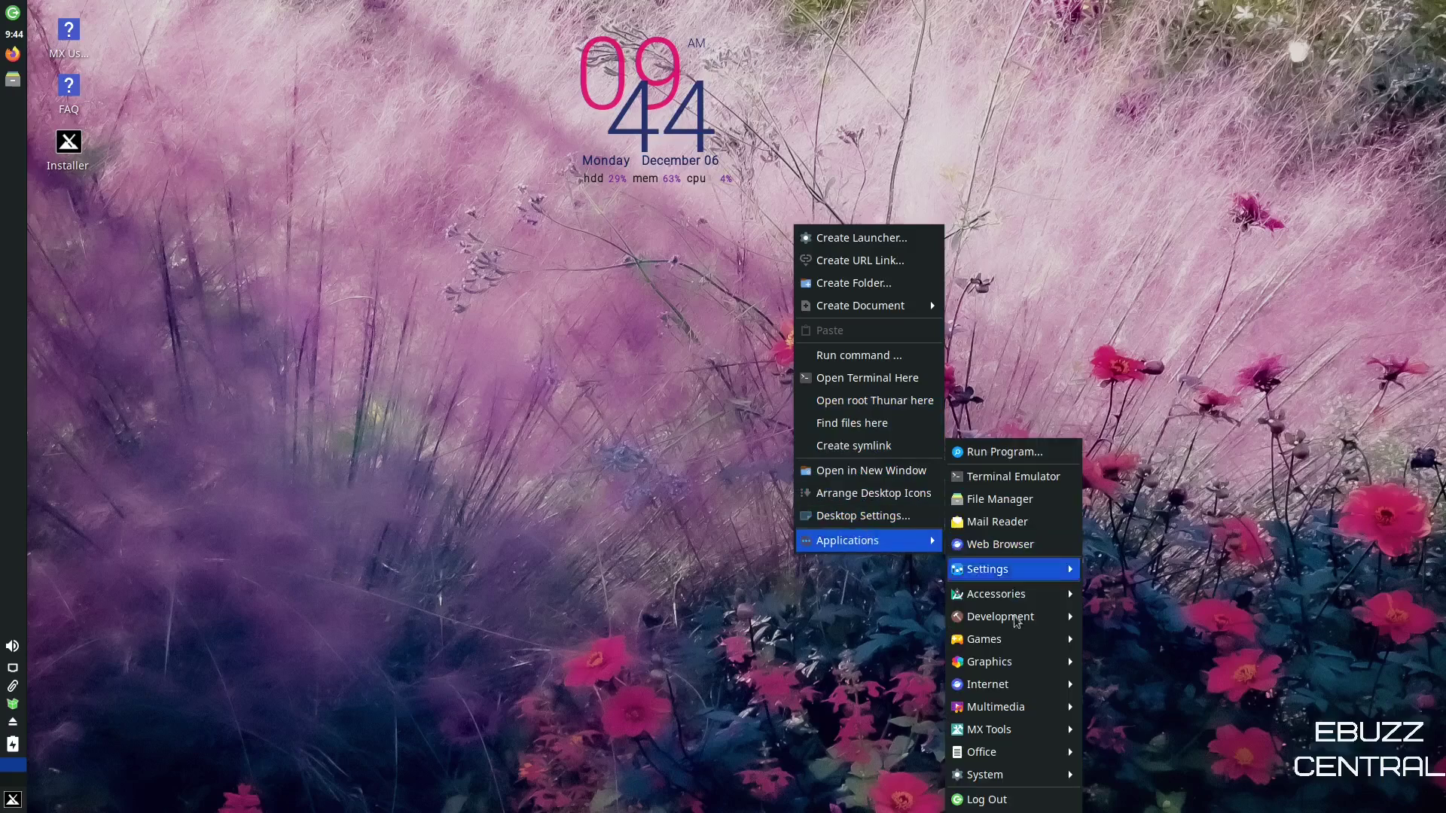
{"action": "left_click", "coordinate": [870, 520]}
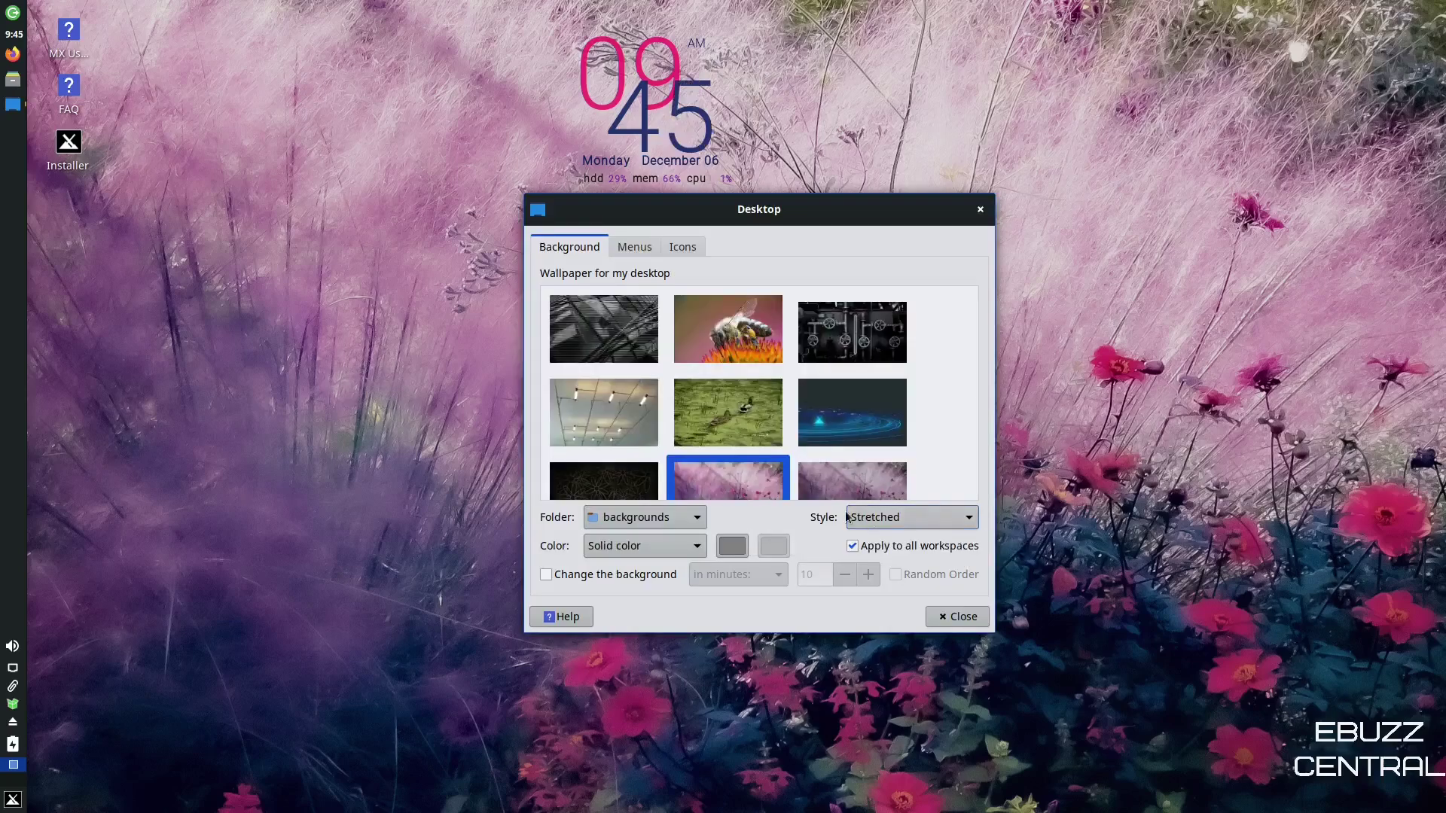
Step: Try the building, bee and machinery wallpapers, settling on the bee on an orange flower
{"action": "left_click", "coordinate": [622, 326]}
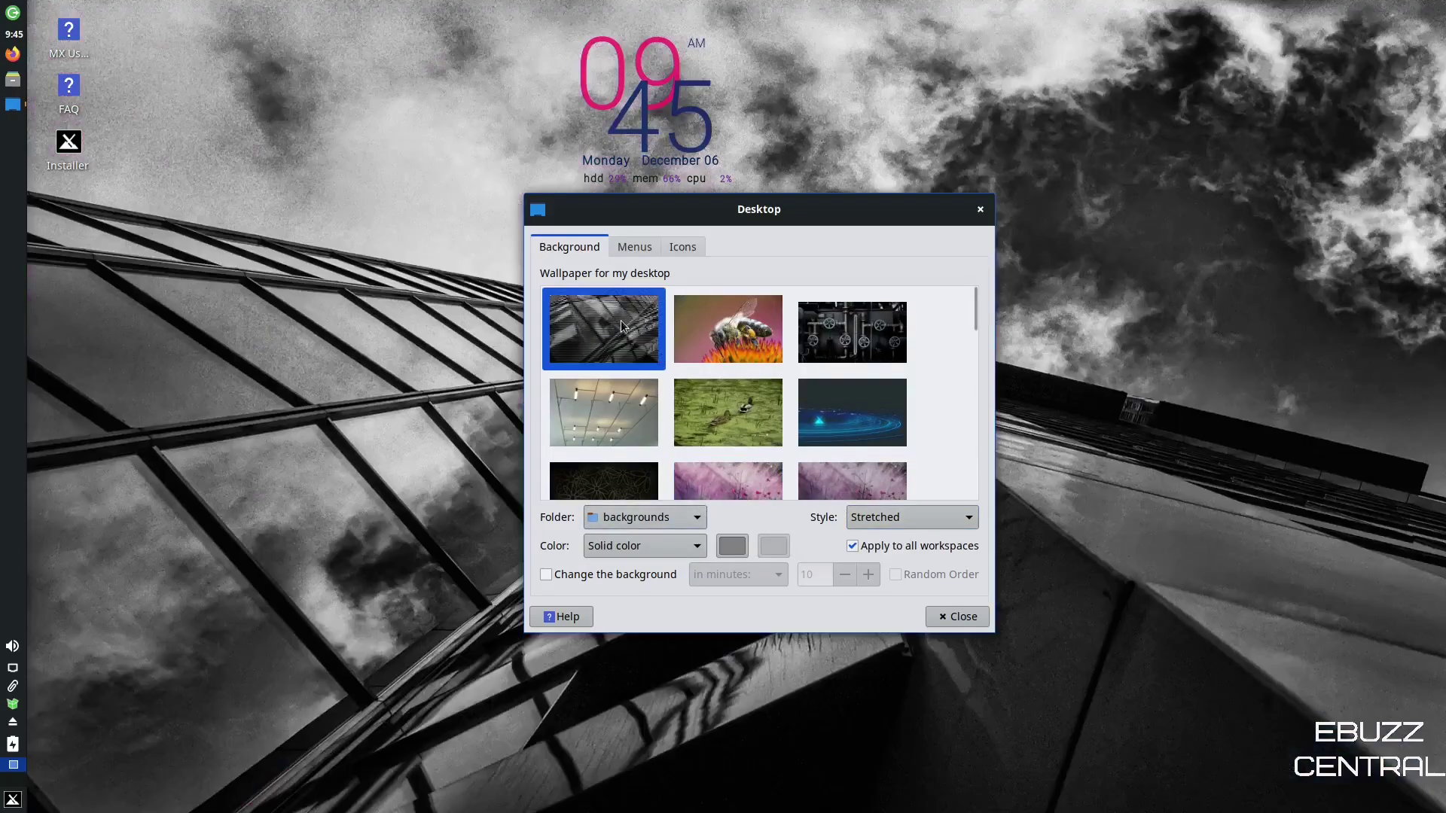
{"action": "left_click_drag", "start_coordinate": [869, 215], "coordinate": [1138, 679]}
{"action": "left_click", "coordinate": [723, 337]}
{"action": "left_click_drag", "start_coordinate": [1130, 613], "coordinate": [973, 260]}
{"action": "left_click", "coordinate": [759, 305]}
{"action": "left_click", "coordinate": [797, 313]}
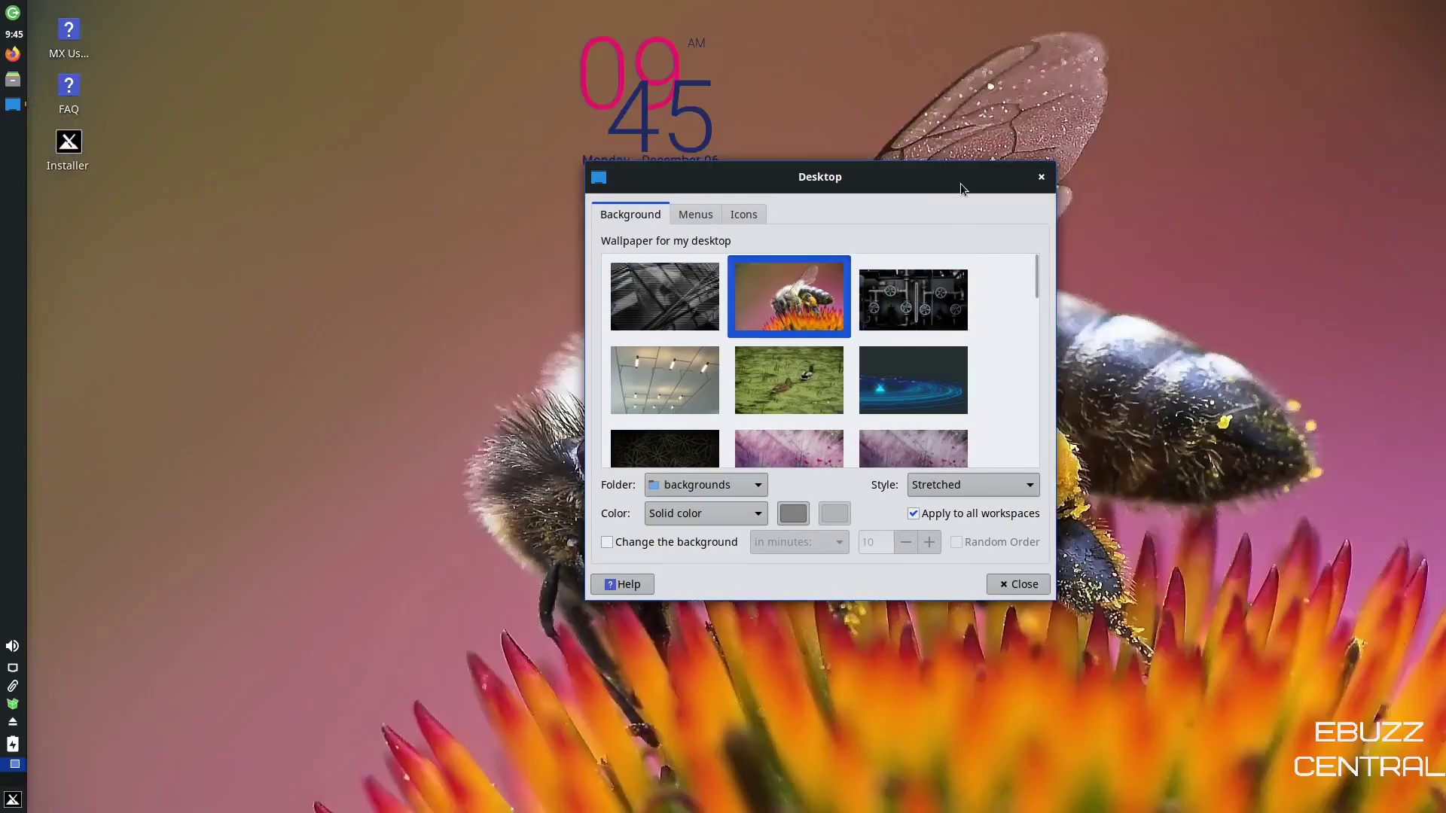
{"action": "left_click_drag", "start_coordinate": [945, 183], "coordinate": [1049, 176]}
Step: Switch the Desktop settings dialog to its Menus tab
{"action": "scroll", "coordinate": [978, 326], "scroll_direction": "down", "scroll_amount": 5}
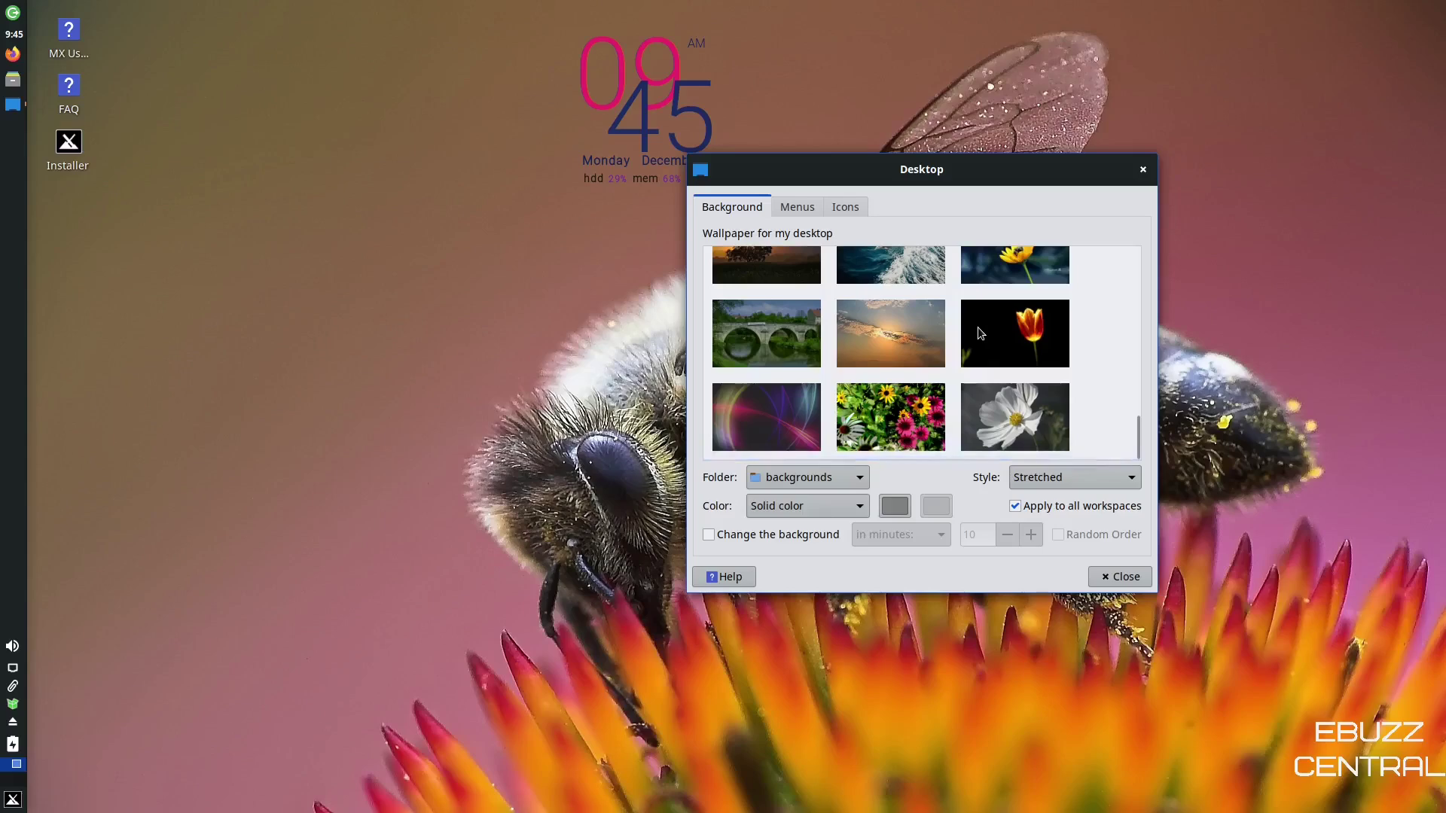
{"action": "scroll", "coordinate": [977, 326], "scroll_direction": "up", "scroll_amount": 2}
{"action": "scroll", "coordinate": [976, 331], "scroll_direction": "up", "scroll_amount": 5}
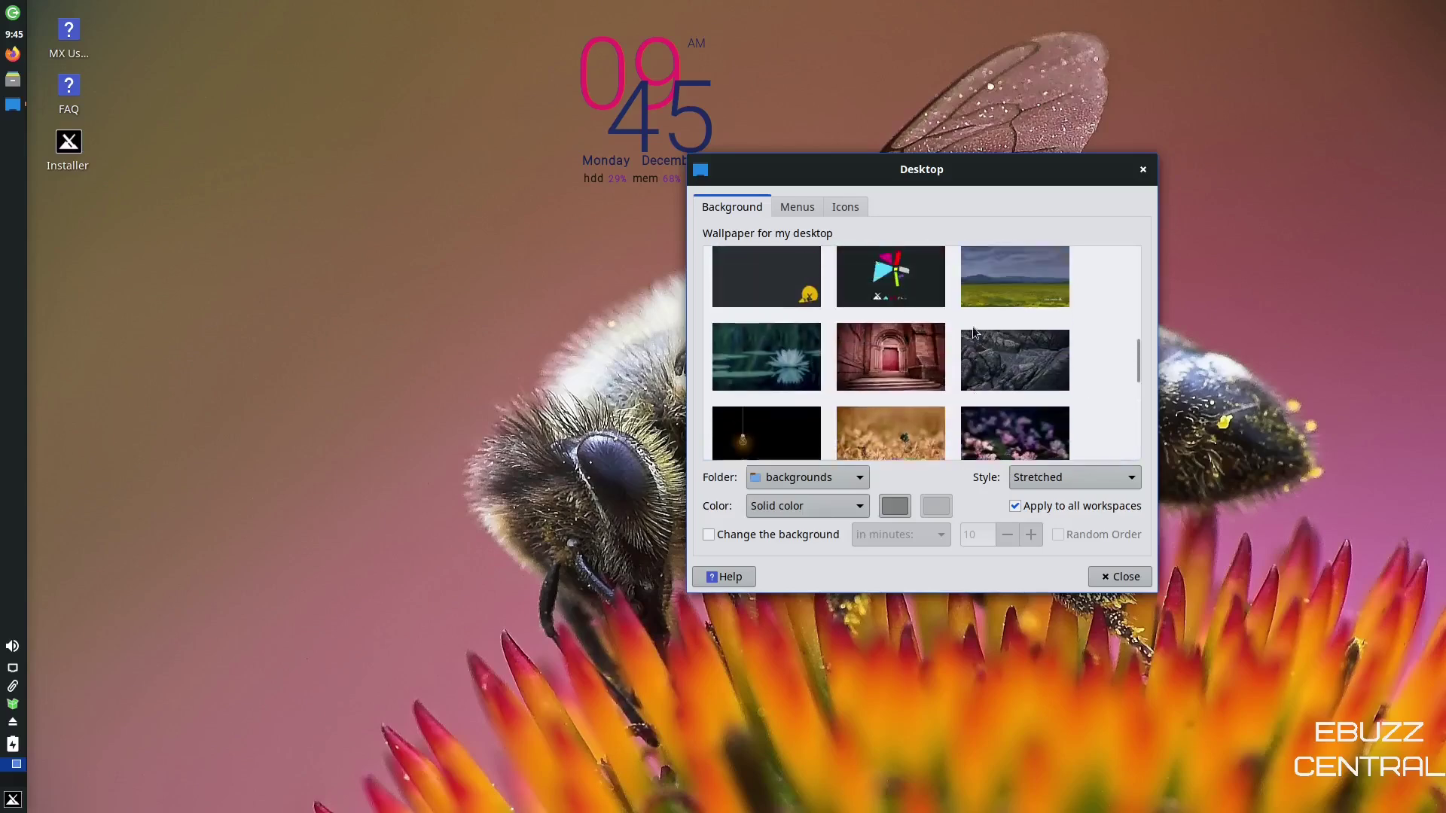
{"action": "scroll", "coordinate": [971, 332], "scroll_direction": "up", "scroll_amount": 10}
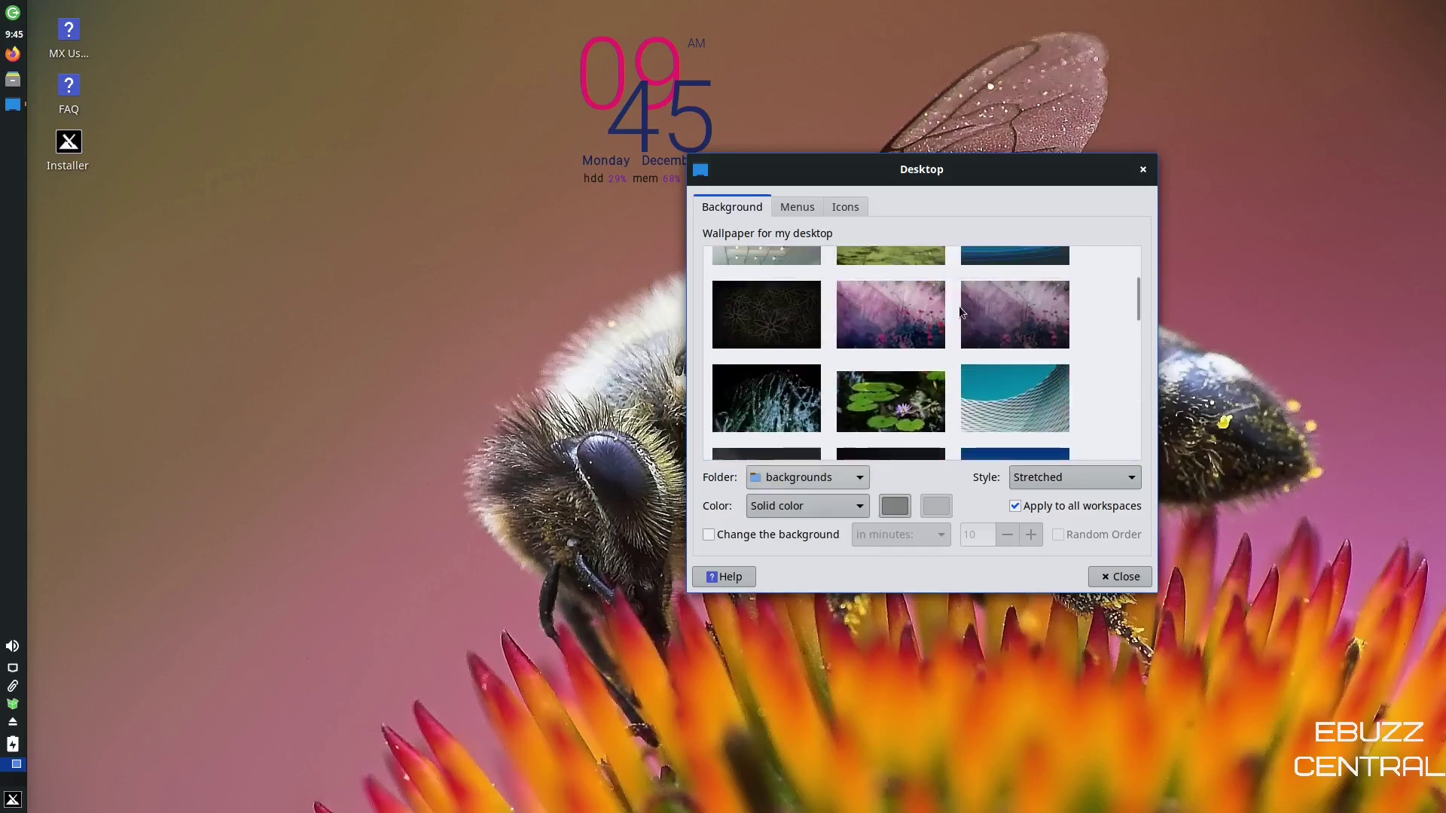
{"action": "left_click", "coordinate": [789, 212]}
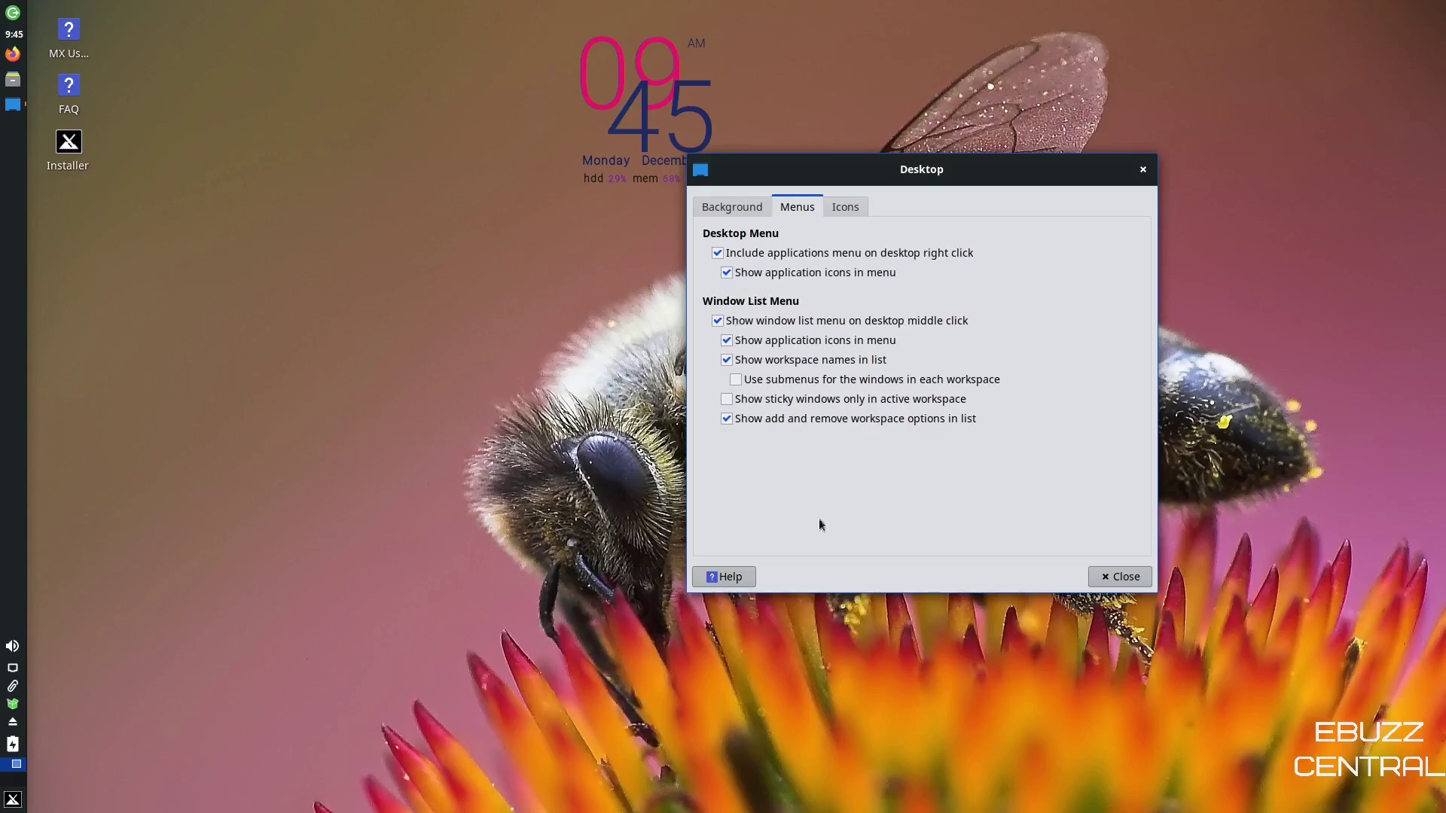
Step: On the Icons tab raise the icon size from 32 to 38, then close Desktop settings
{"action": "left_click", "coordinate": [845, 206]}
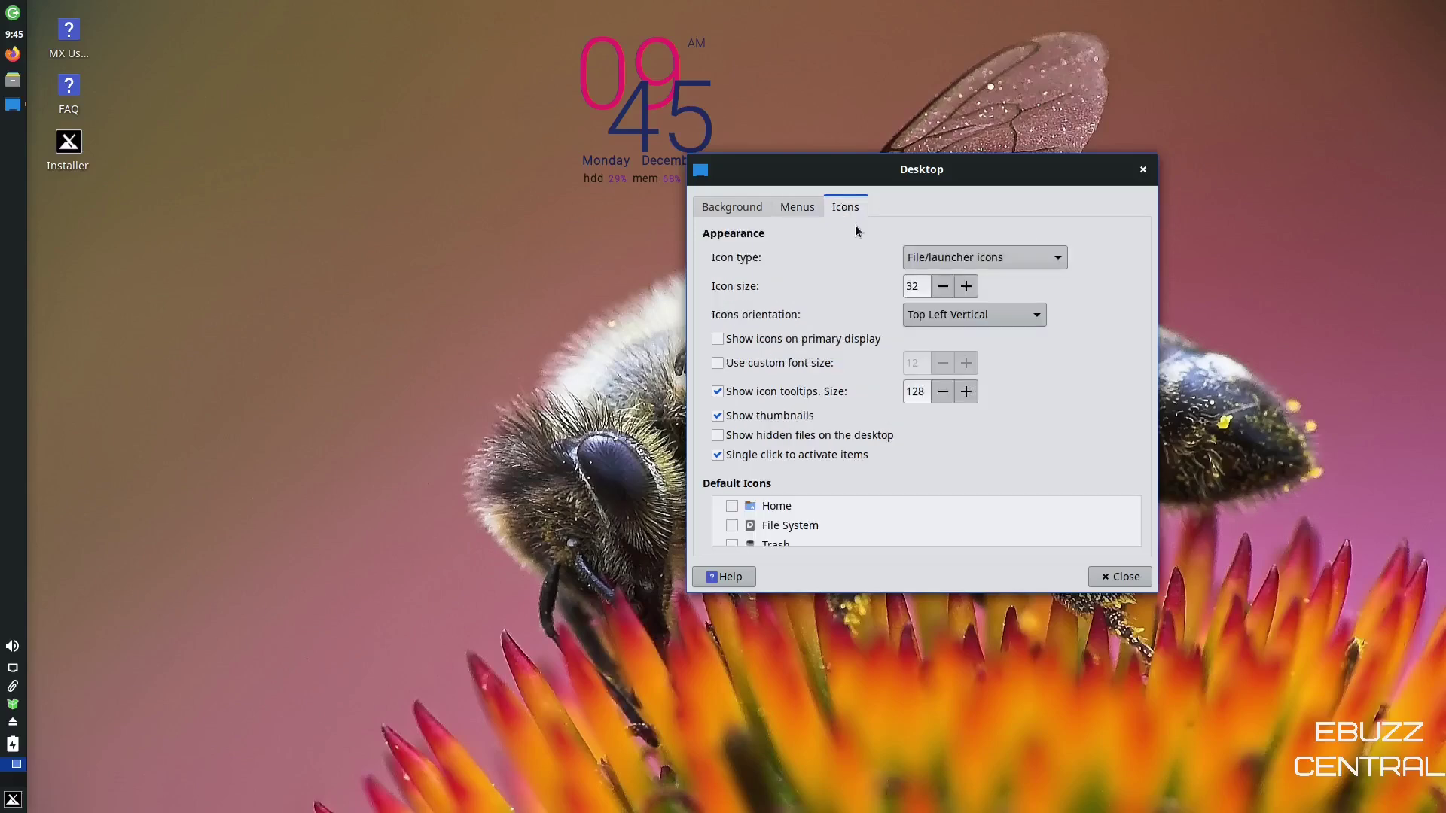
{"action": "left_click", "coordinate": [966, 286]}
{"action": "left_click", "coordinate": [966, 286]}
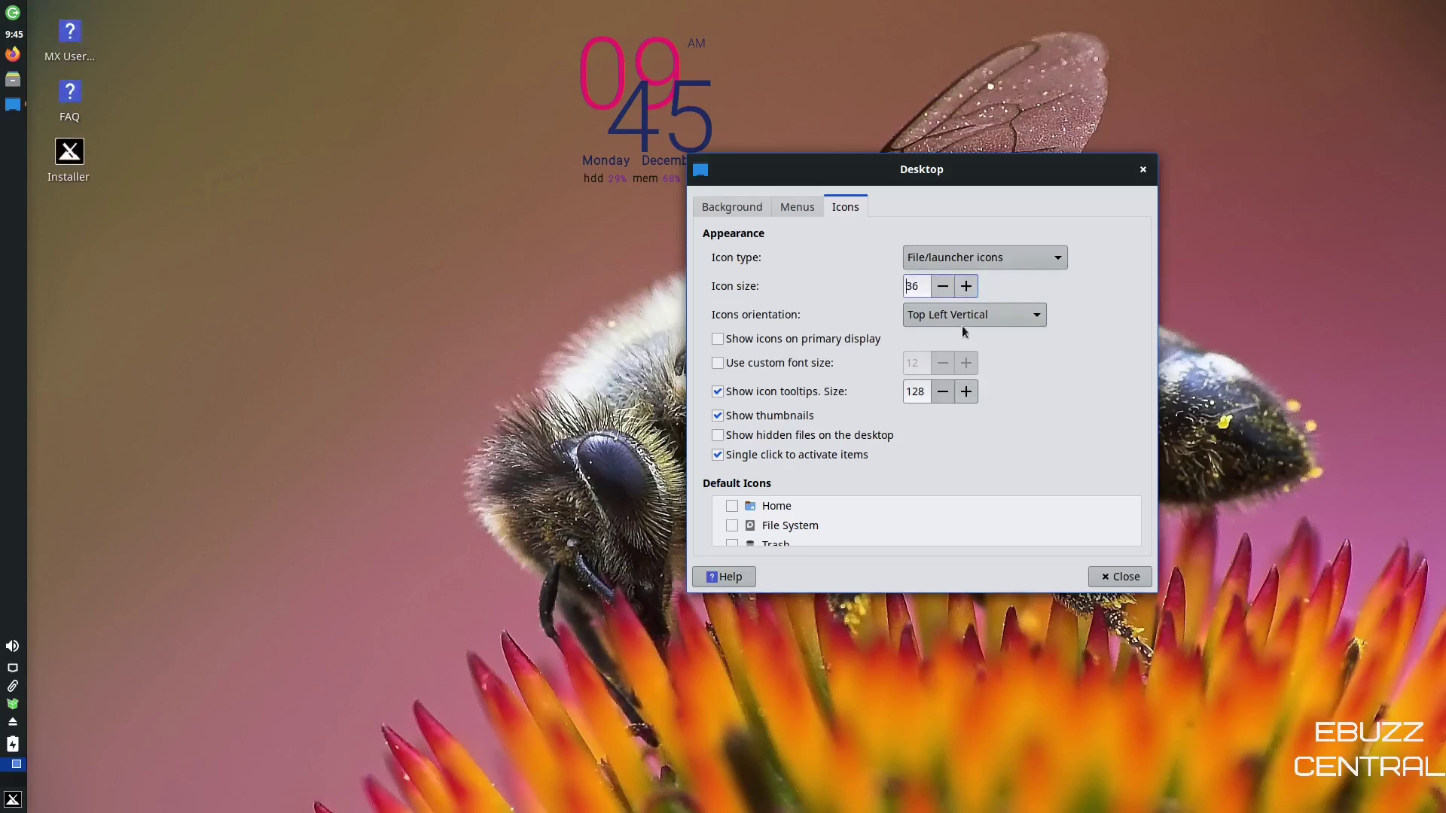
{"action": "left_click", "coordinate": [965, 286]}
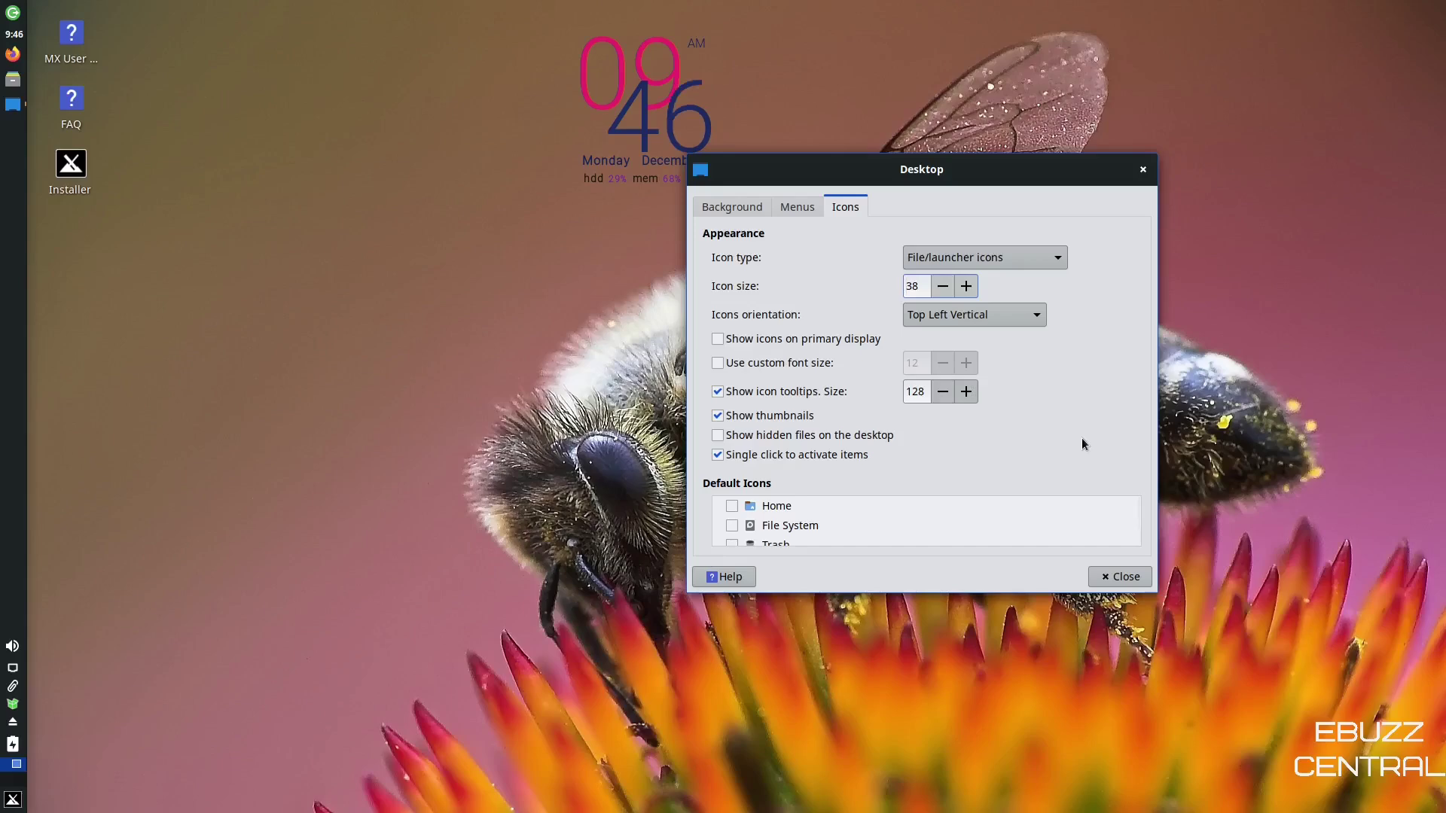
{"action": "left_click", "coordinate": [1122, 577]}
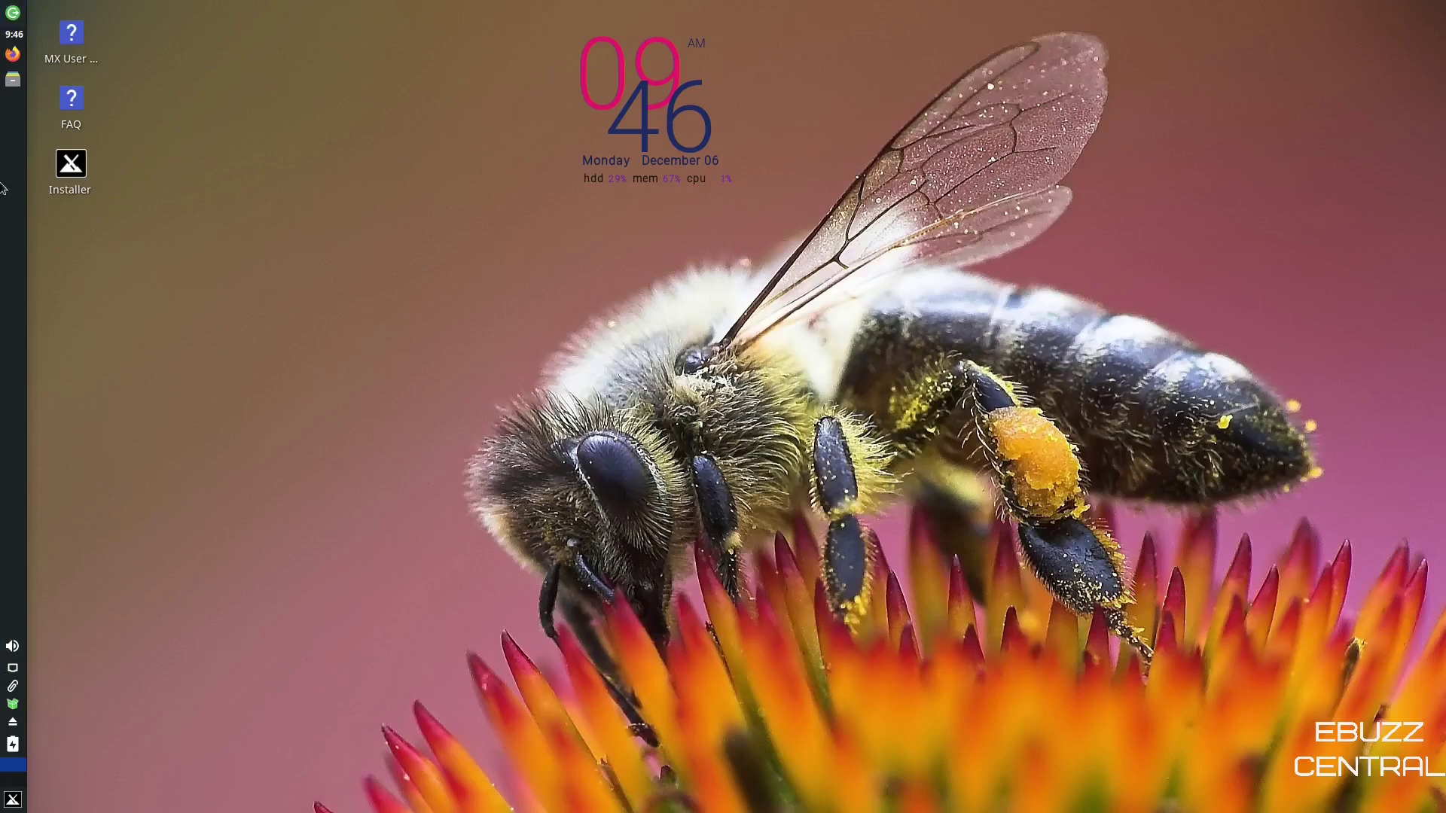
Step: Open and dismiss the Applications Menu, then launch Thunar File Manager
{"action": "left_click", "coordinate": [13, 799]}
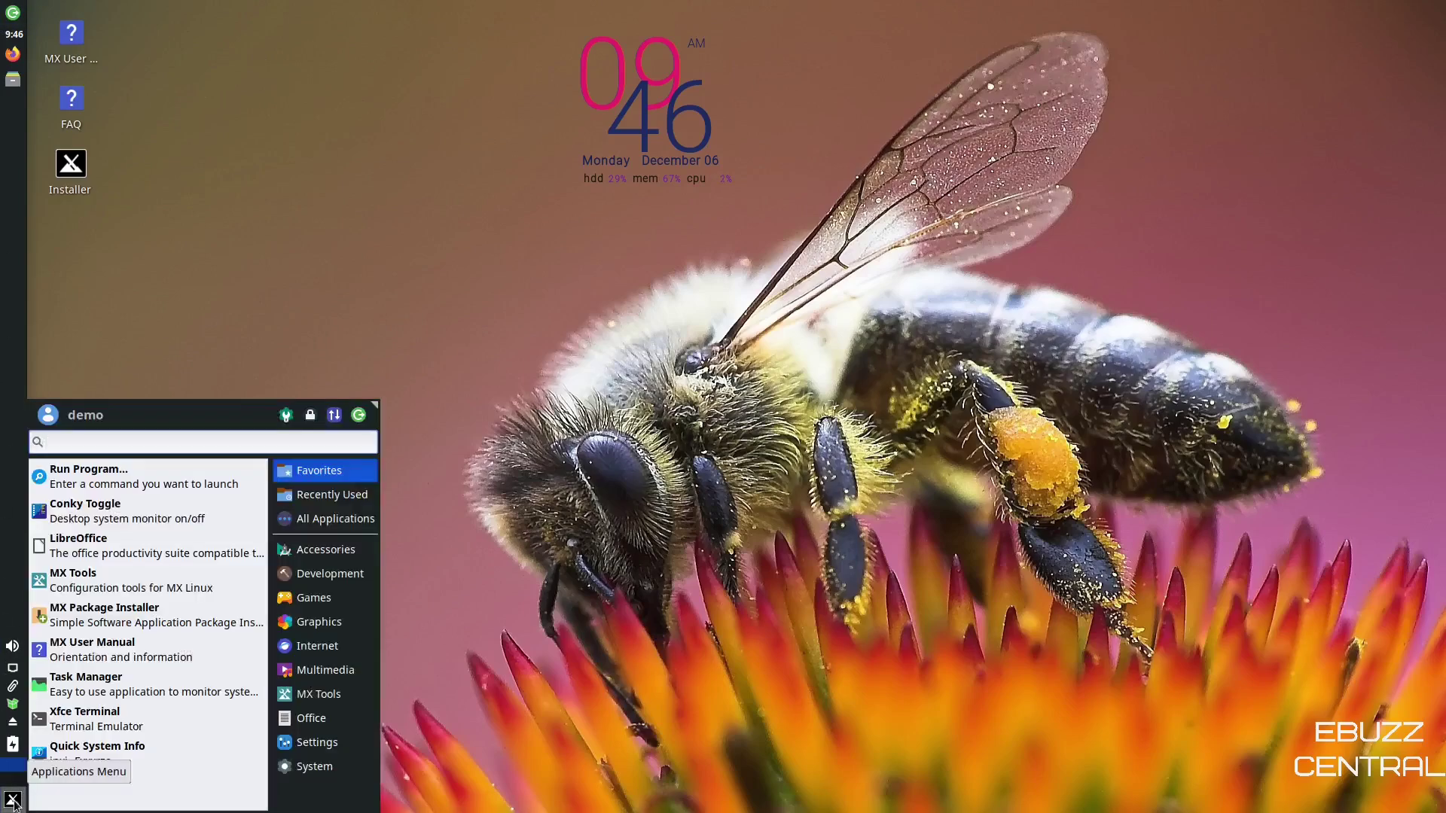
{"action": "left_click", "coordinate": [308, 312]}
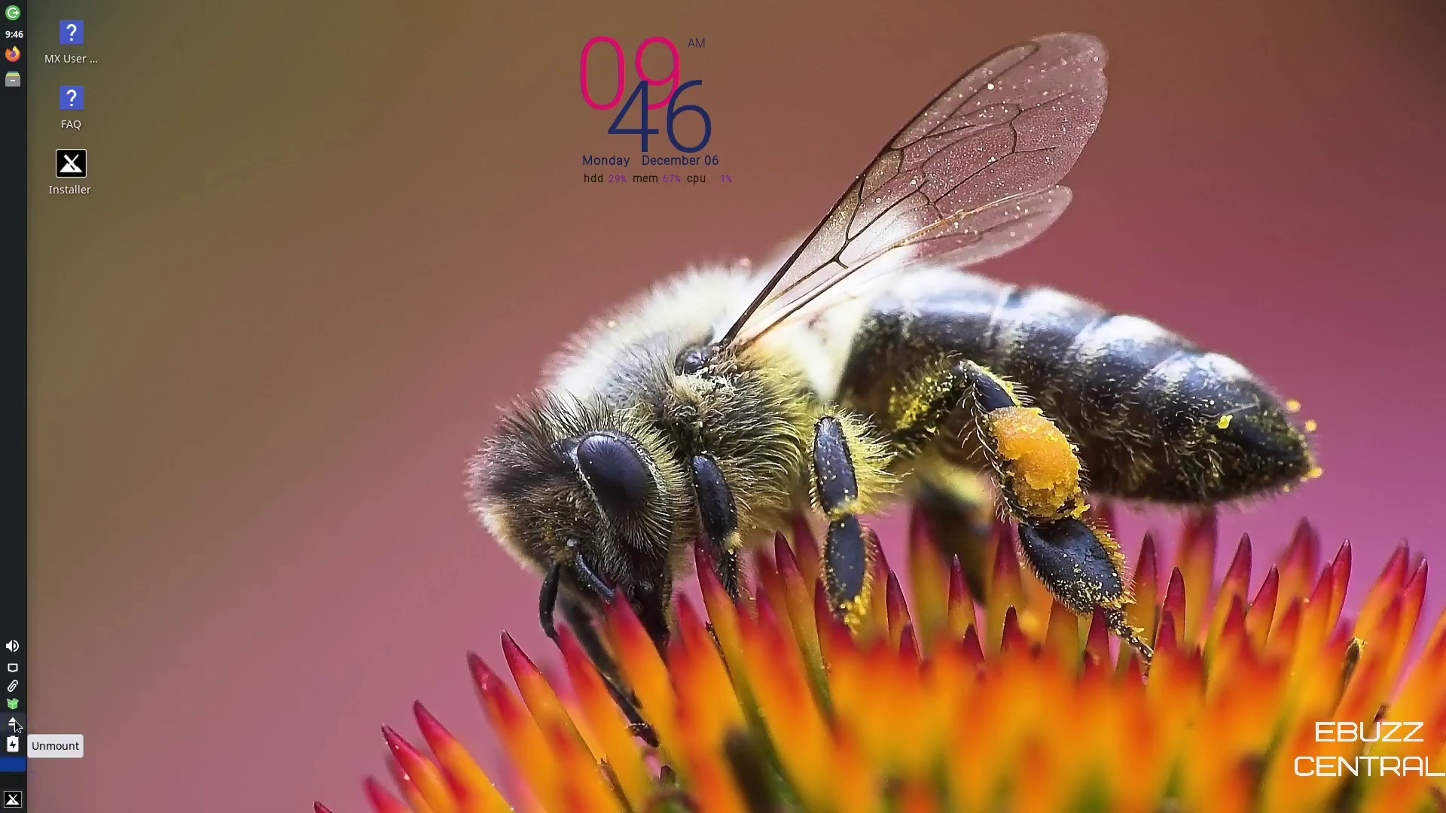
{"action": "mouse_move", "coordinate": [23, 712]}
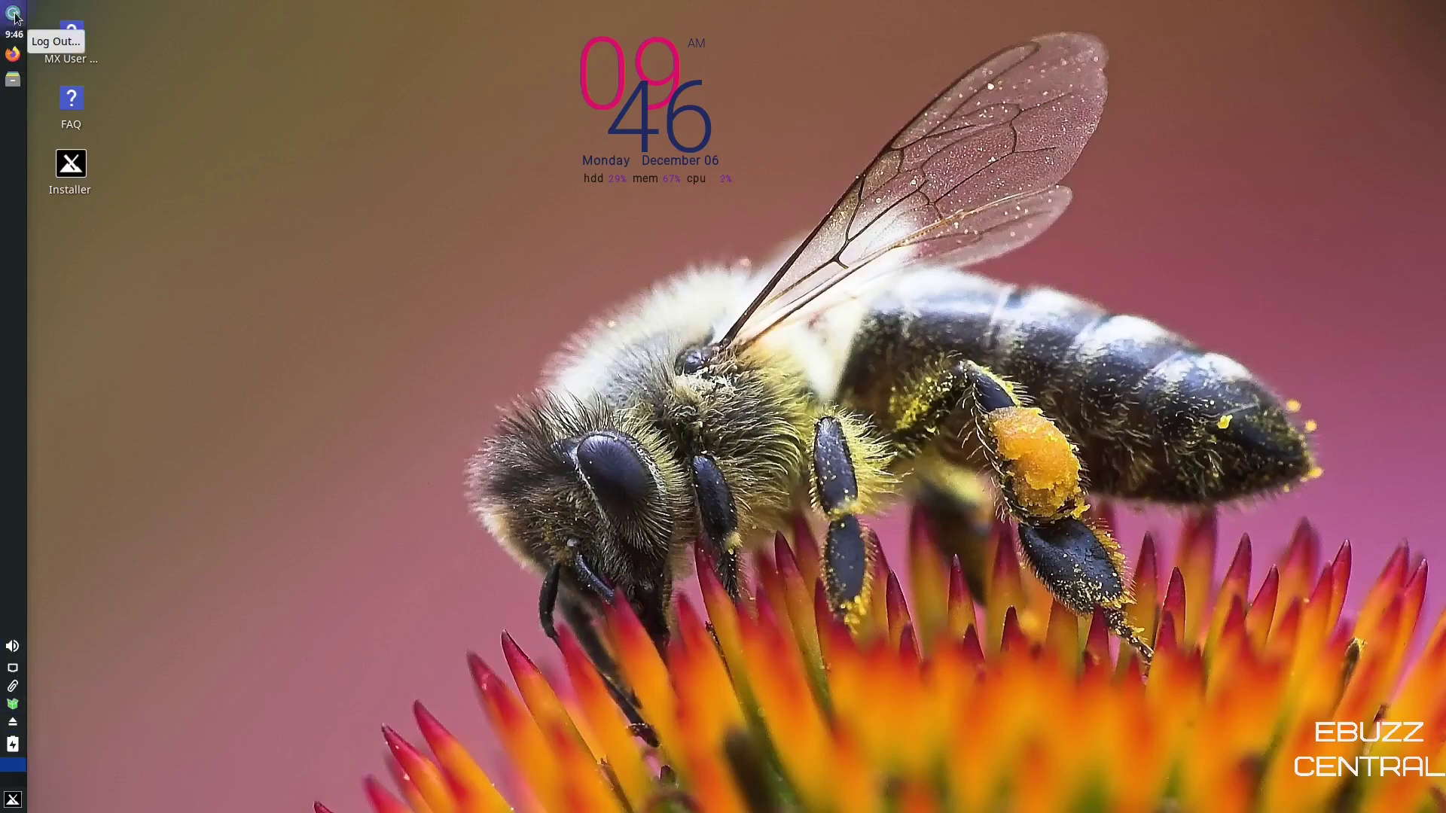
{"action": "left_click", "coordinate": [12, 81]}
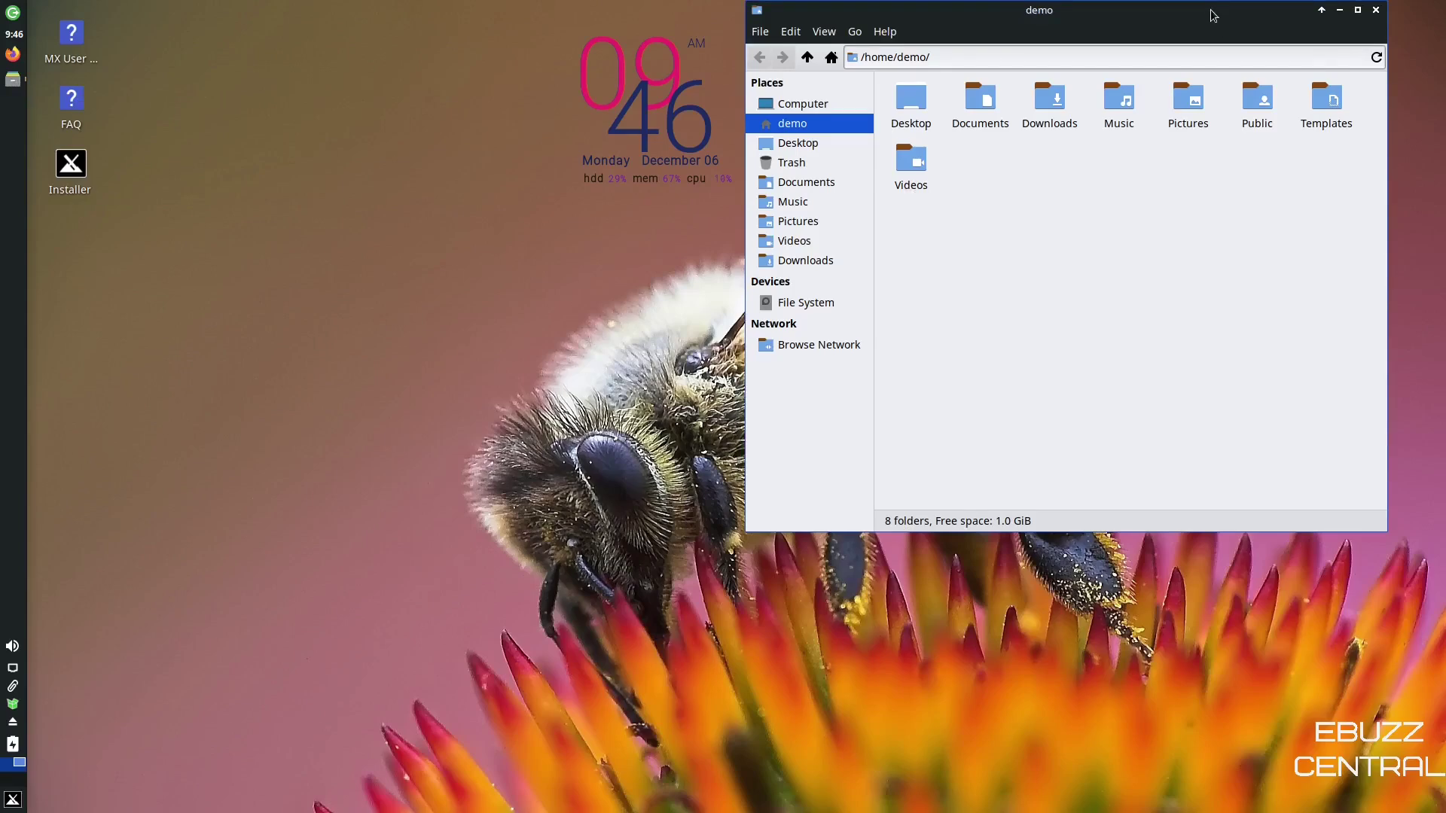
Step: Move the Thunar home-folder window toward the centre, then close it
{"action": "left_click_drag", "start_coordinate": [1209, 10], "coordinate": [894, 76]}
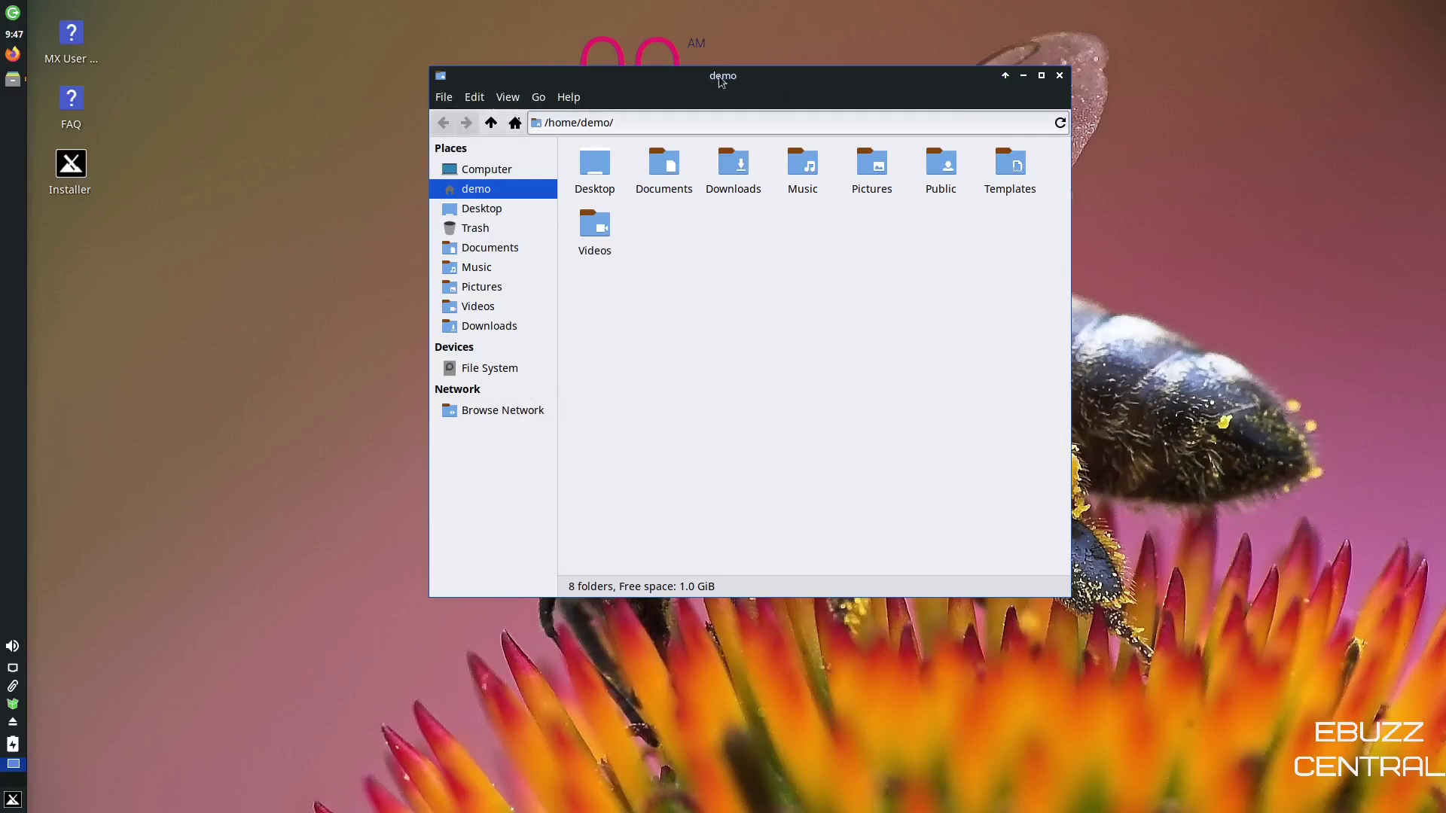
{"action": "left_click", "coordinate": [1059, 76]}
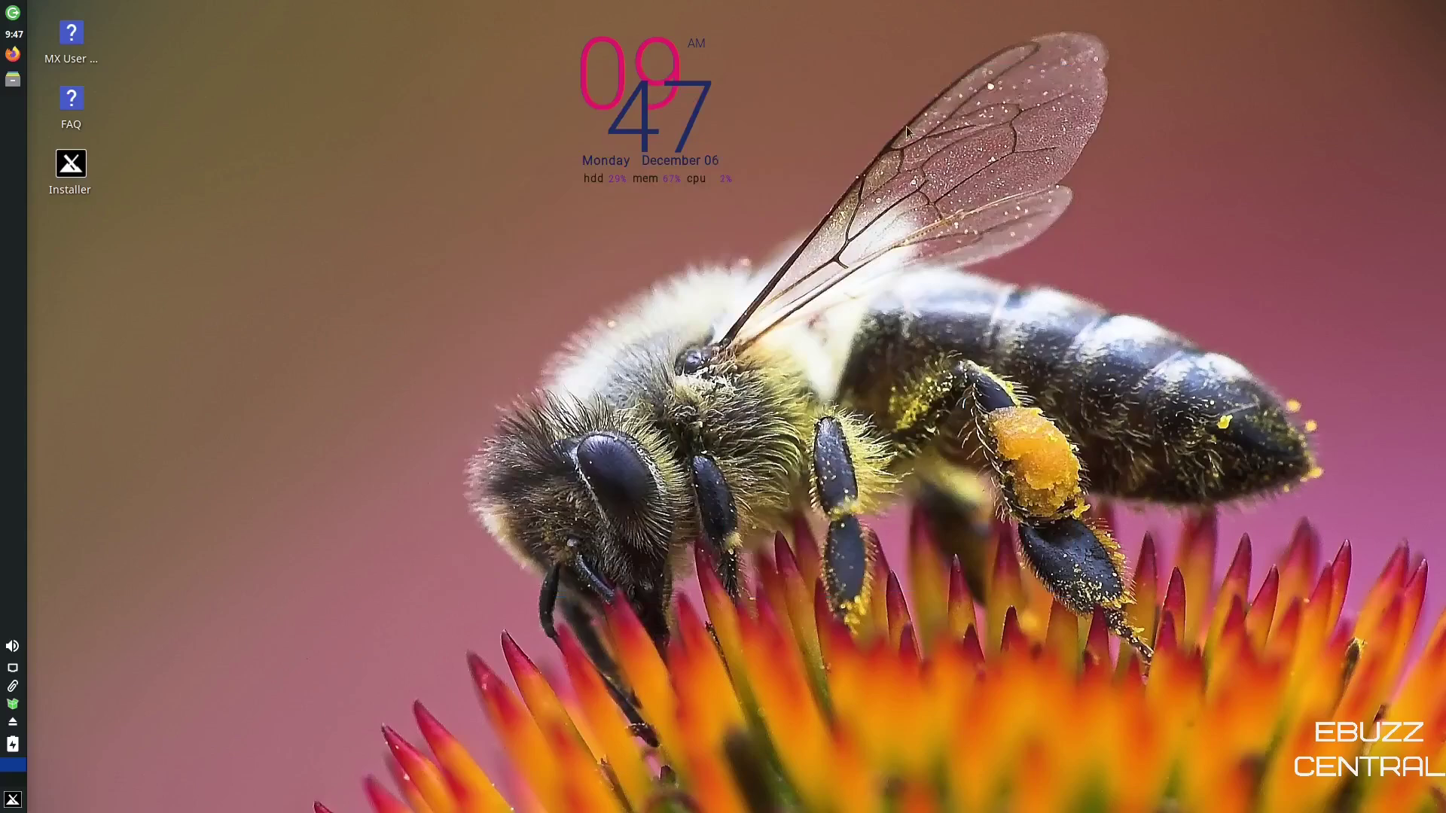
Step: Step the Whisker menu through Recently Used and All Applications, then scroll the Accessories list
{"action": "left_click", "coordinate": [13, 800]}
{"action": "left_click", "coordinate": [334, 497]}
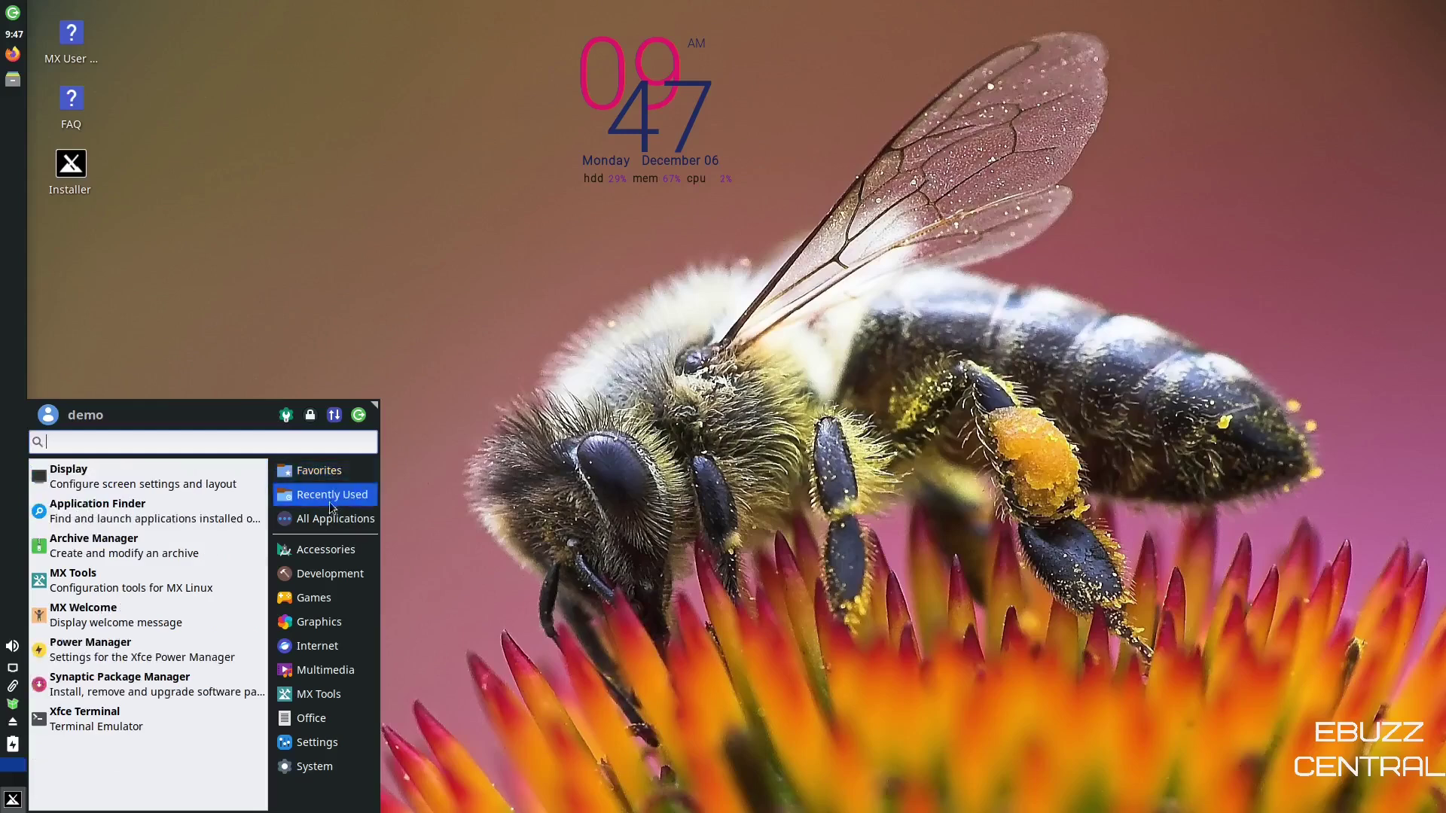
{"action": "left_click", "coordinate": [335, 519]}
{"action": "left_click", "coordinate": [327, 551]}
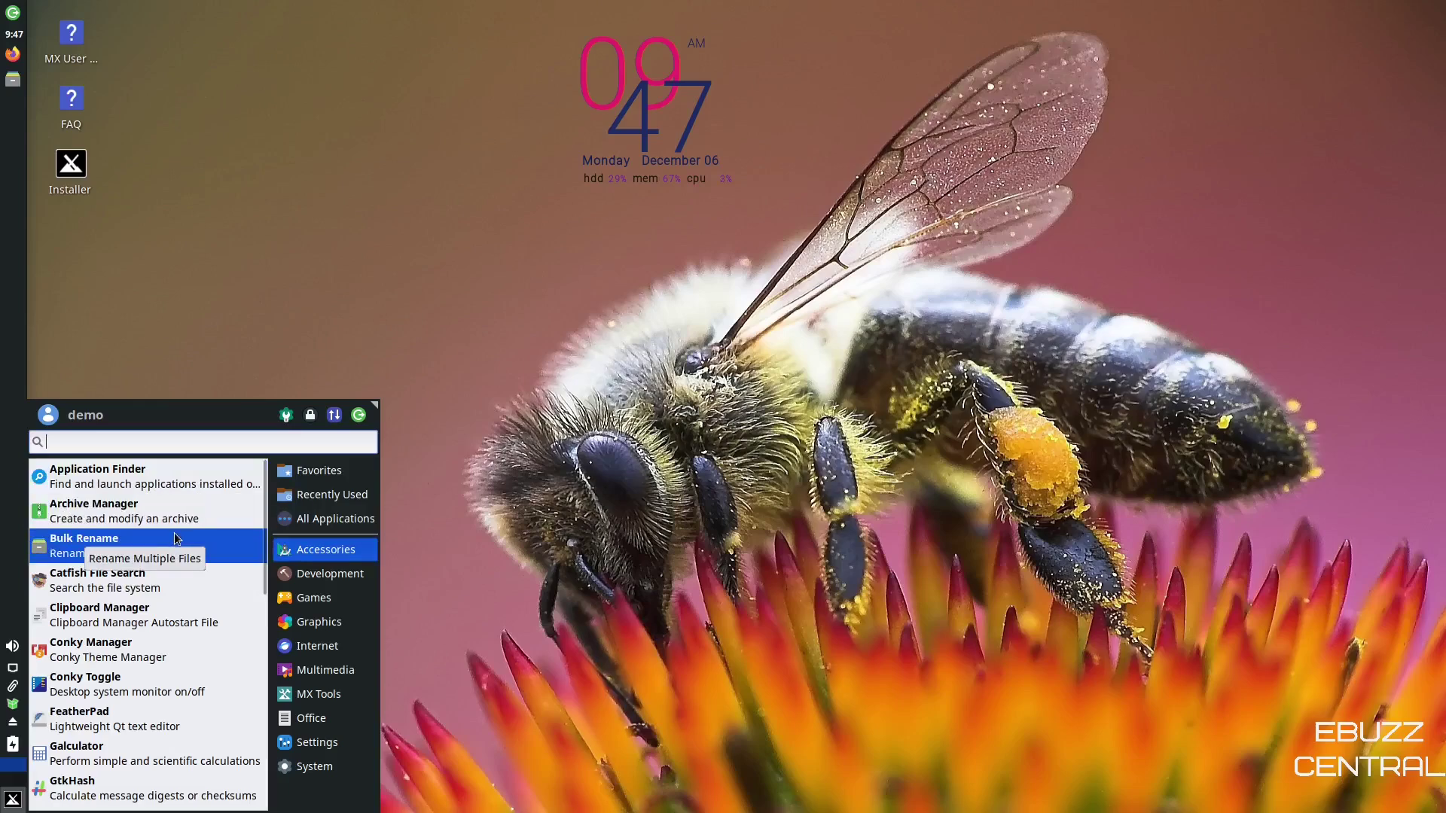
{"action": "scroll", "coordinate": [170, 553], "scroll_direction": "down", "scroll_amount": 3}
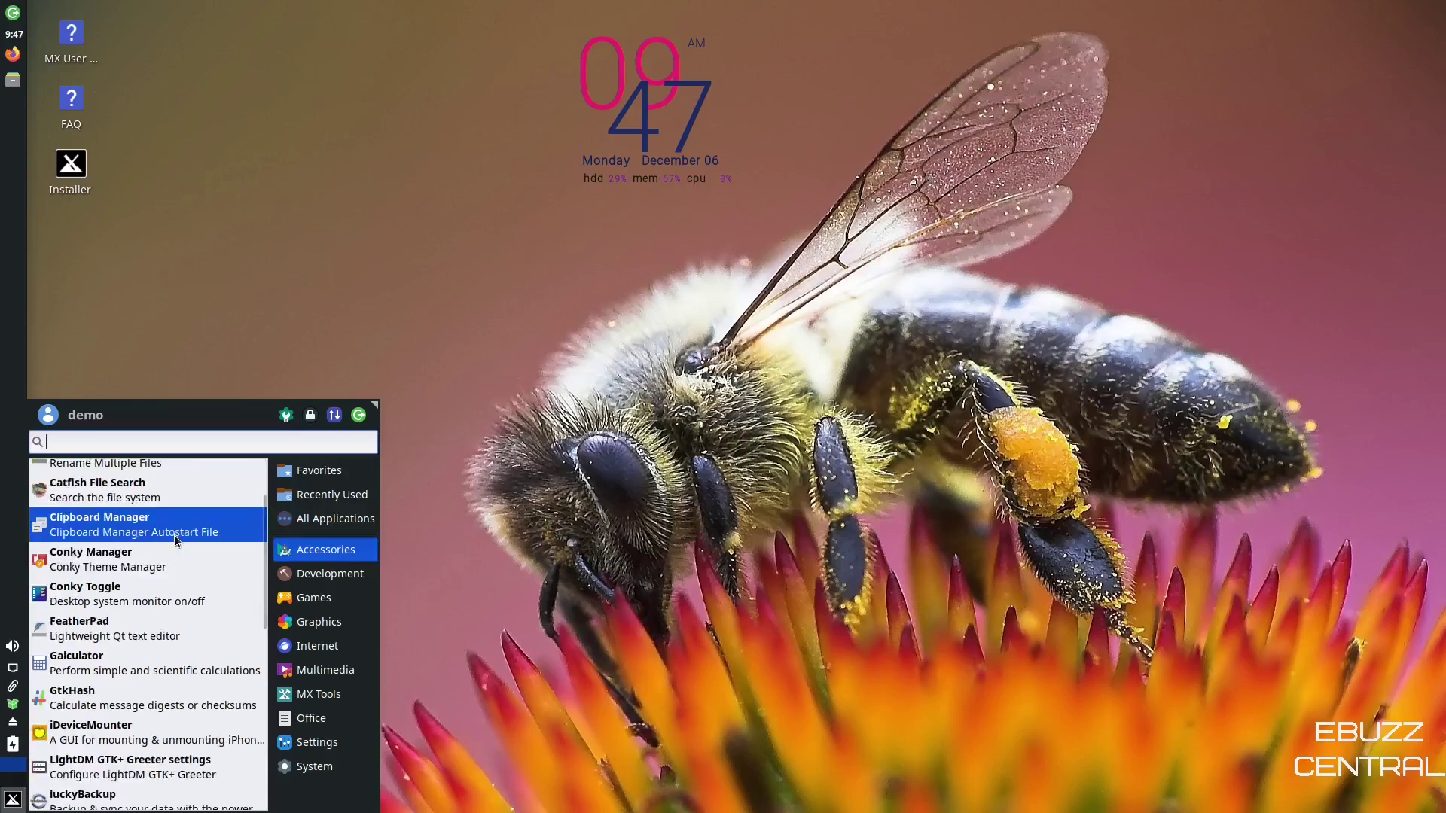
{"action": "scroll", "coordinate": [166, 564], "scroll_direction": "down", "scroll_amount": 4}
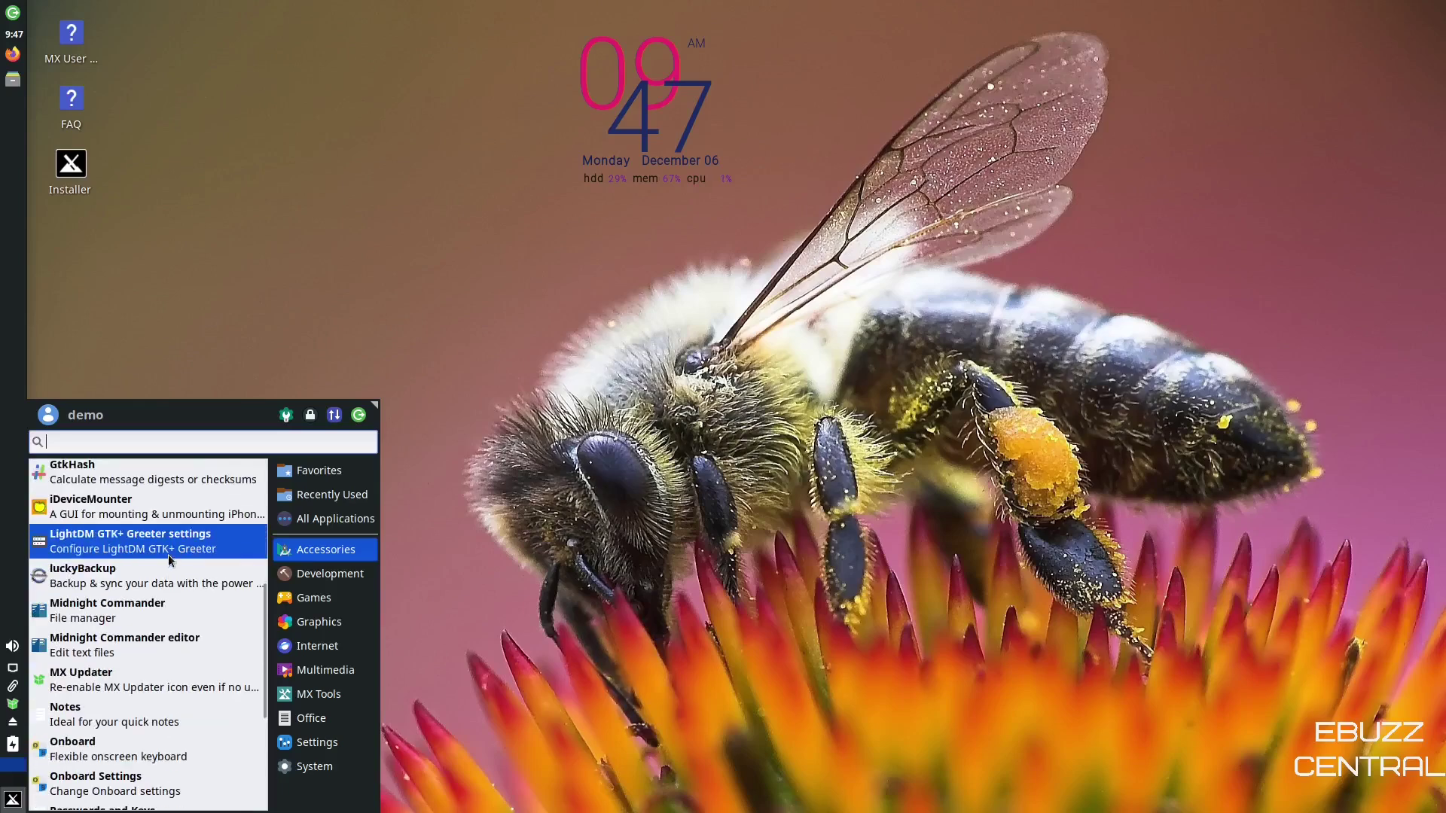
{"action": "scroll", "coordinate": [168, 557], "scroll_direction": "down", "scroll_amount": 5}
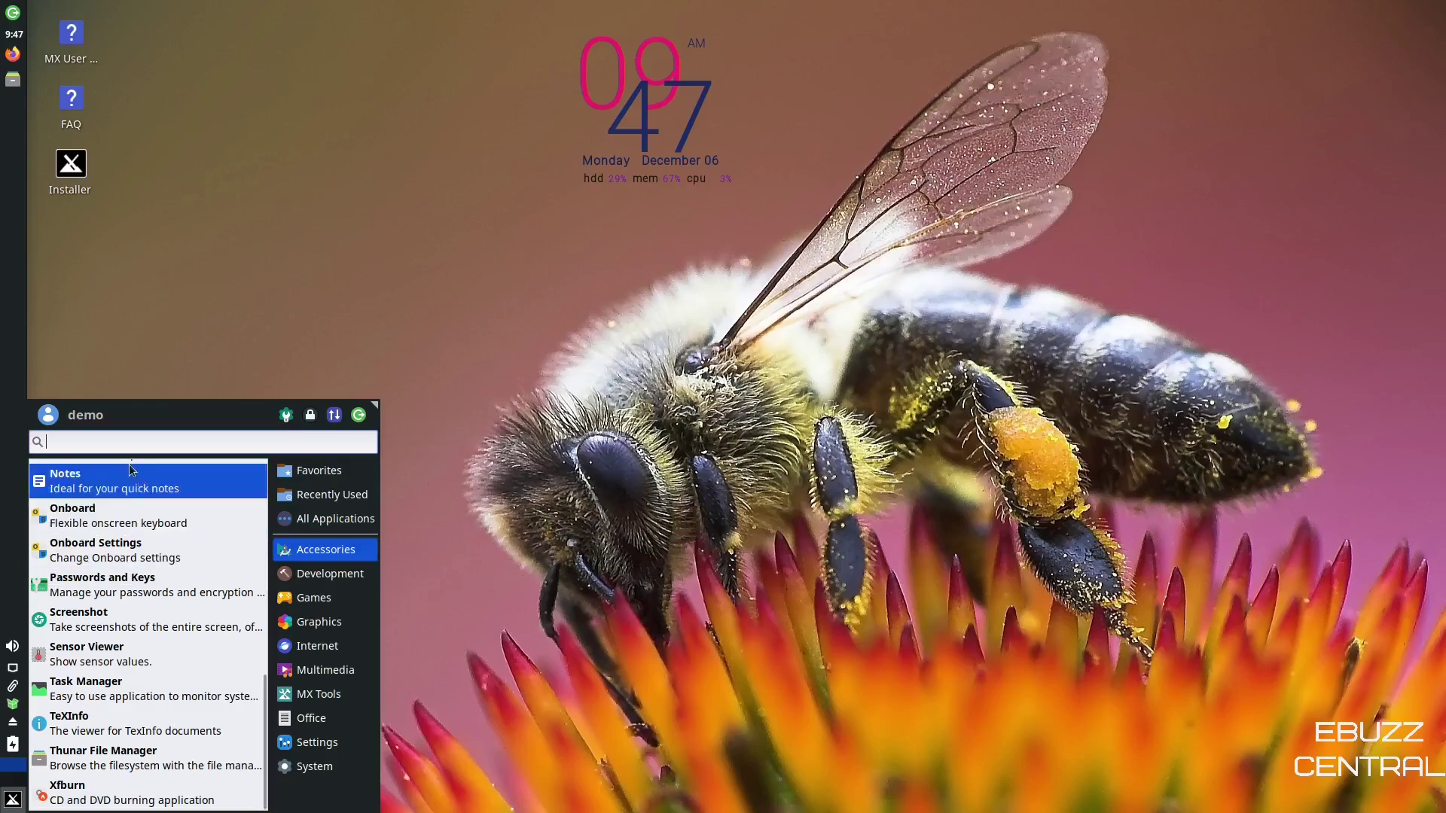
Step: Find Xfce Terminal by searching 'terminal' and run htop in it
{"action": "type", "text": "termian"}
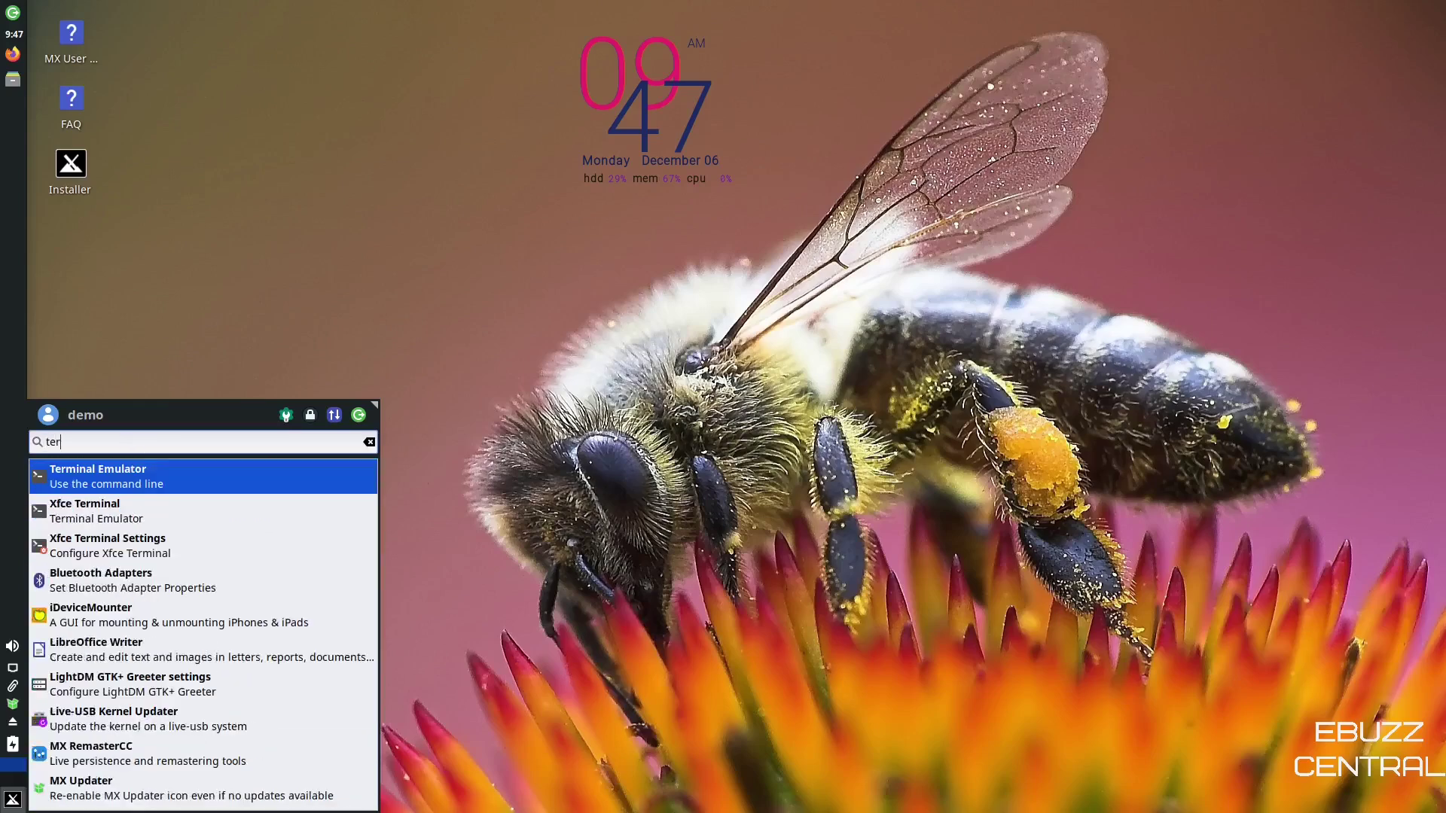
{"action": "key", "text": "BackSpace"}
{"action": "key", "text": "BackSpace"}
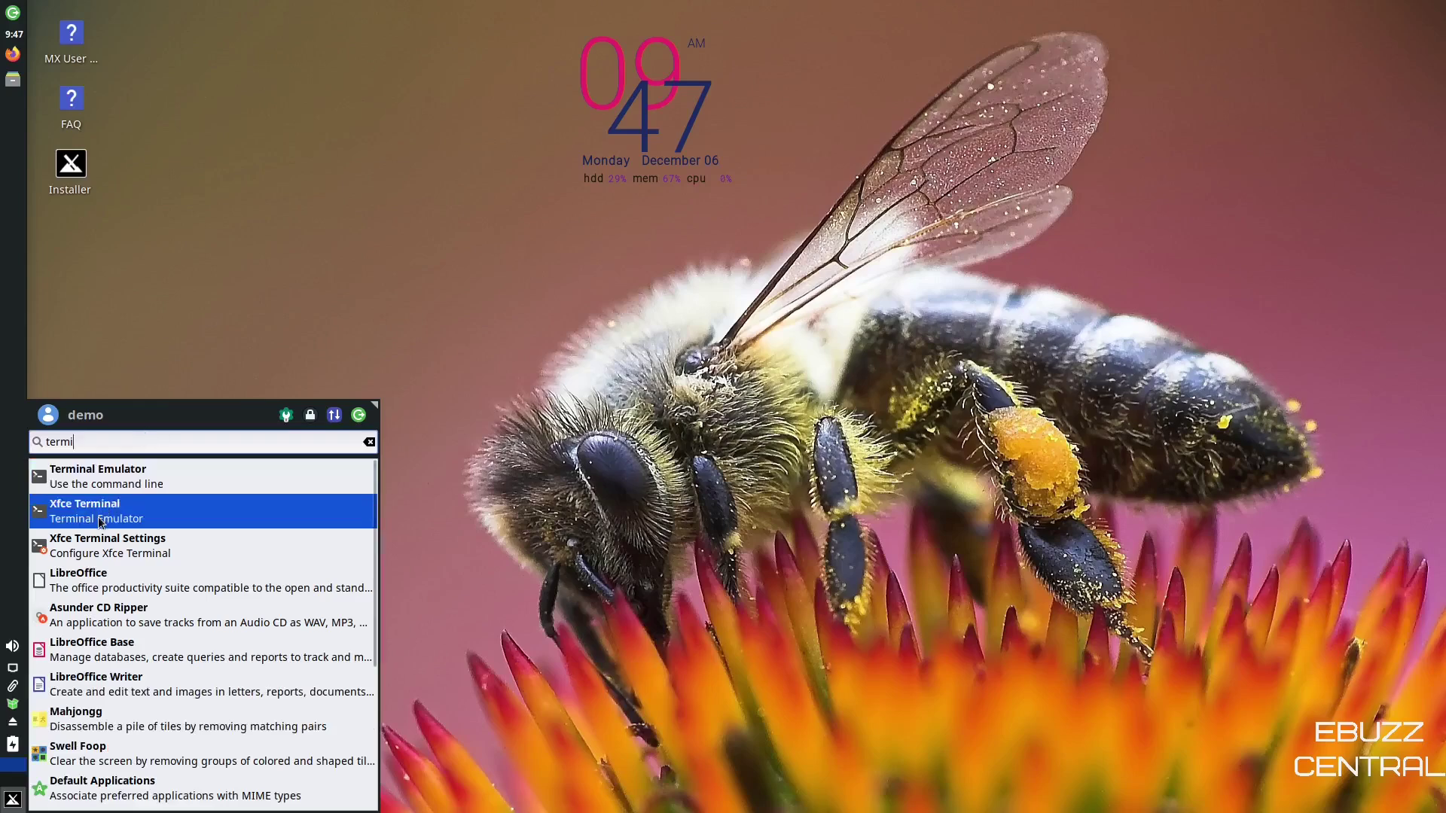
{"action": "left_click", "coordinate": [114, 506]}
{"action": "type", "text": "htop"}
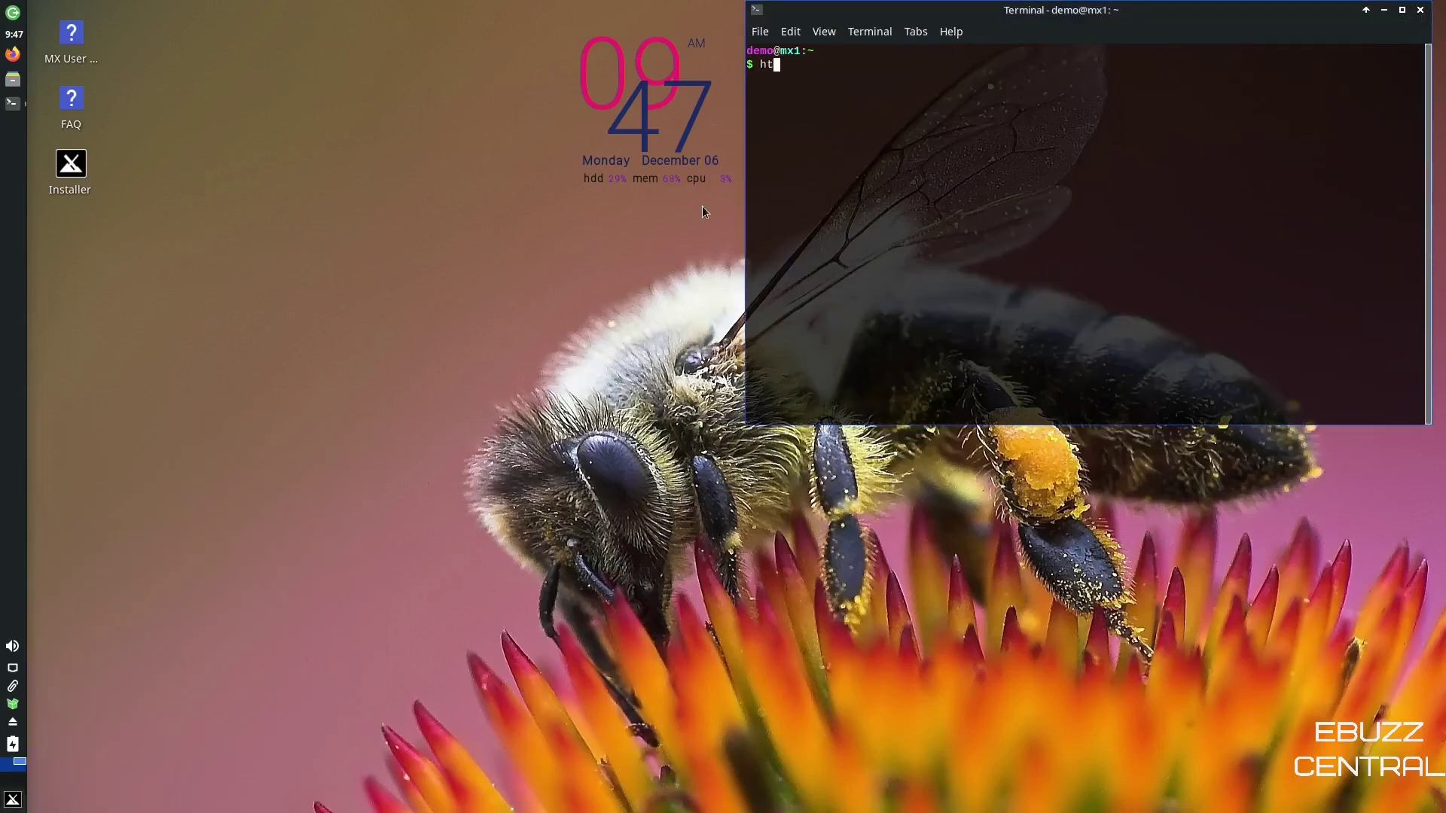
{"action": "key", "text": "Return"}
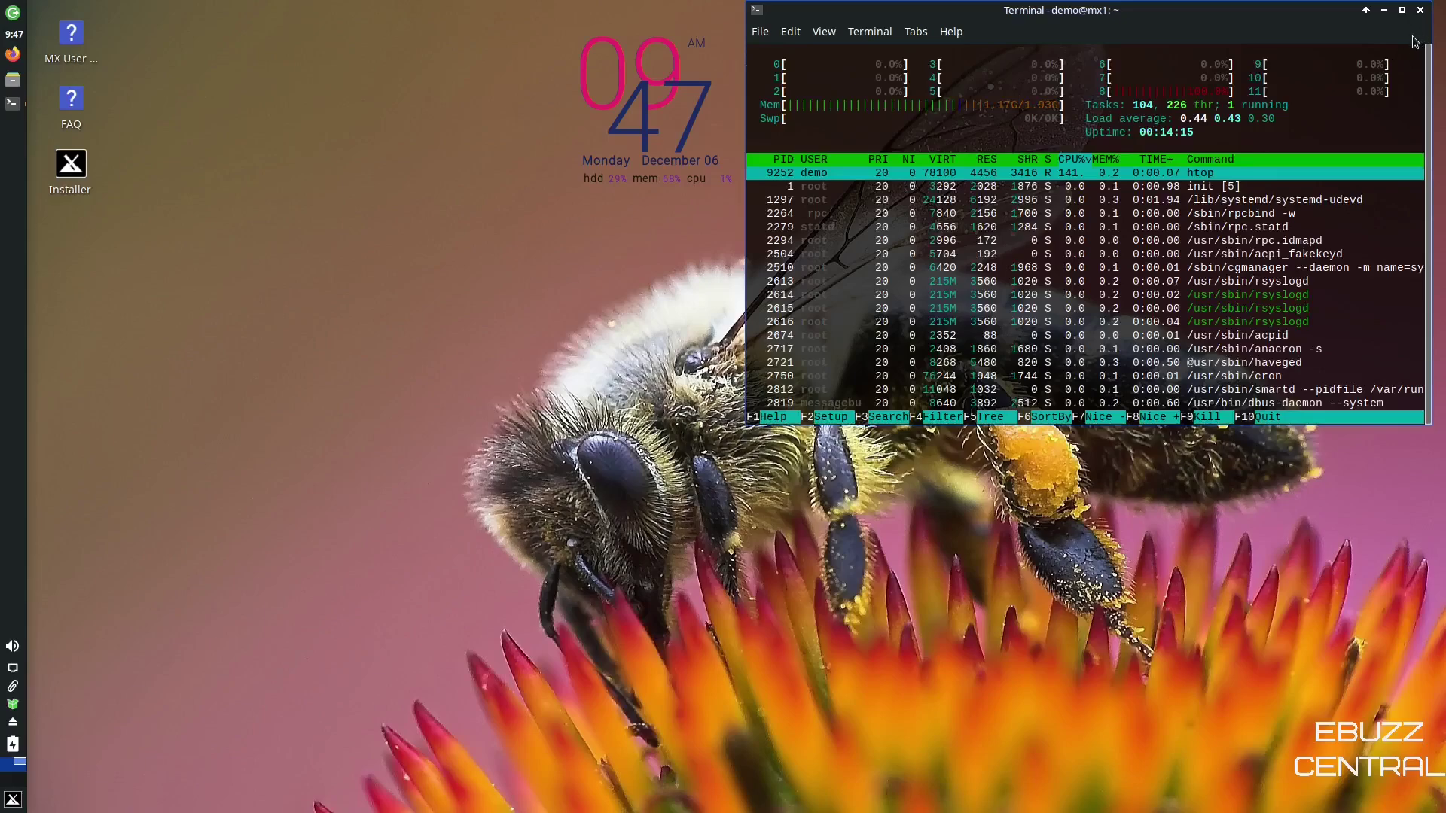
Step: Maximize and restore the htop terminal, then close it despite htop still running
{"action": "left_click", "coordinate": [1402, 10]}
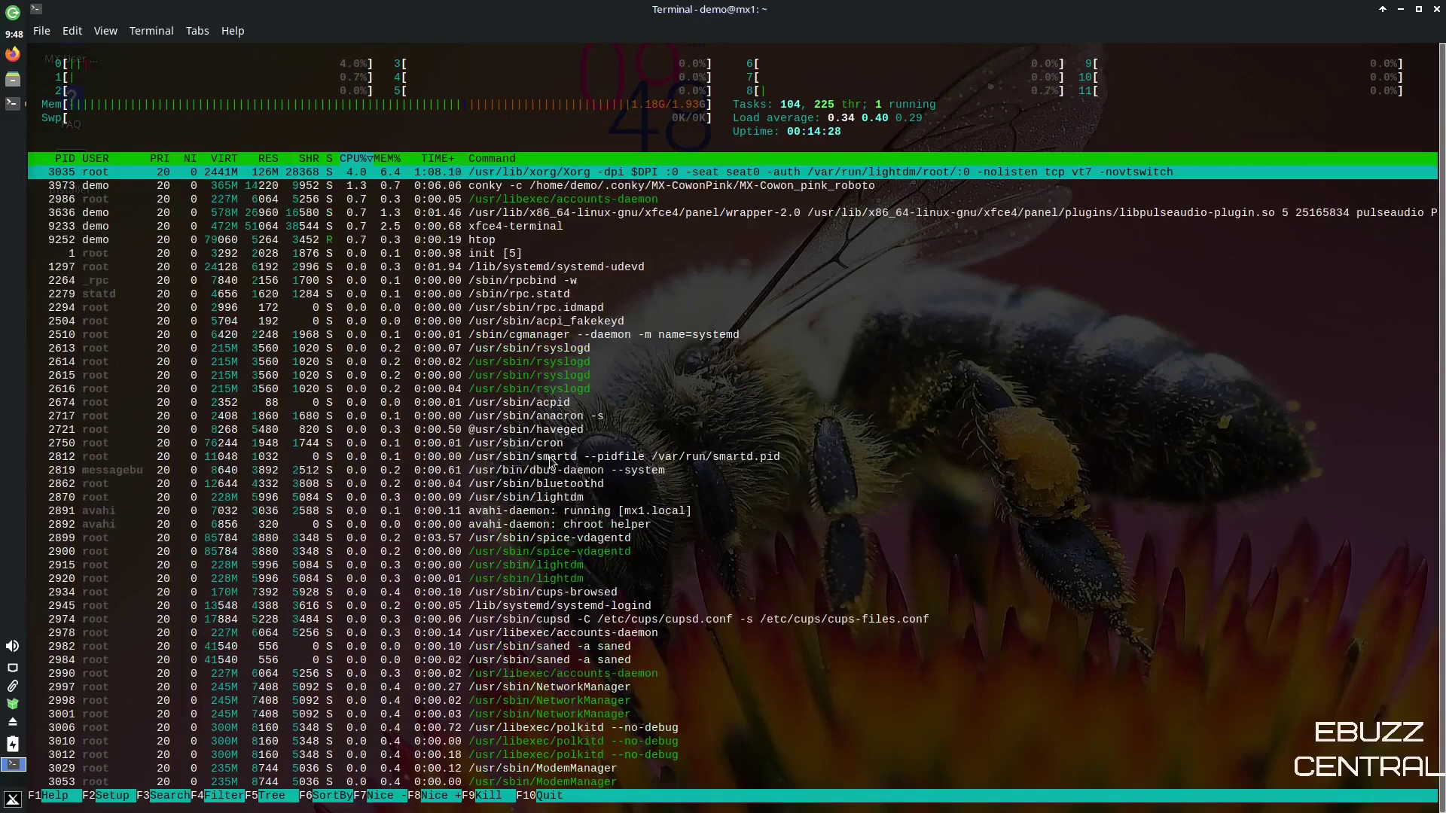
{"action": "left_click", "coordinate": [1420, 11]}
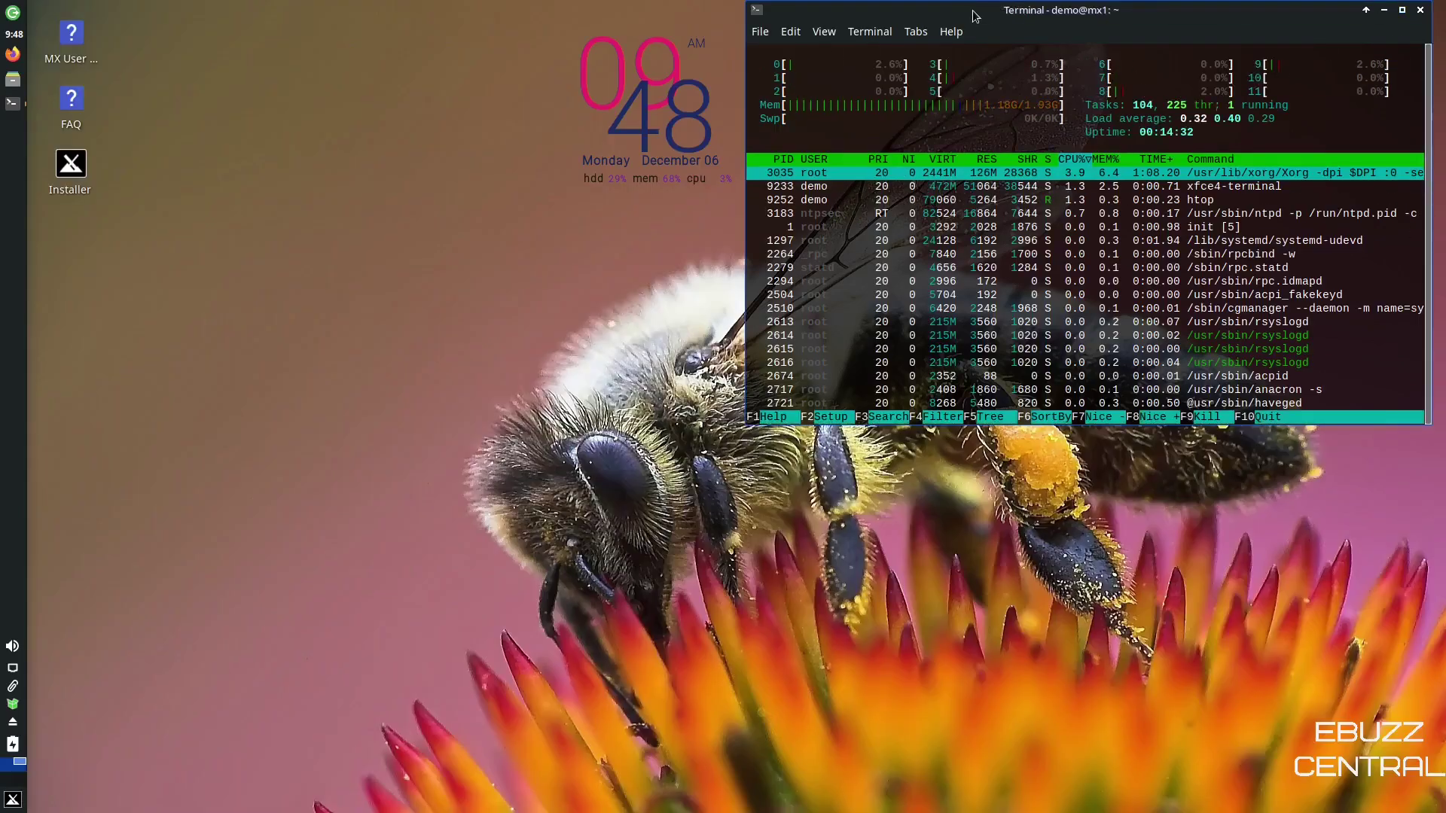
{"action": "left_click_drag", "start_coordinate": [979, 19], "coordinate": [601, 135]}
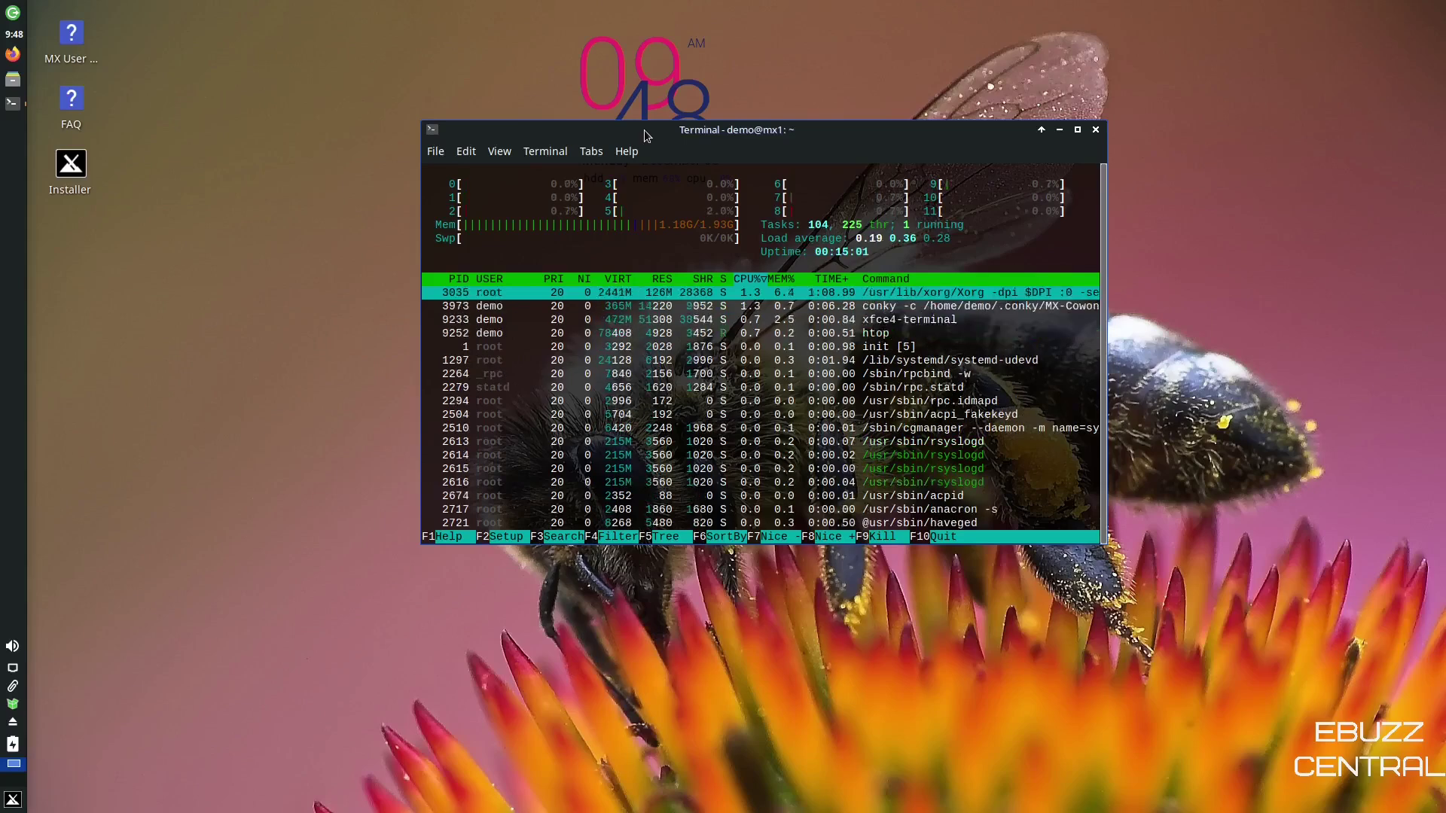
{"action": "left_click", "coordinate": [1095, 130]}
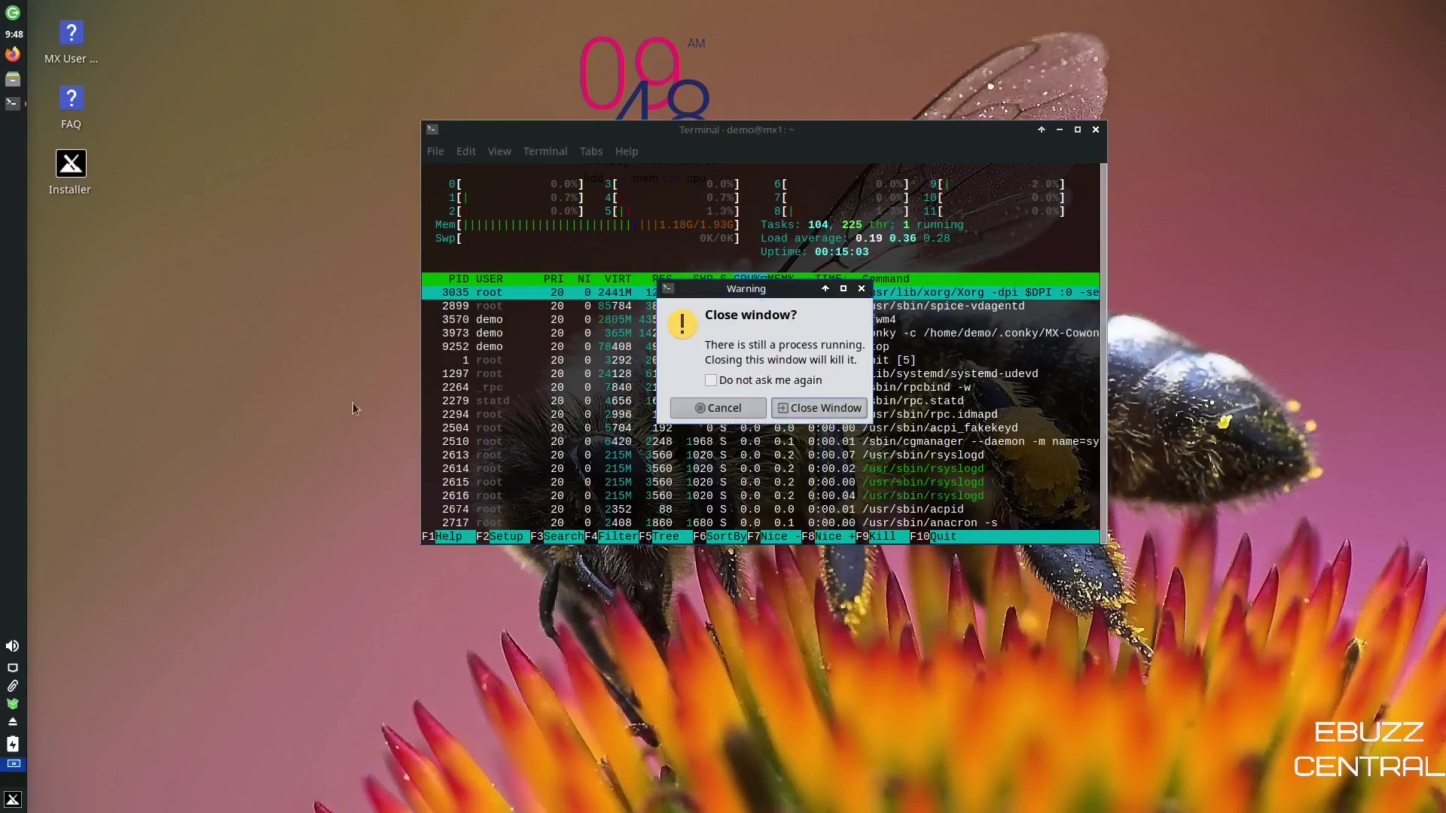
{"action": "left_click", "coordinate": [787, 410]}
{"action": "key", "text": "super"}
Step: Browse the Accessories, Development and Games menu categories
{"action": "left_click", "coordinate": [341, 558]}
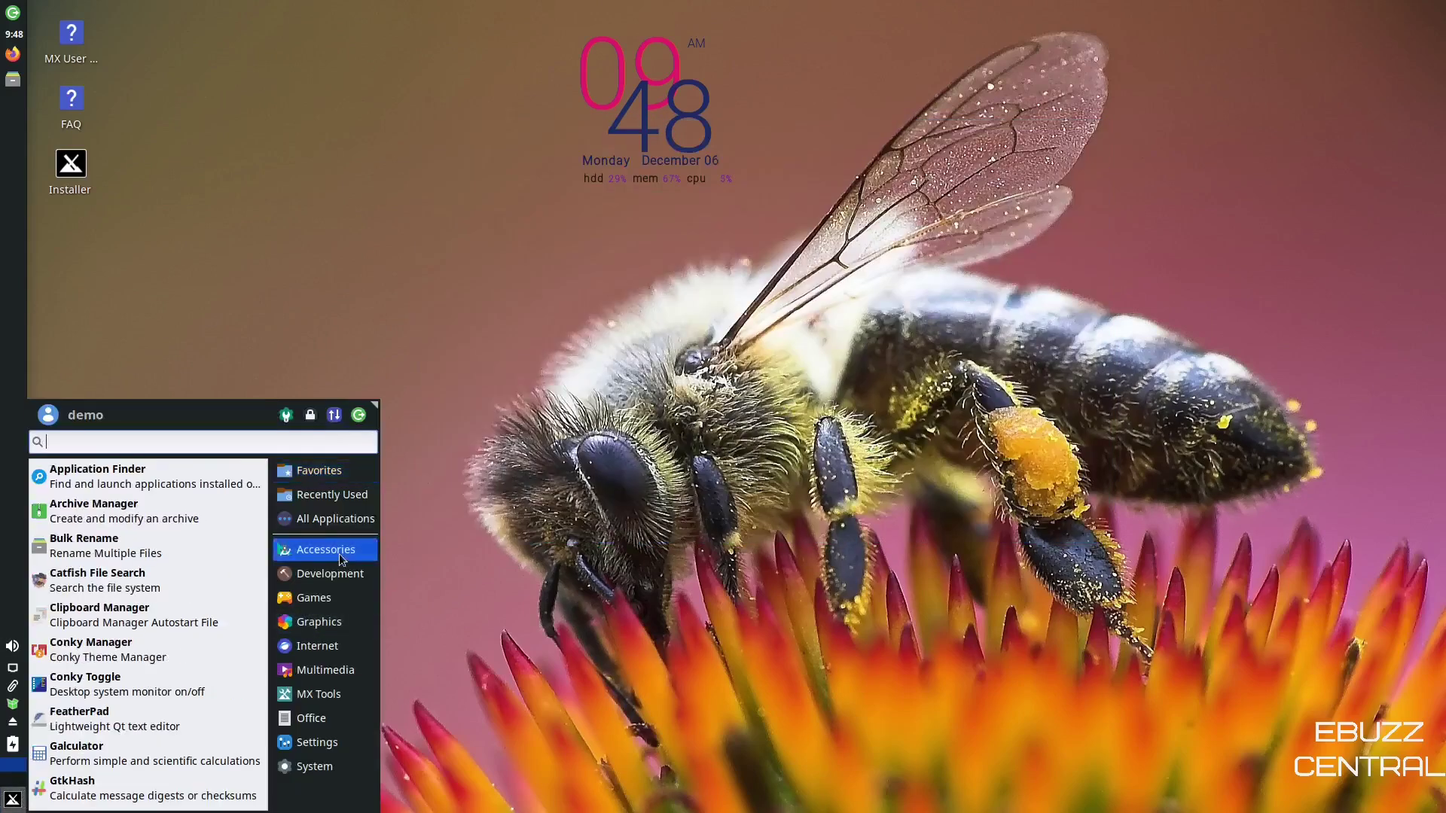
{"action": "left_click", "coordinate": [343, 576]}
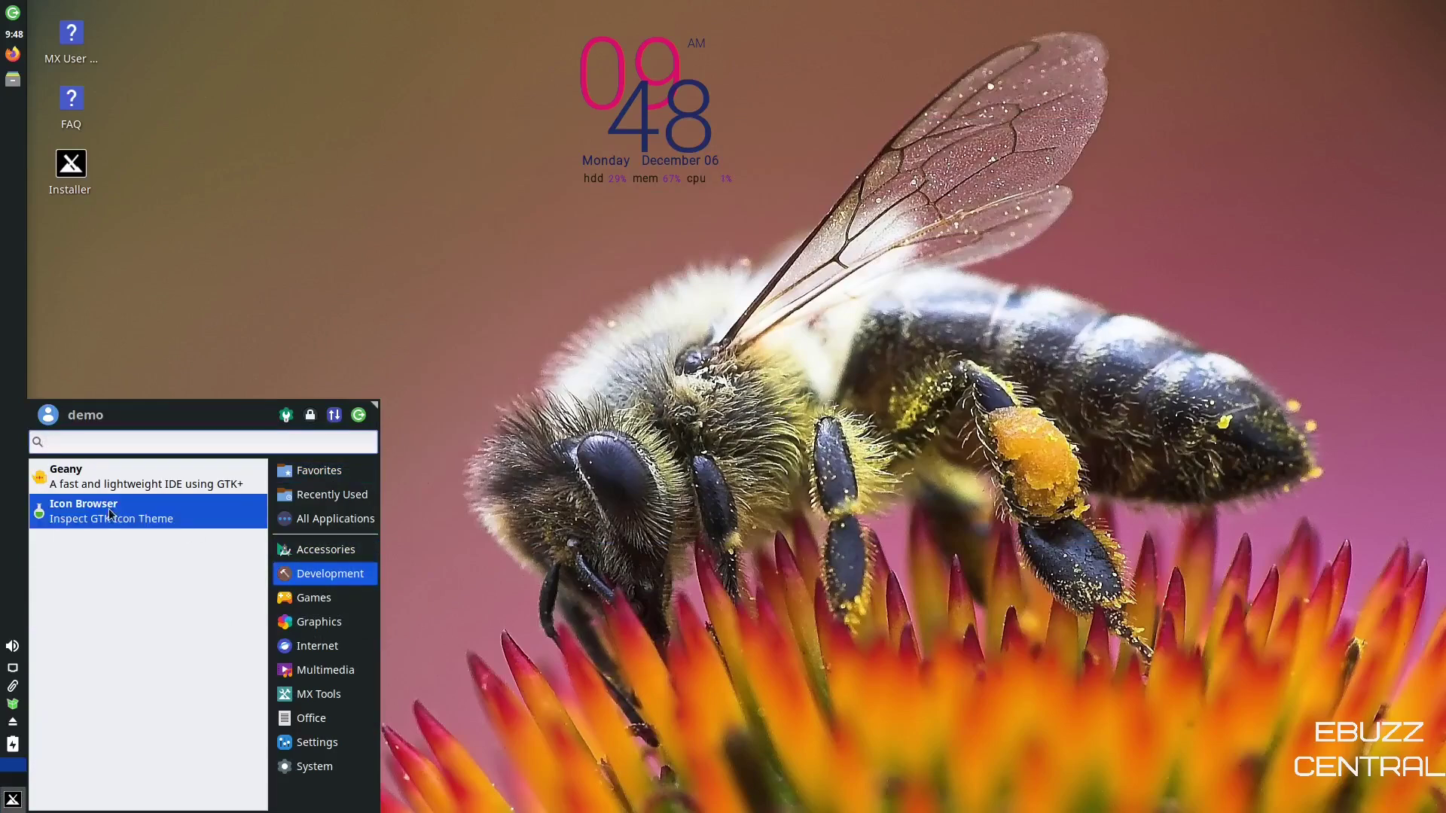
{"action": "left_click", "coordinate": [313, 600]}
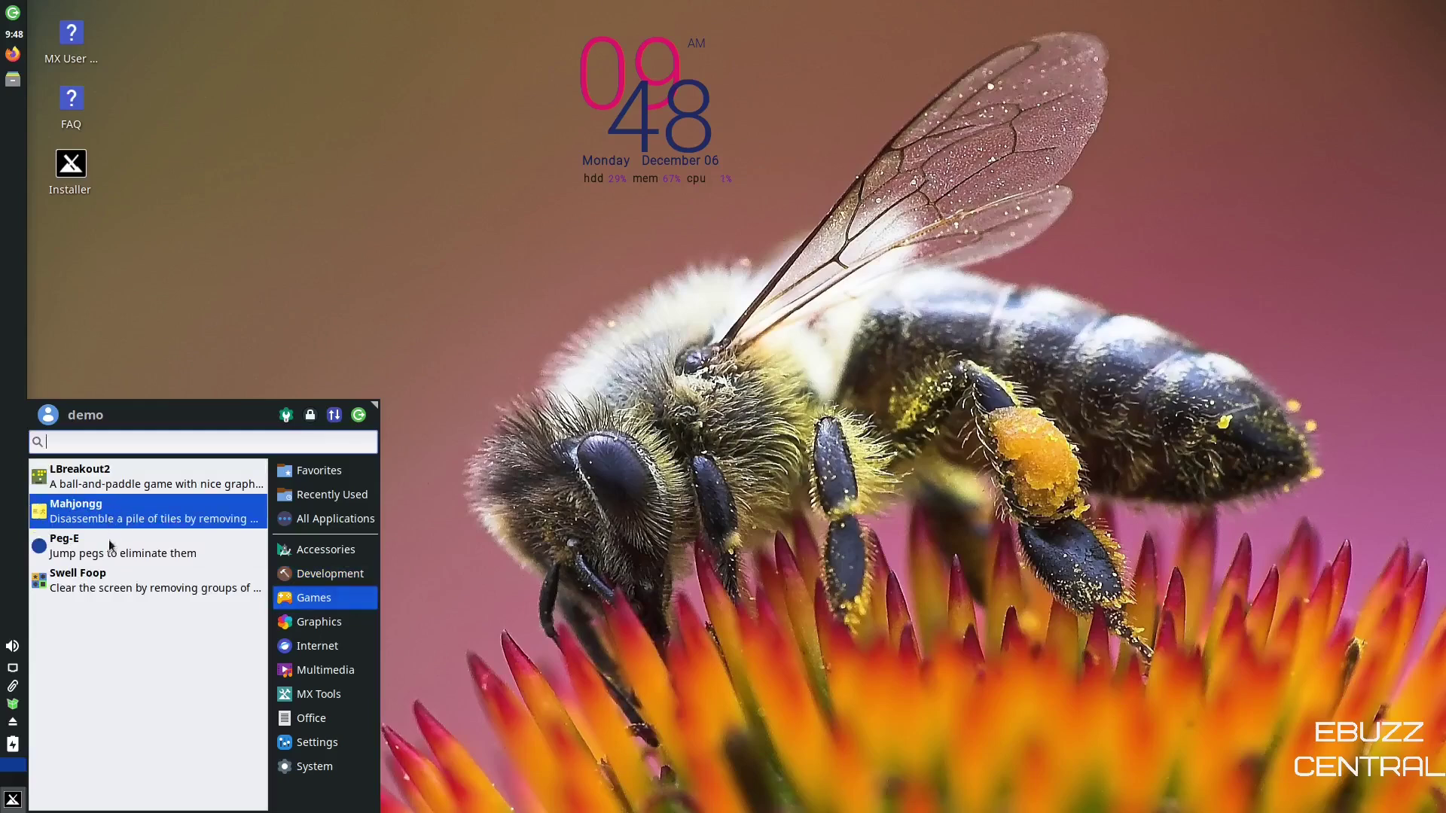
Step: Launch LazPaint from Graphics, move its window, then close it
{"action": "mouse_move", "coordinate": [328, 630]}
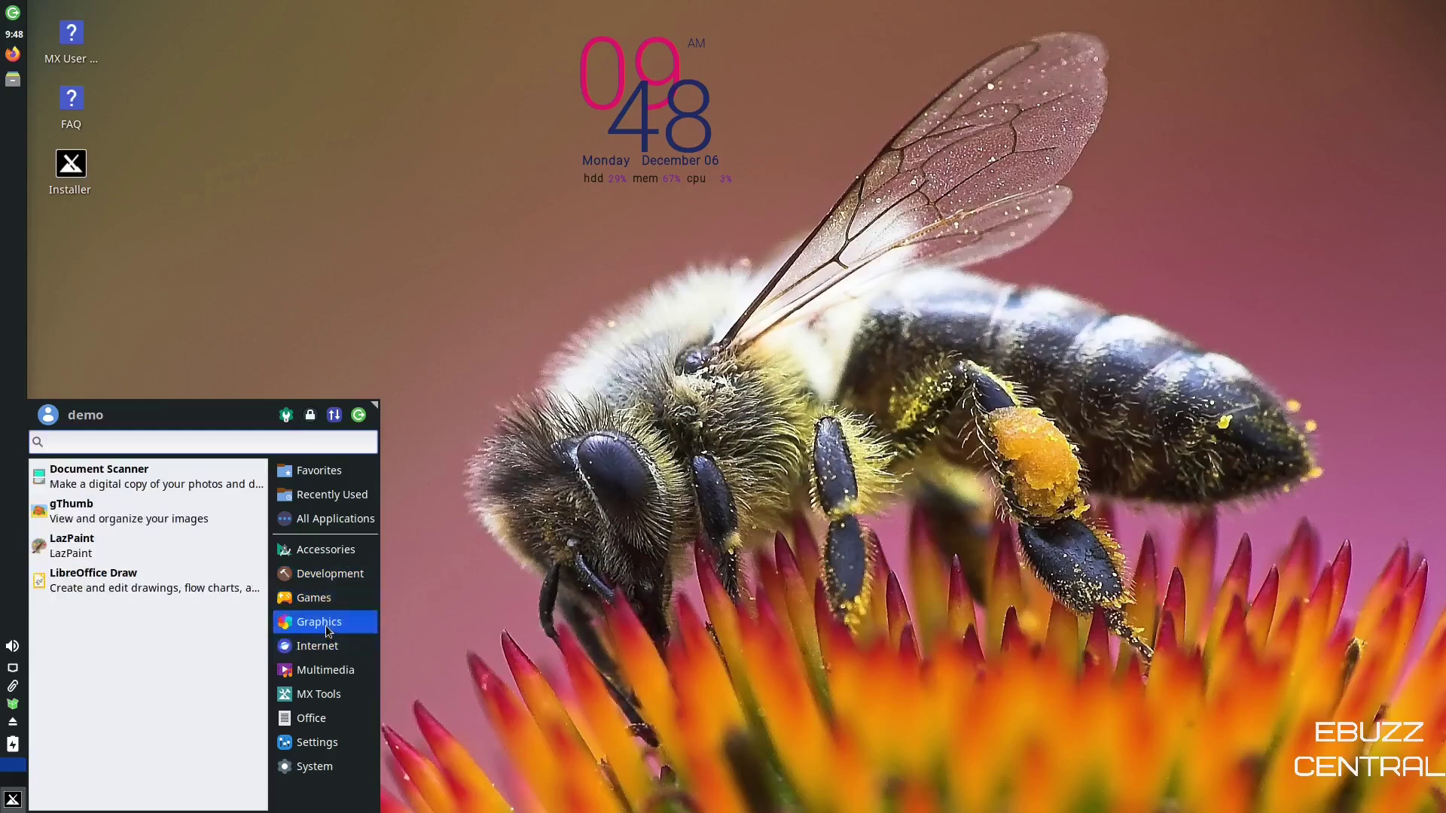
{"action": "left_click", "coordinate": [68, 549]}
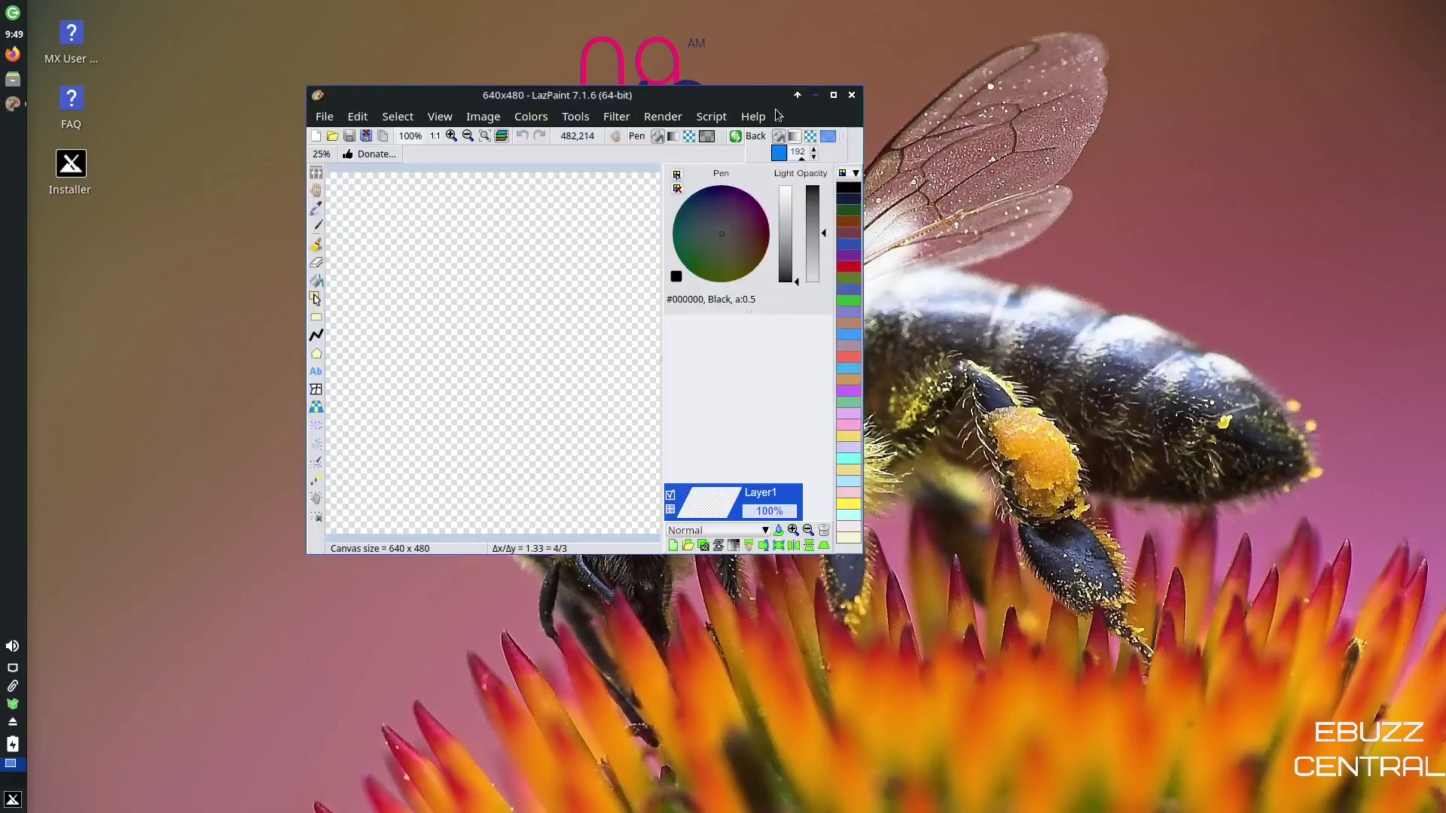
{"action": "left_click_drag", "start_coordinate": [749, 95], "coordinate": [894, 109]}
{"action": "left_click", "coordinate": [997, 110]}
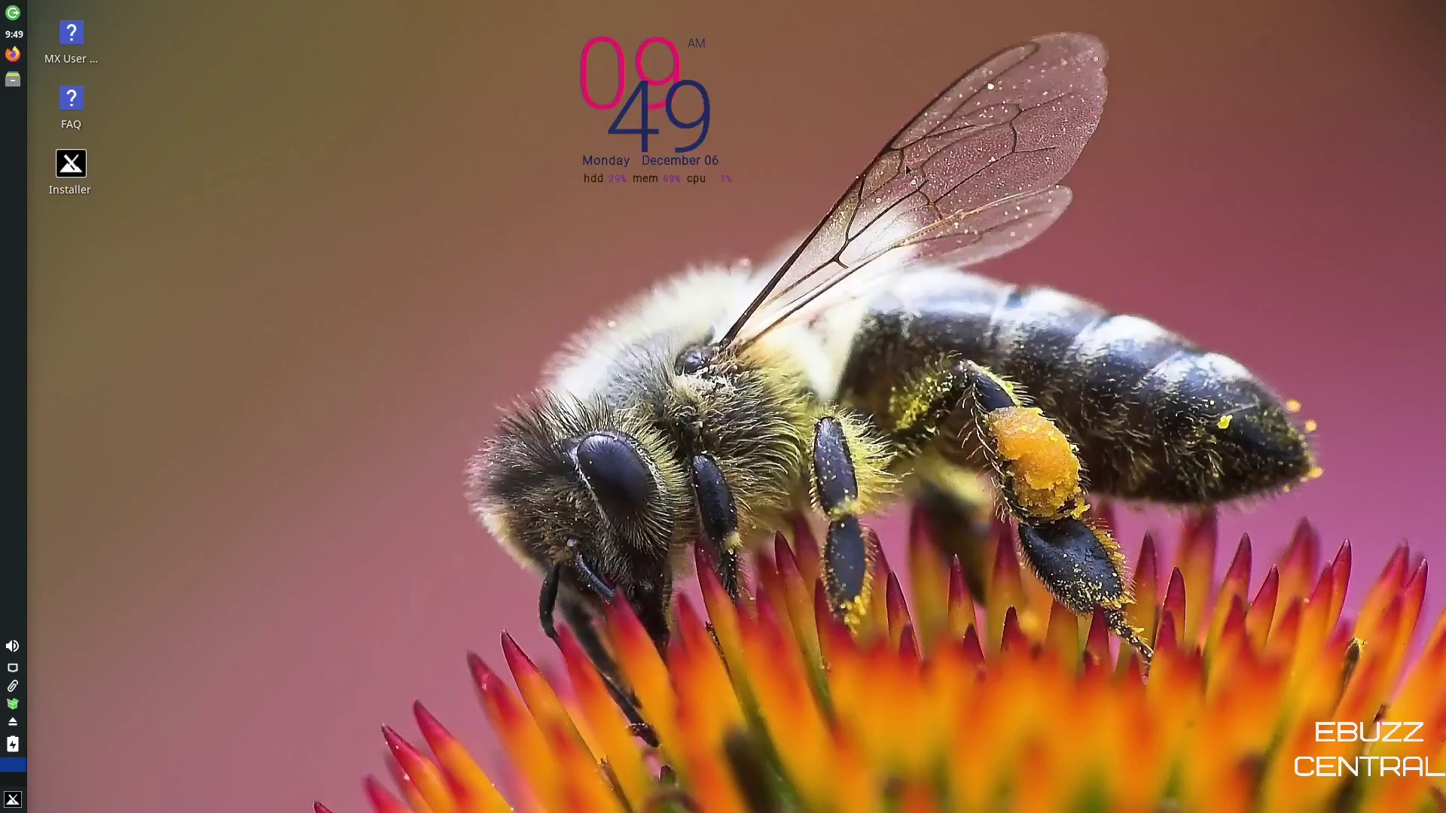
Step: Browse Internet and Multimedia, then launch MX Package Installer from the MX Tools list
{"action": "left_click", "coordinate": [13, 800]}
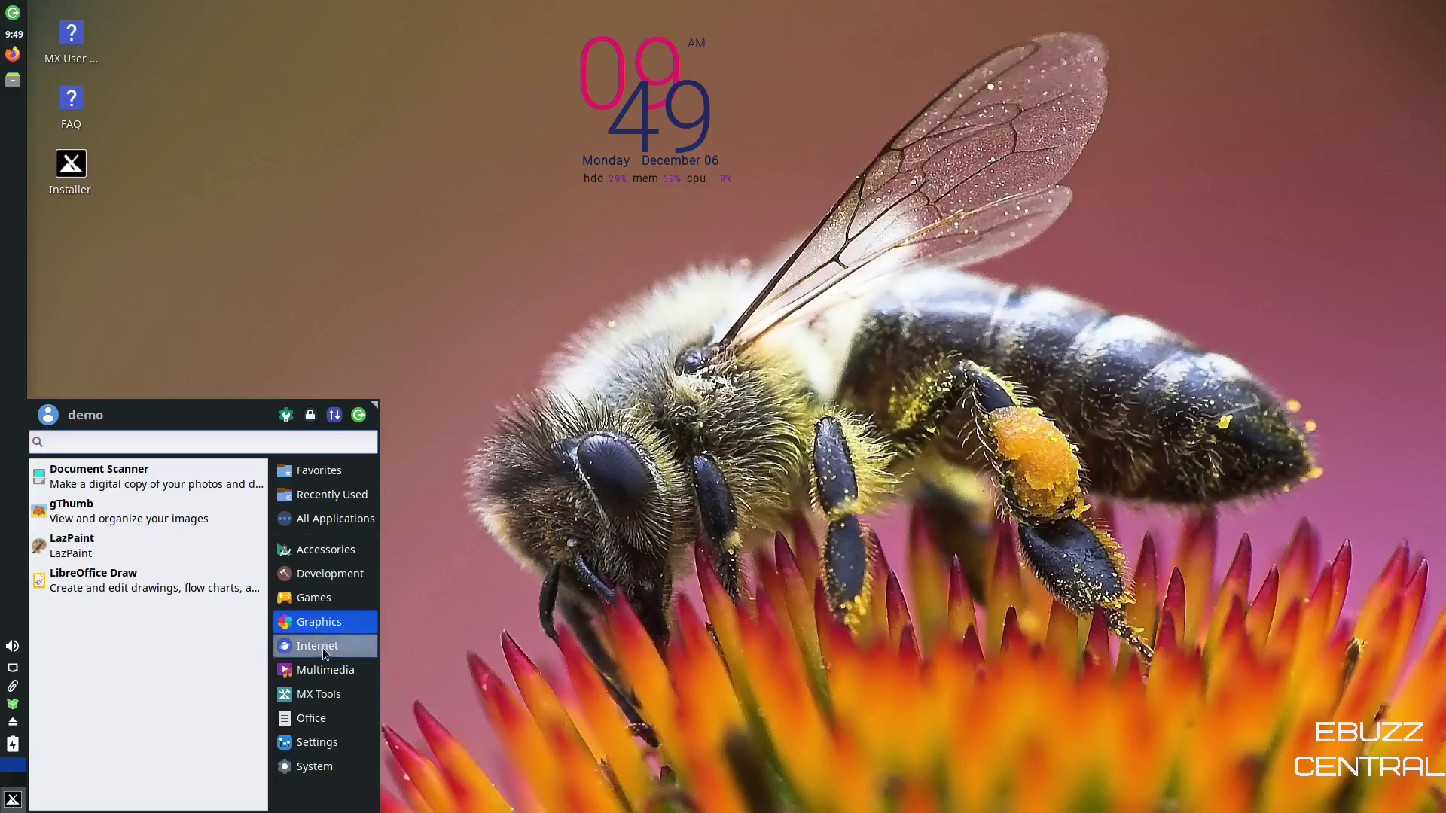
{"action": "left_click", "coordinate": [326, 650]}
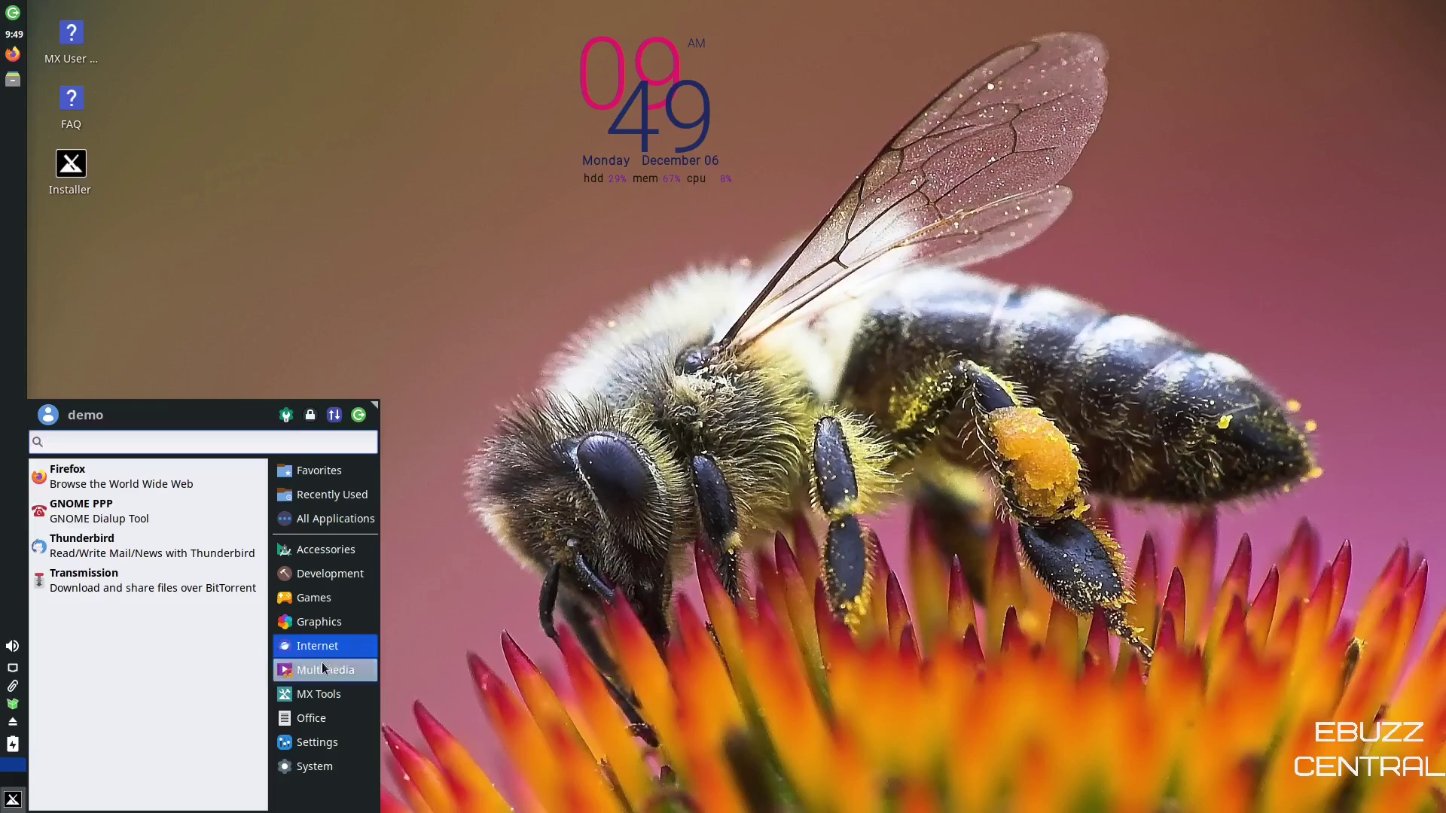
{"action": "left_click", "coordinate": [325, 673]}
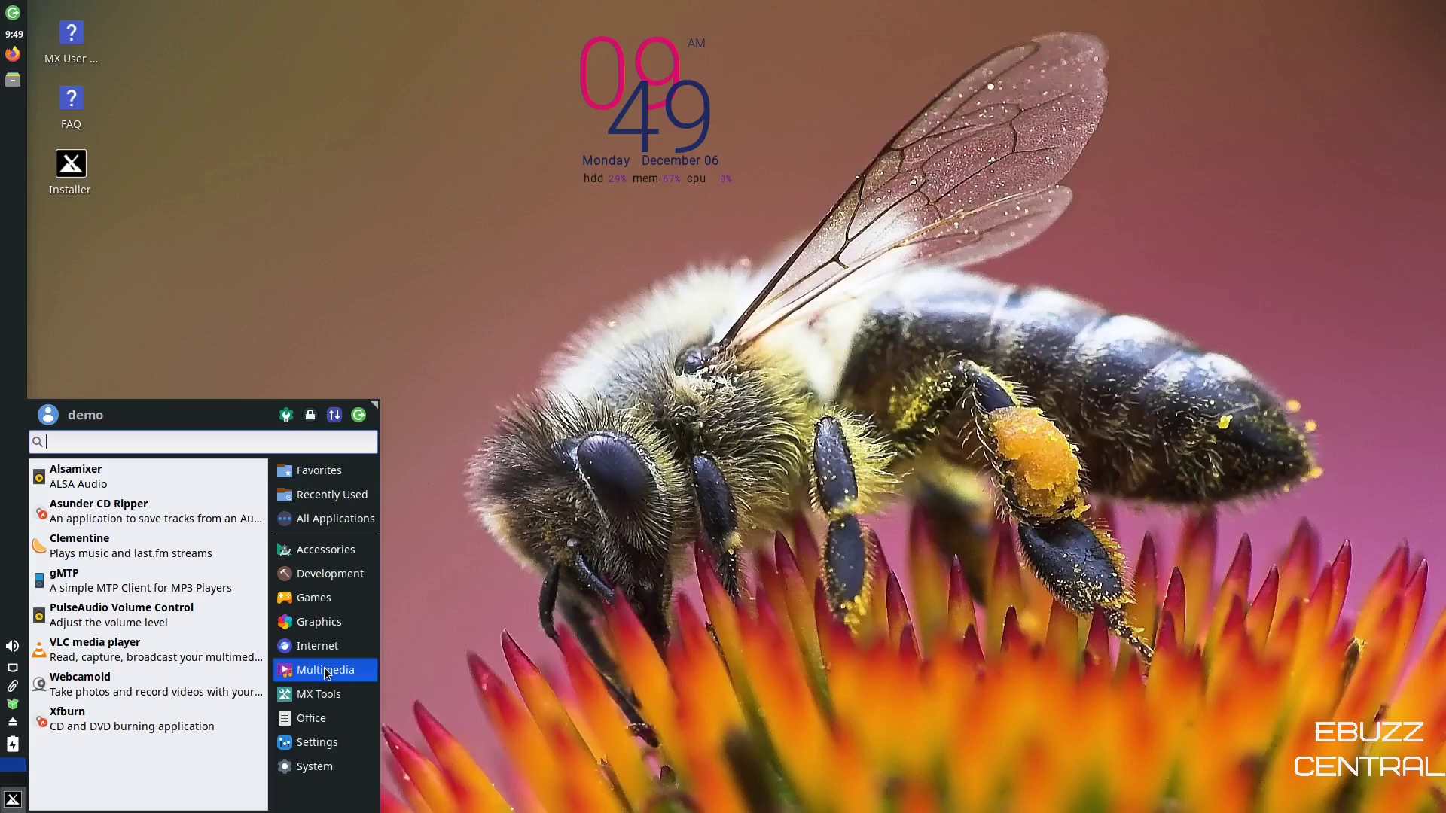
{"action": "left_click", "coordinate": [324, 693]}
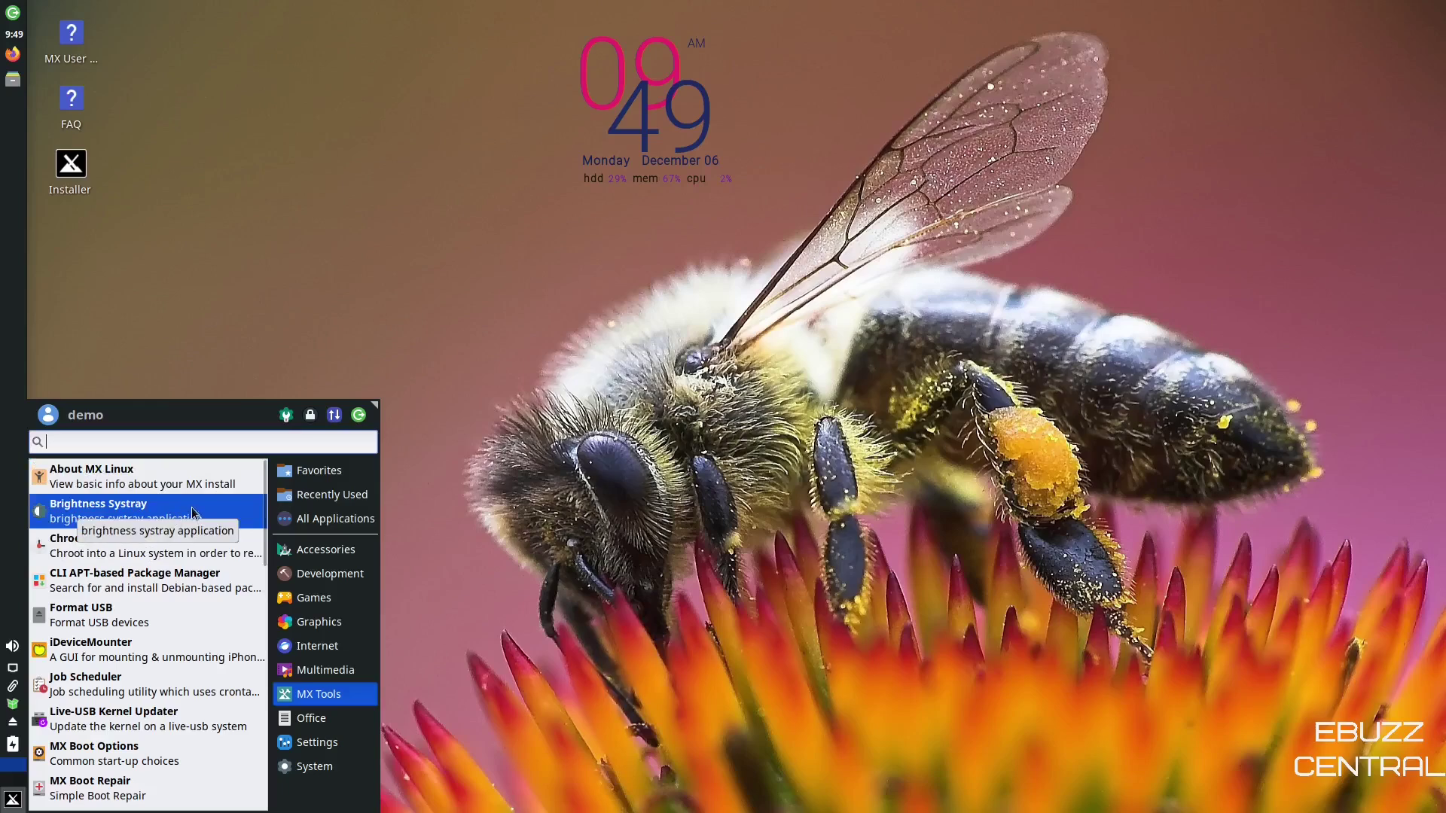
{"action": "scroll", "coordinate": [193, 514], "scroll_direction": "down", "scroll_amount": 4}
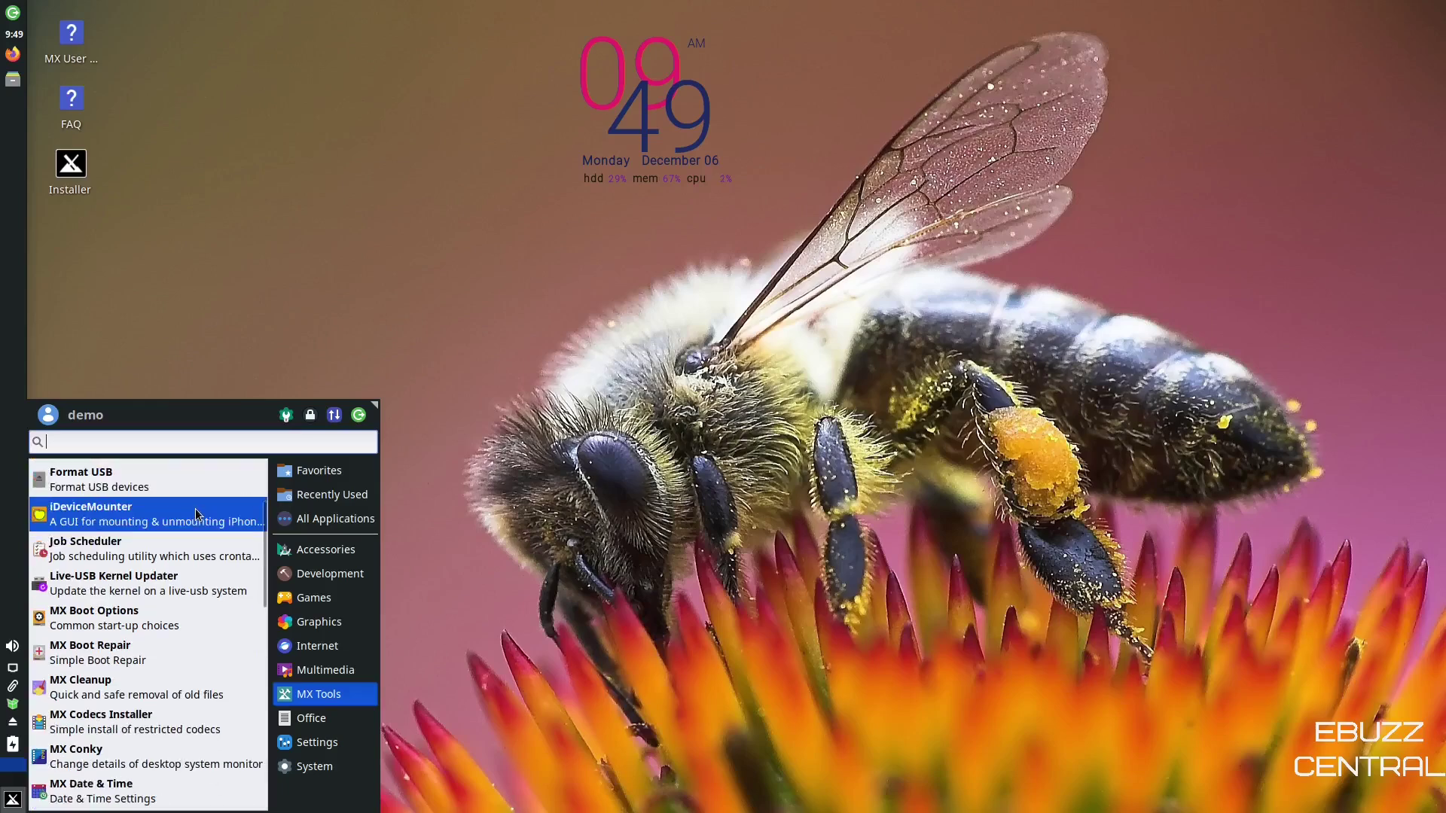
{"action": "scroll", "coordinate": [196, 514], "scroll_direction": "down", "scroll_amount": 2}
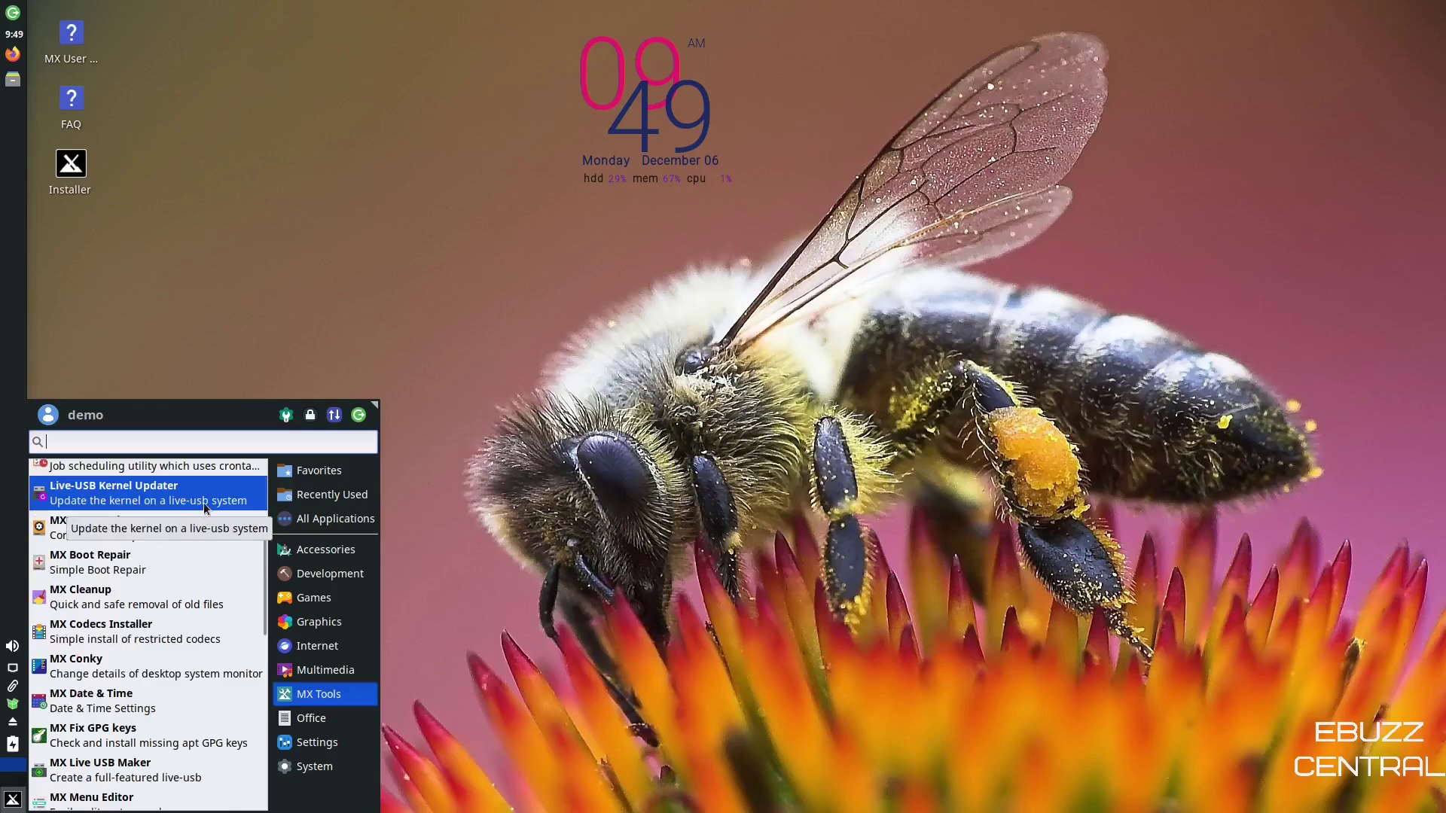
{"action": "scroll", "coordinate": [205, 502], "scroll_direction": "down", "scroll_amount": 4}
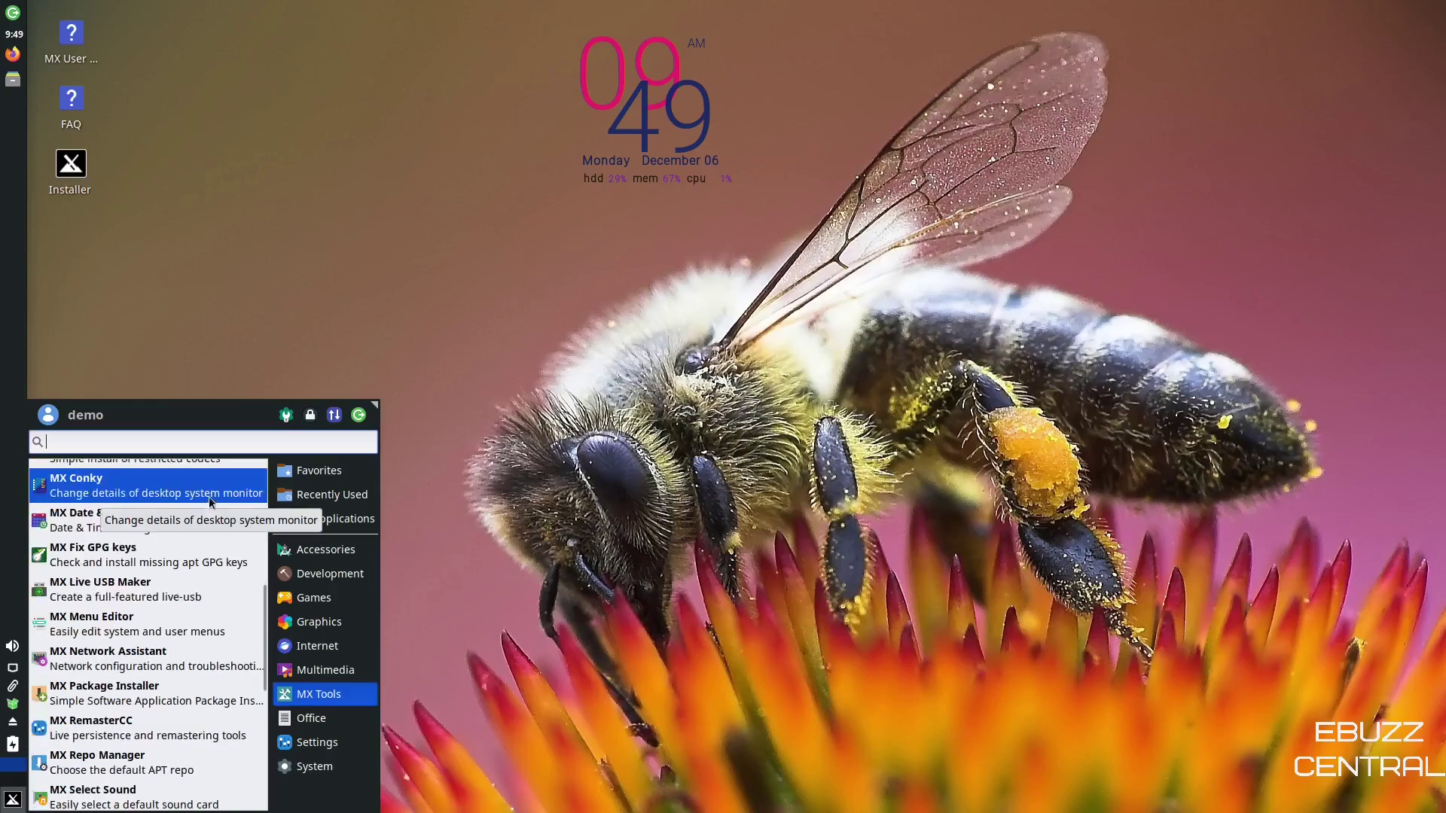
{"action": "left_click", "coordinate": [150, 699]}
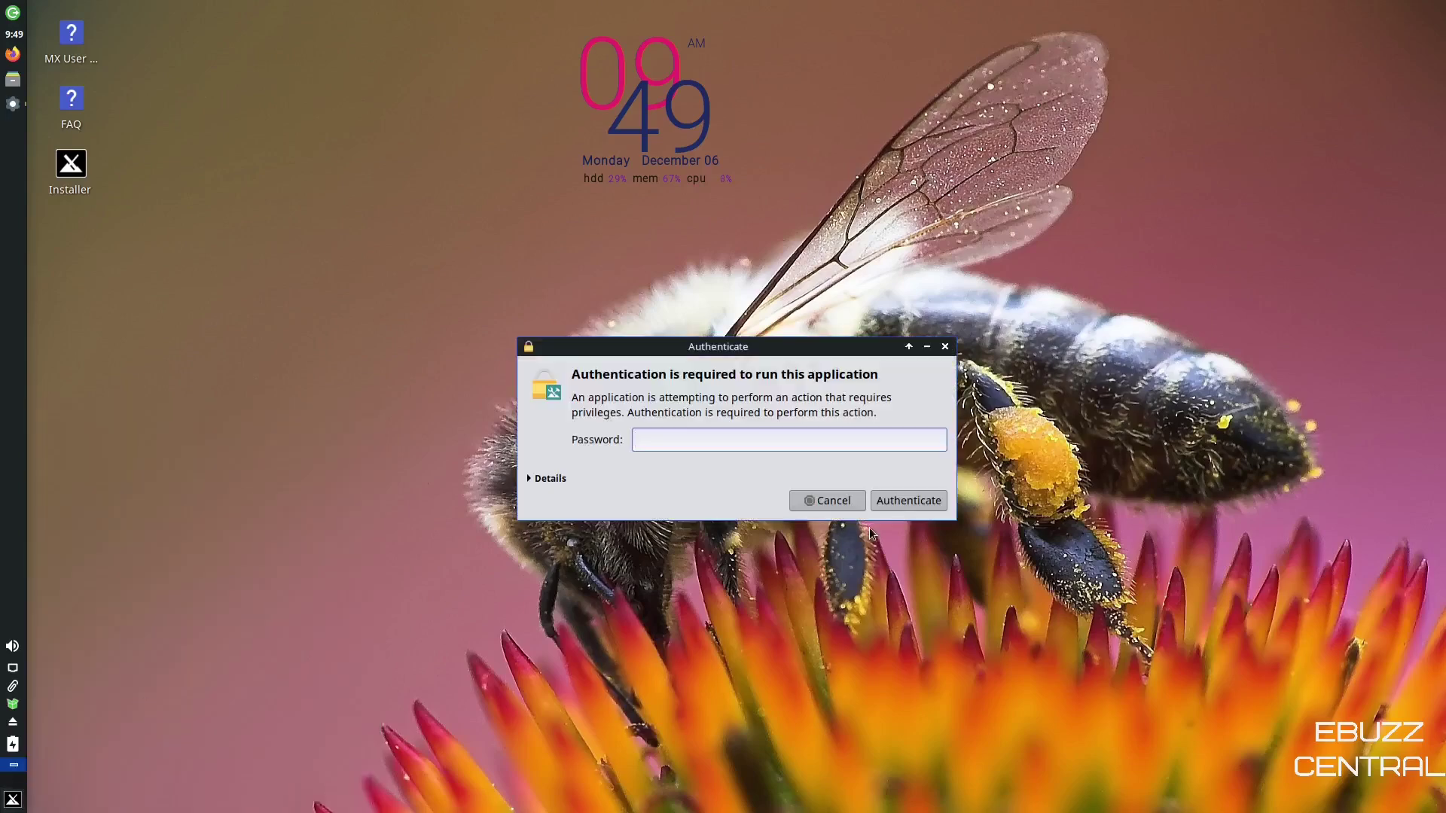
Step: Authenticate and close MX Package Installer, then launch Synaptic via a 'software' menu search
{"action": "left_click", "coordinate": [892, 501]}
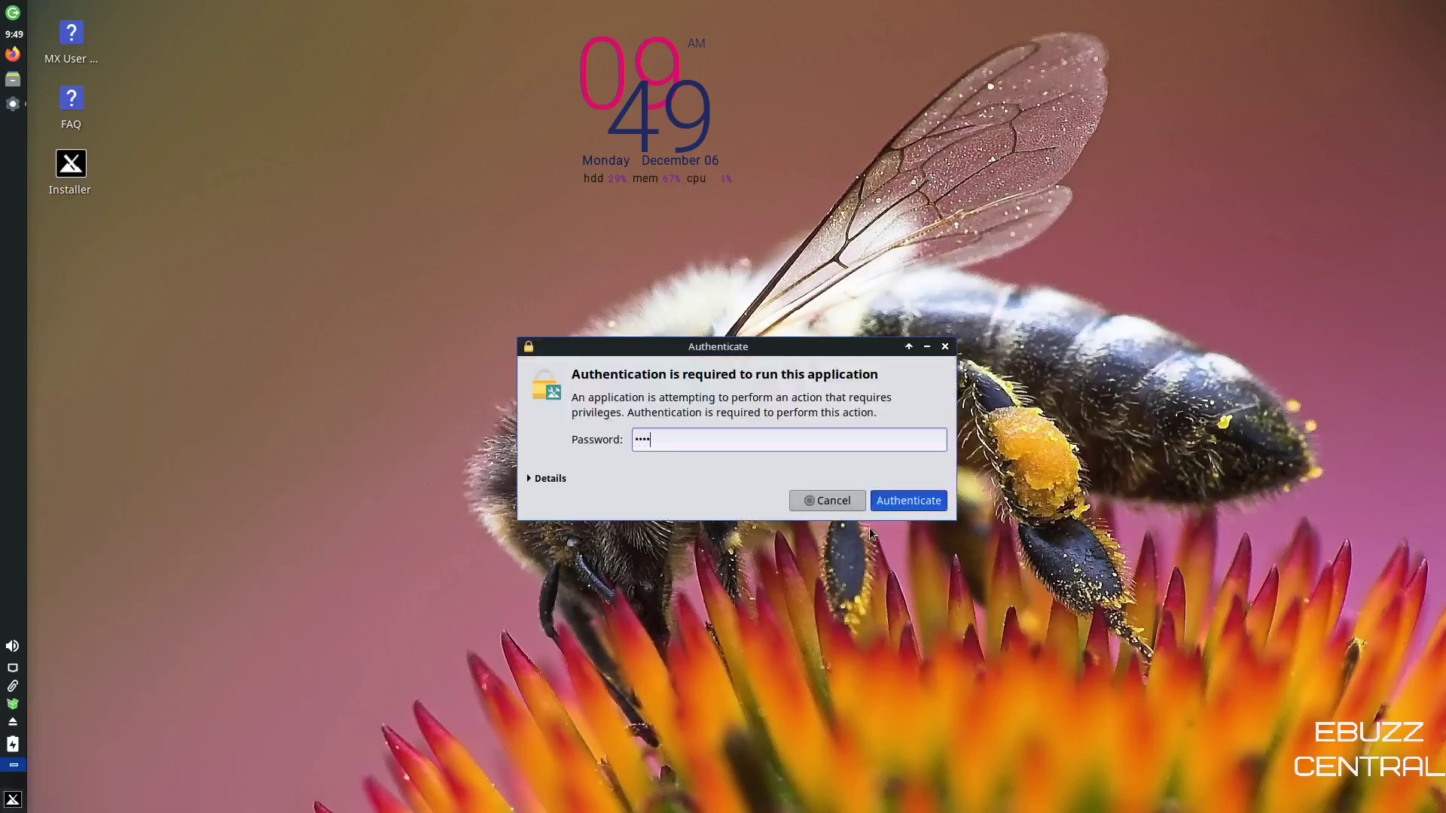
{"action": "left_click", "coordinate": [1438, 11]}
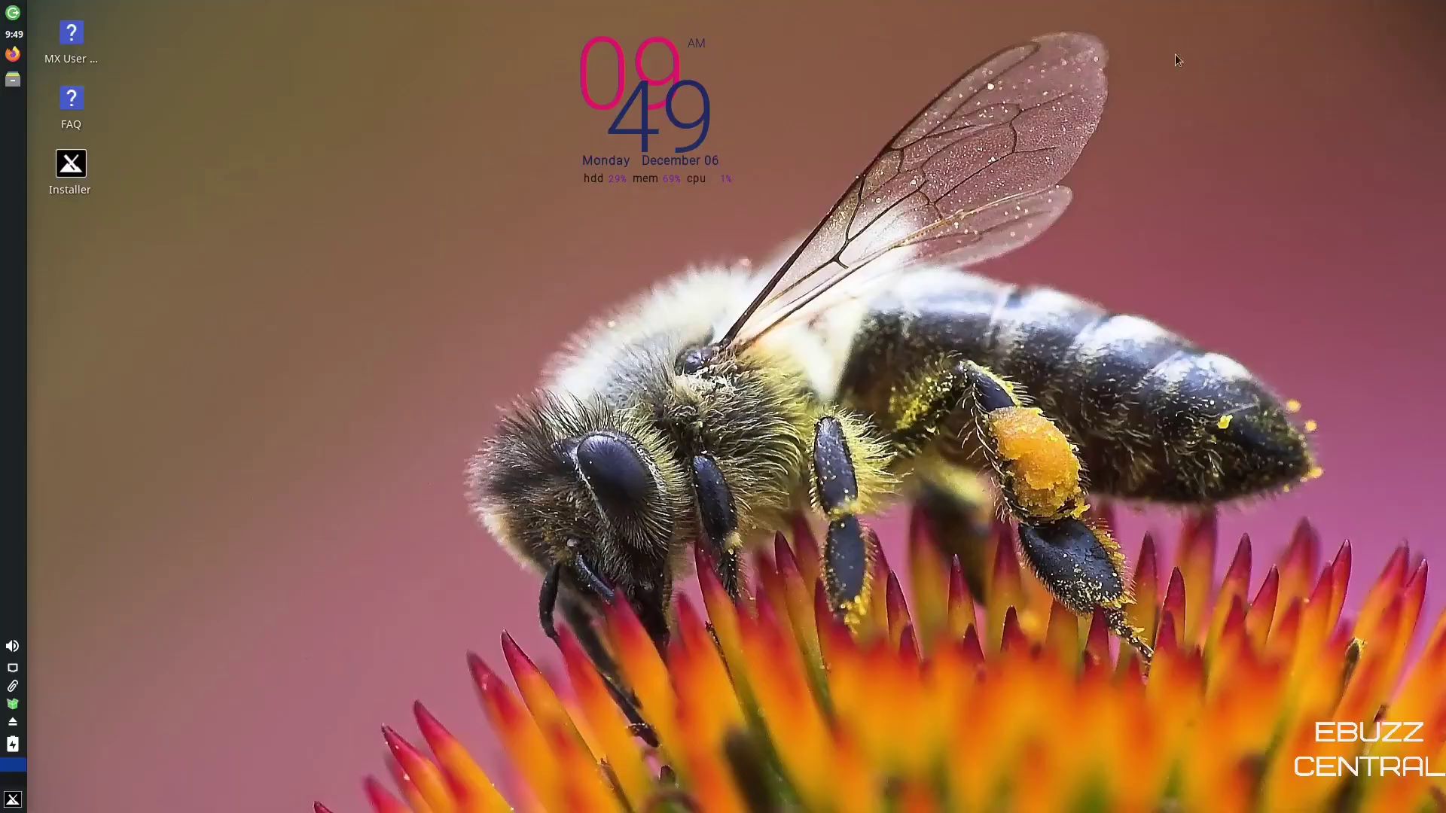
{"action": "left_click", "coordinate": [13, 799]}
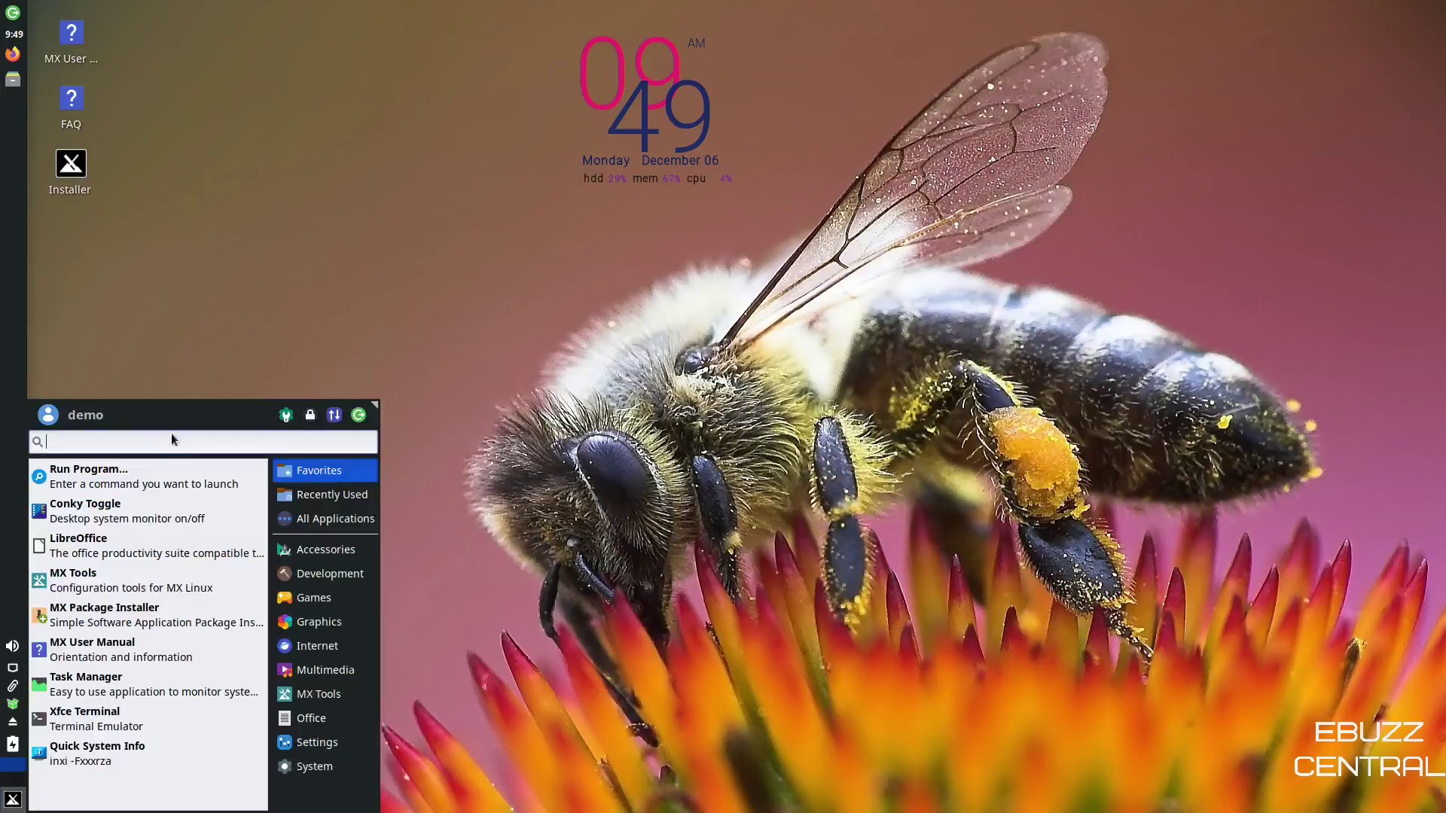
{"action": "type", "text": "software"}
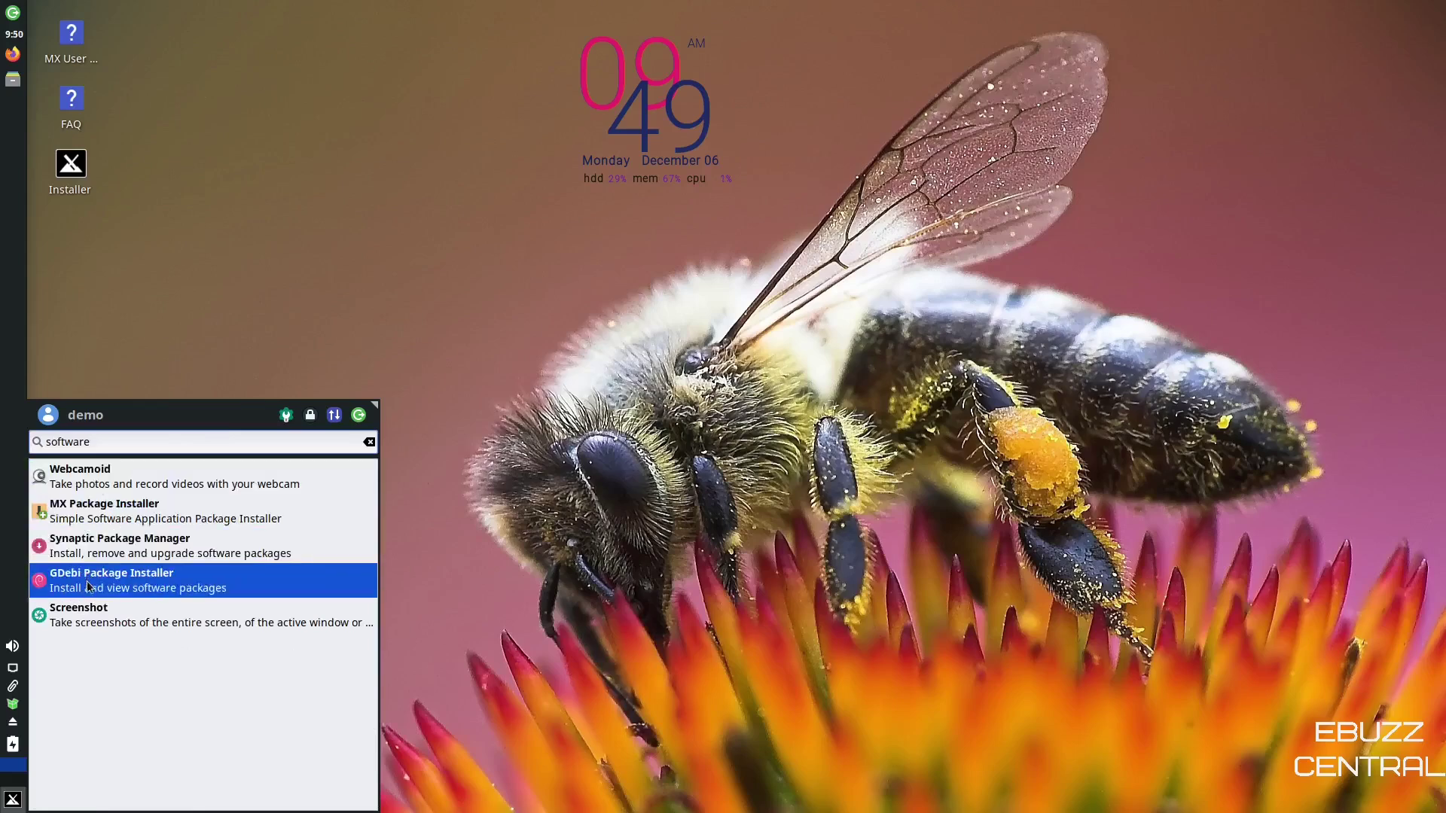
{"action": "left_click", "coordinate": [88, 558]}
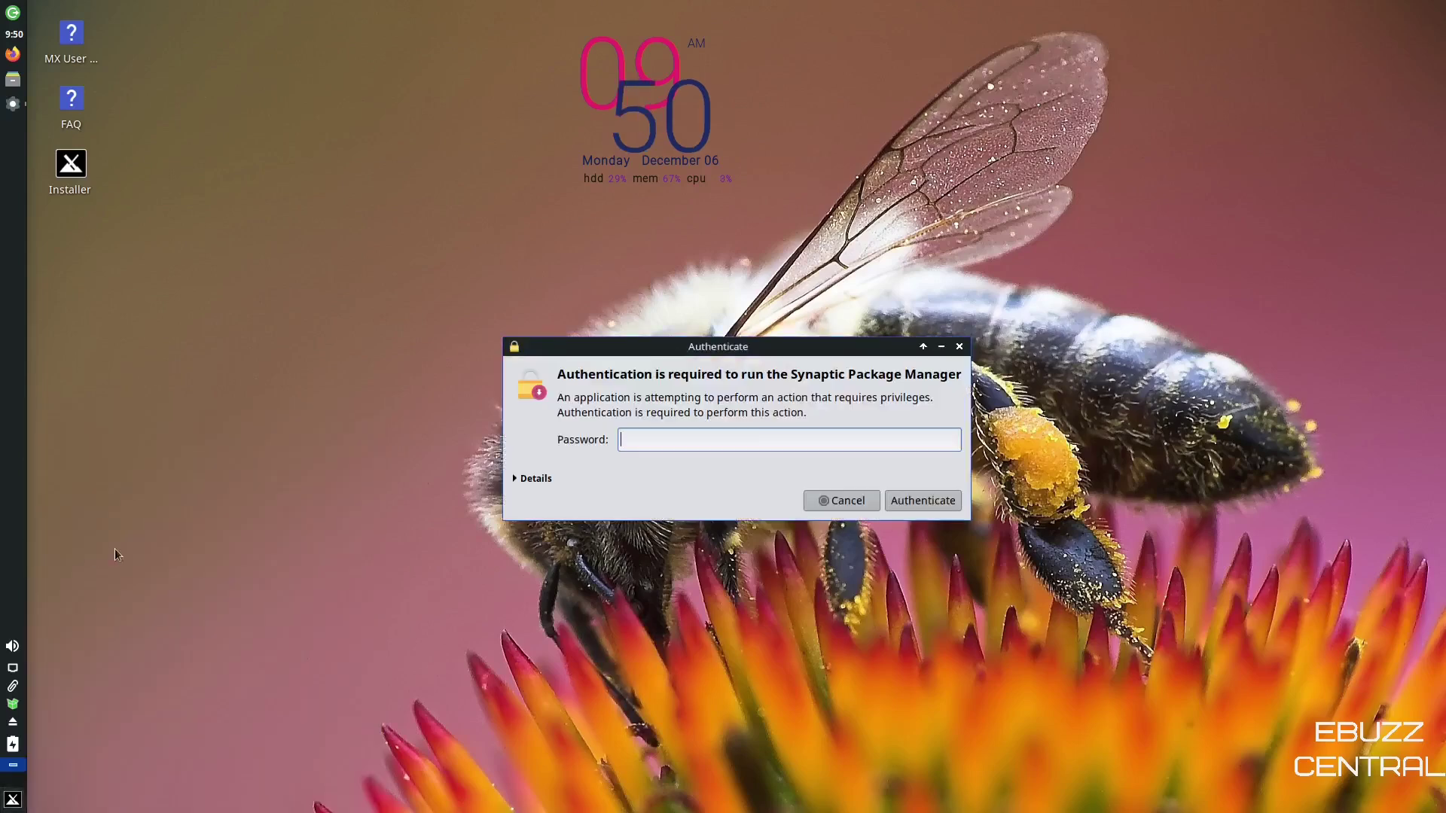
Step: Authenticate Synaptic, scroll its Sections list, and bring up the Find dialog
{"action": "key", "text": "Return"}
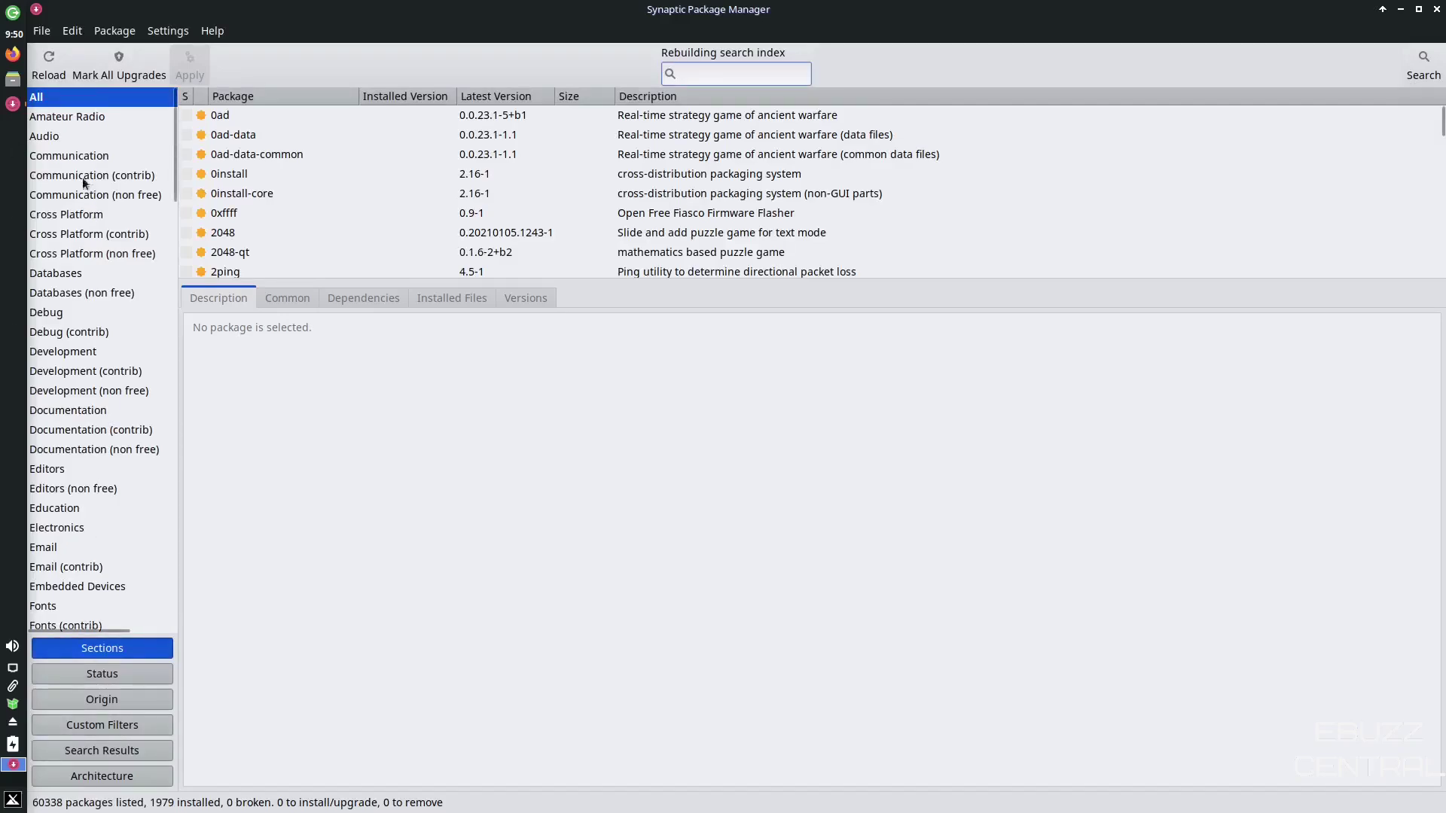
{"action": "scroll", "coordinate": [134, 199], "scroll_direction": "down", "scroll_amount": 20}
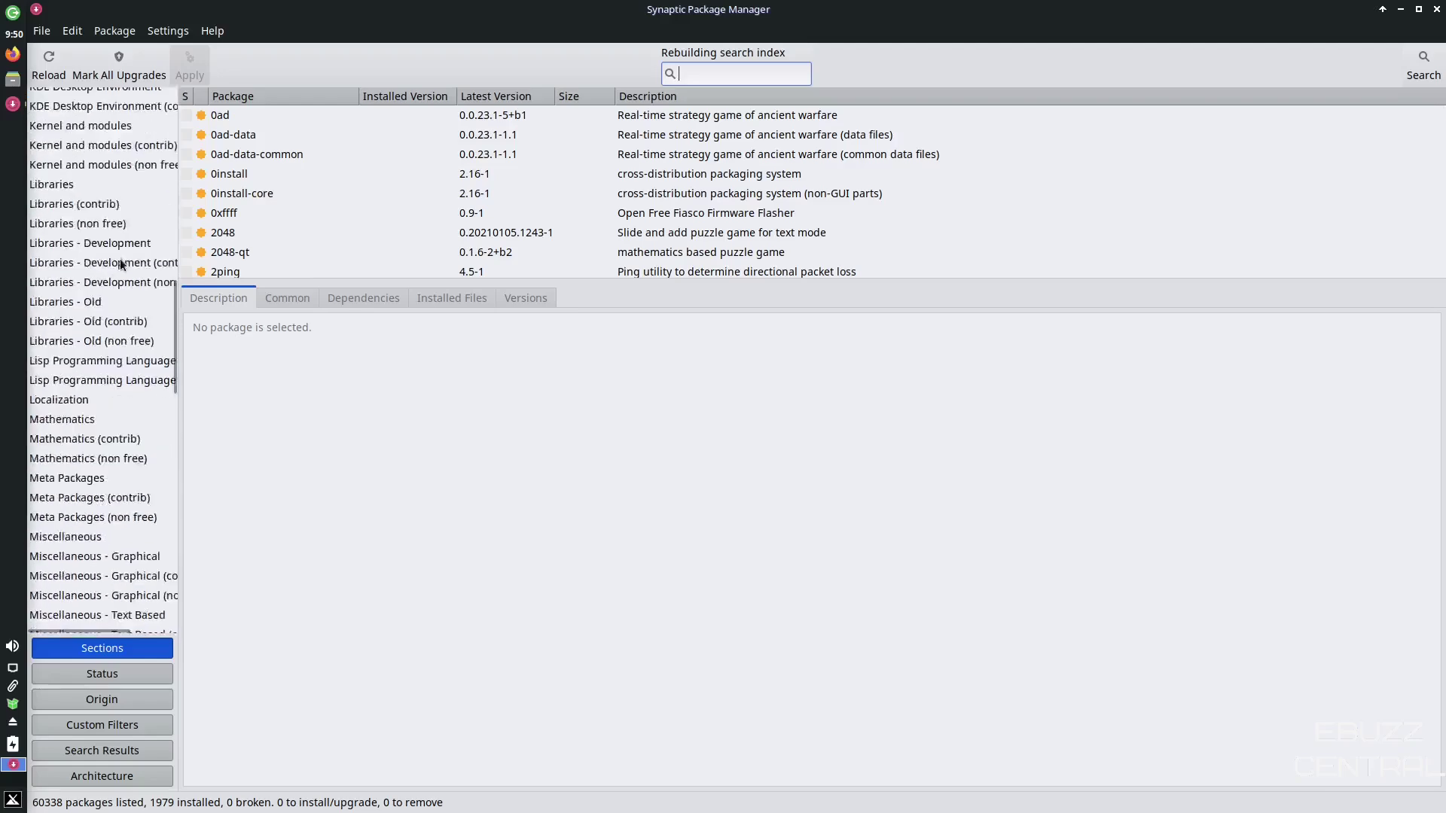
{"action": "scroll", "coordinate": [97, 267], "scroll_direction": "up", "scroll_amount": 20}
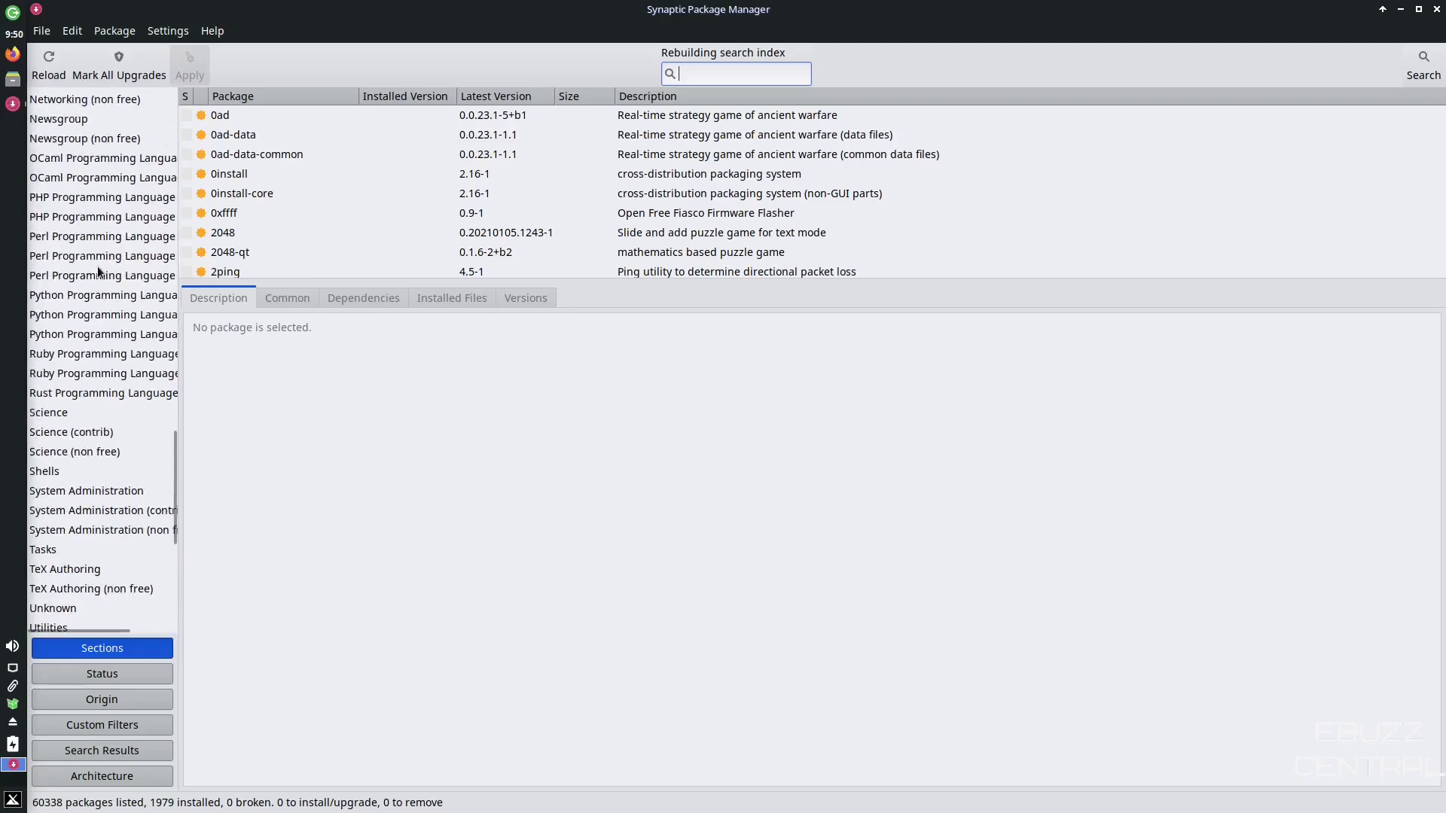
{"action": "scroll", "coordinate": [79, 264], "scroll_direction": "up", "scroll_amount": 15}
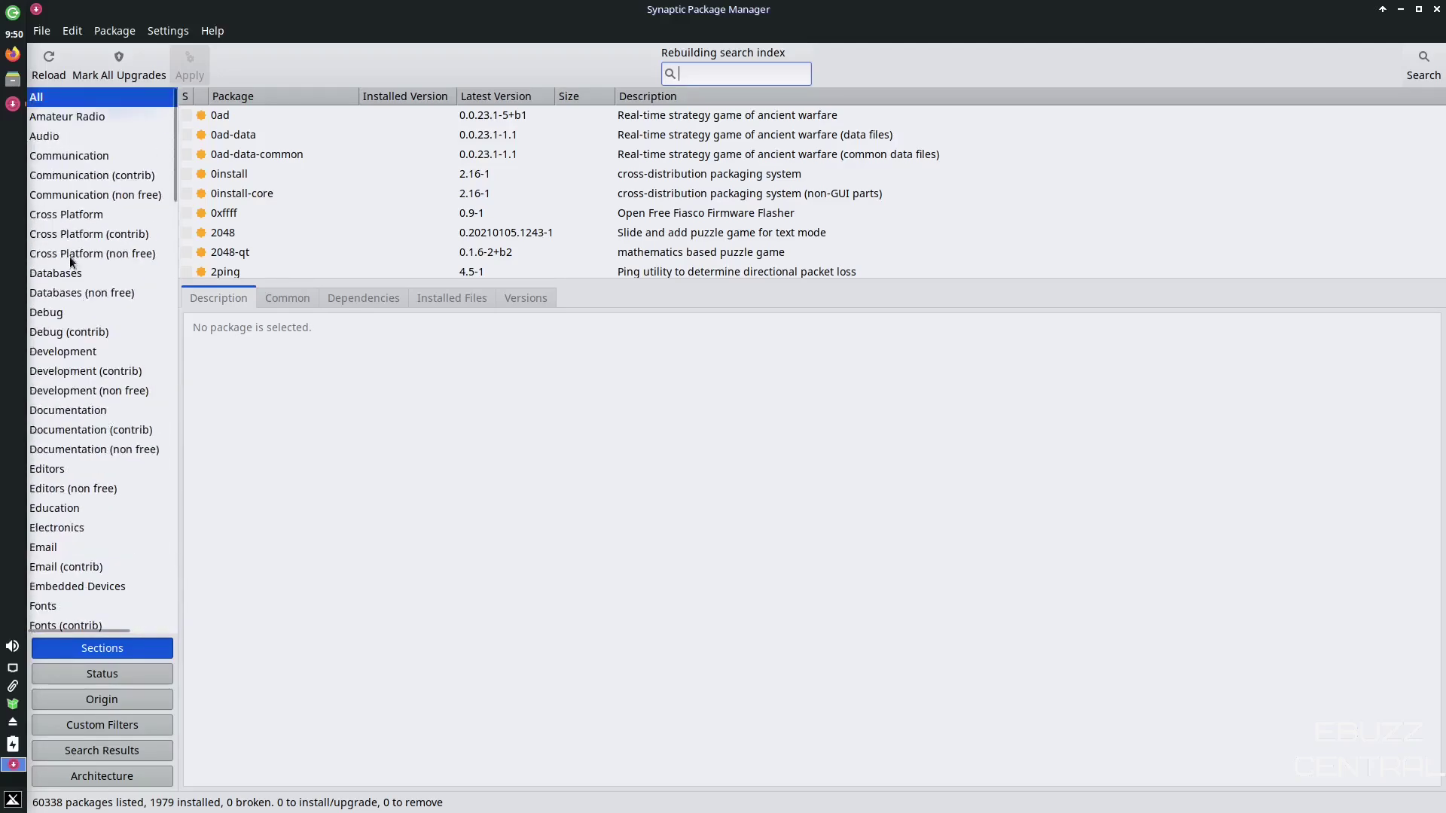
{"action": "left_click", "coordinate": [1423, 60]}
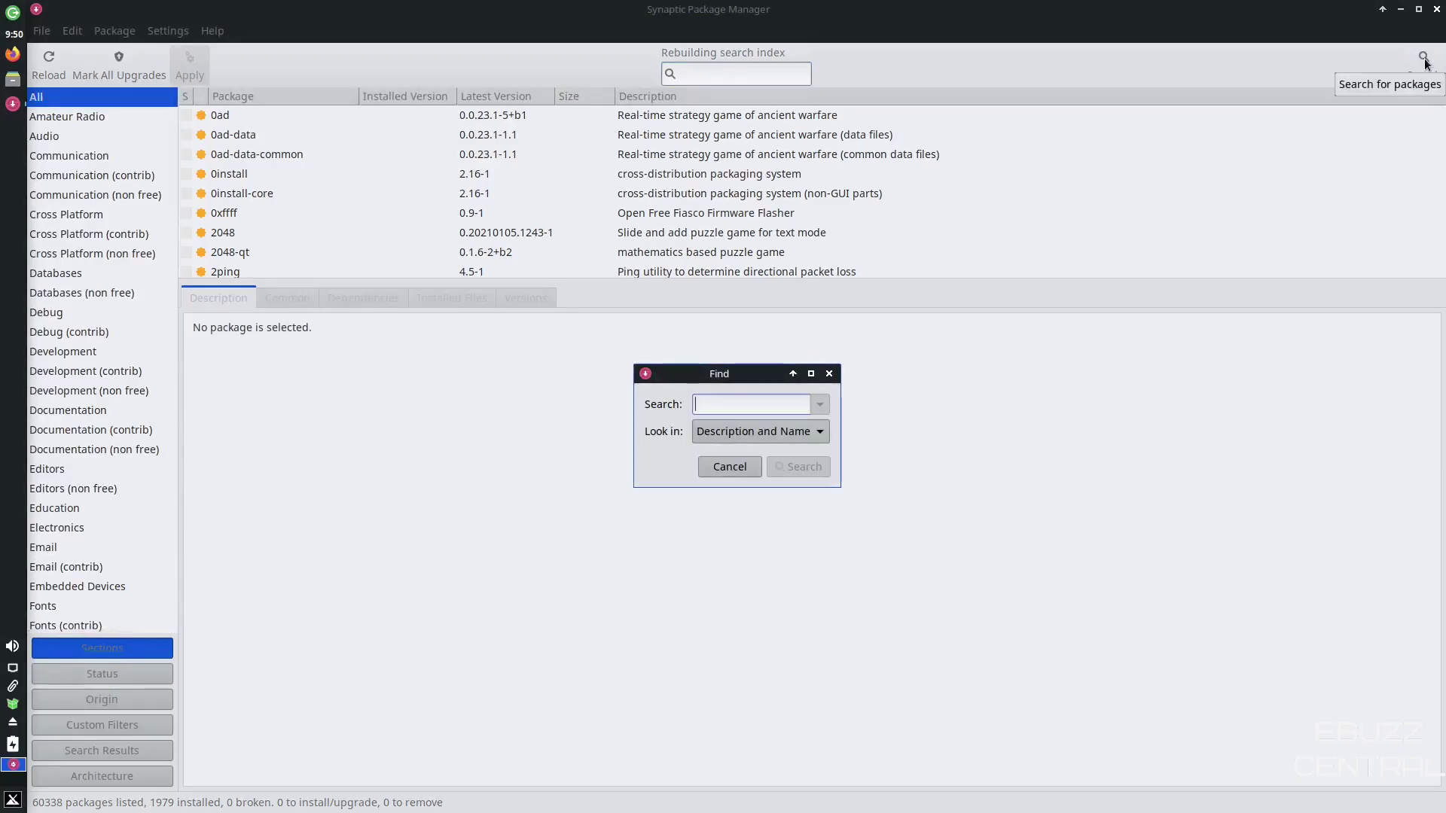
Step: Search for obs-studio and mark it with dependencies for installation (16 packages, 18.2 MB)
{"action": "type", "text": "obs-st"}
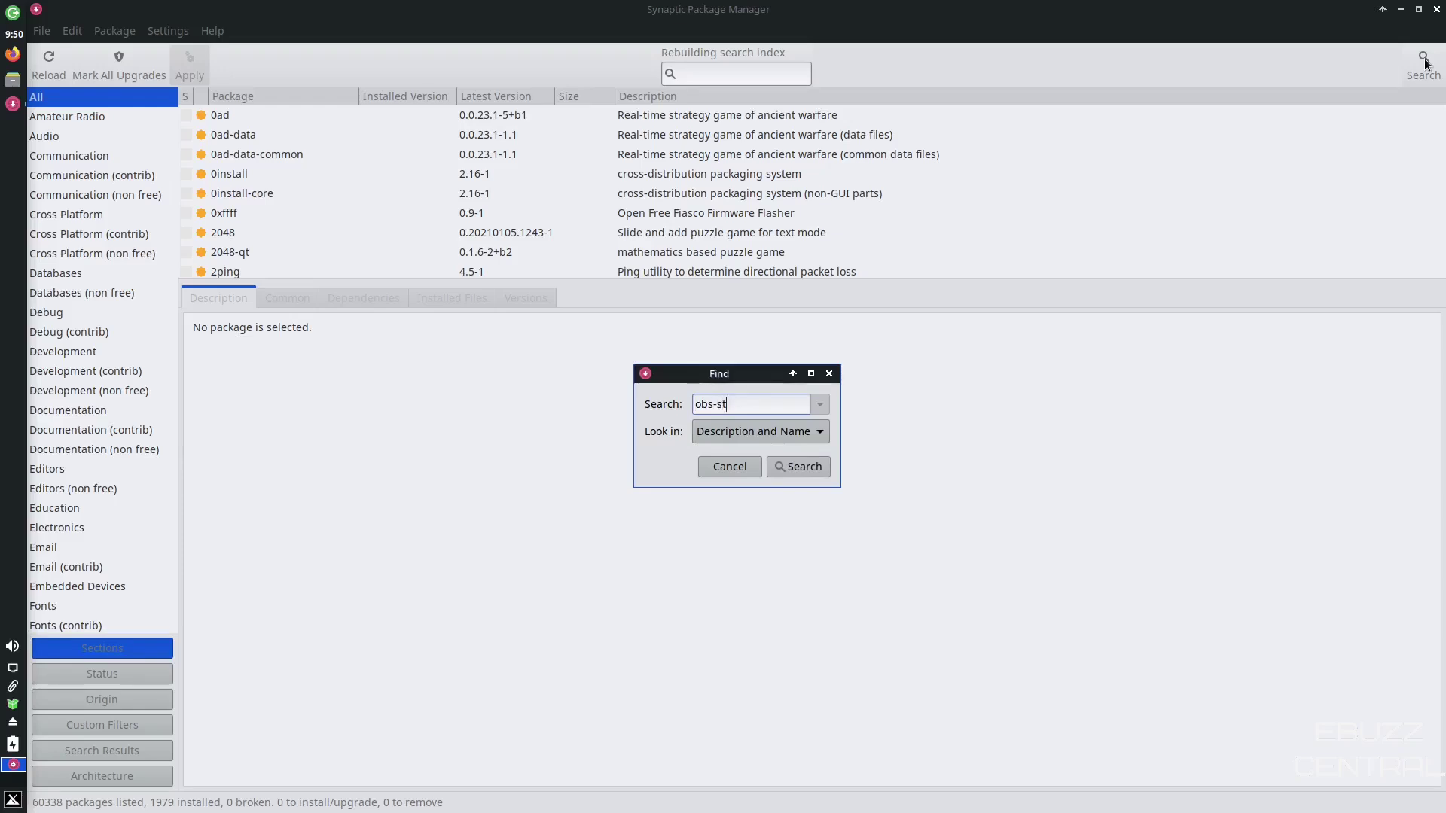
{"action": "type", "text": "udio"}
{"action": "key", "text": "Return"}
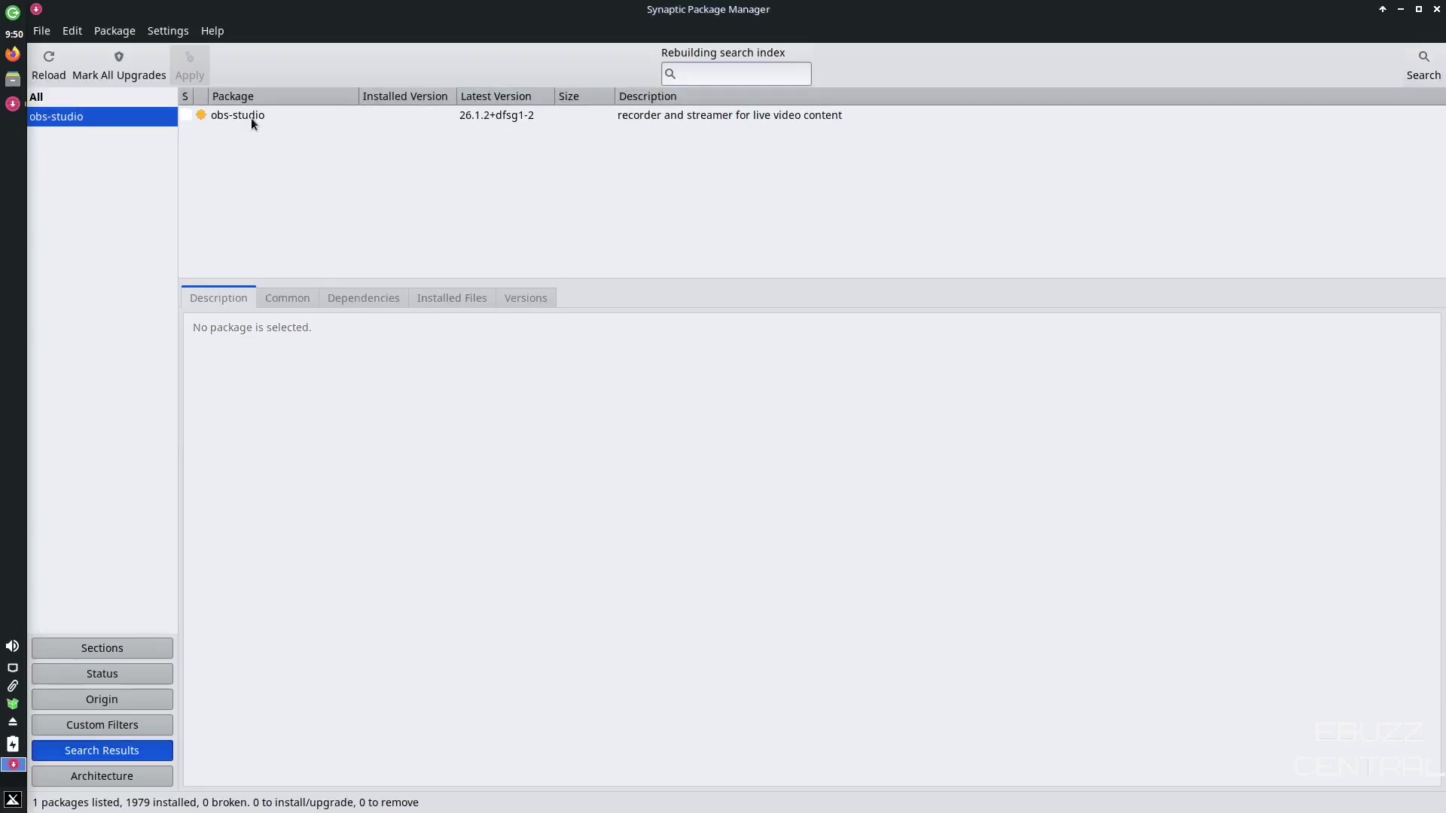
{"action": "left_click", "coordinate": [186, 115]}
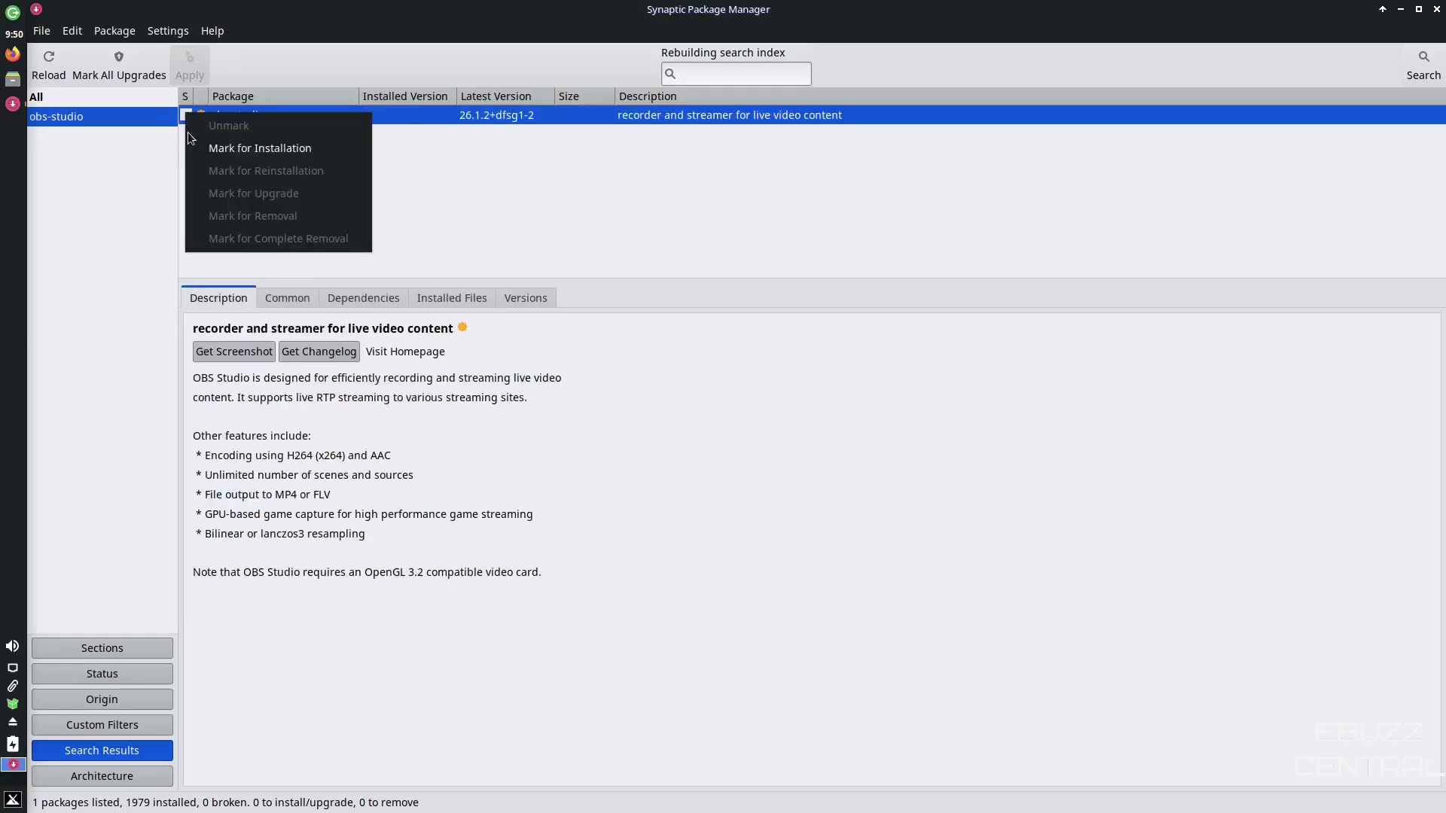
{"action": "left_click", "coordinate": [238, 148]}
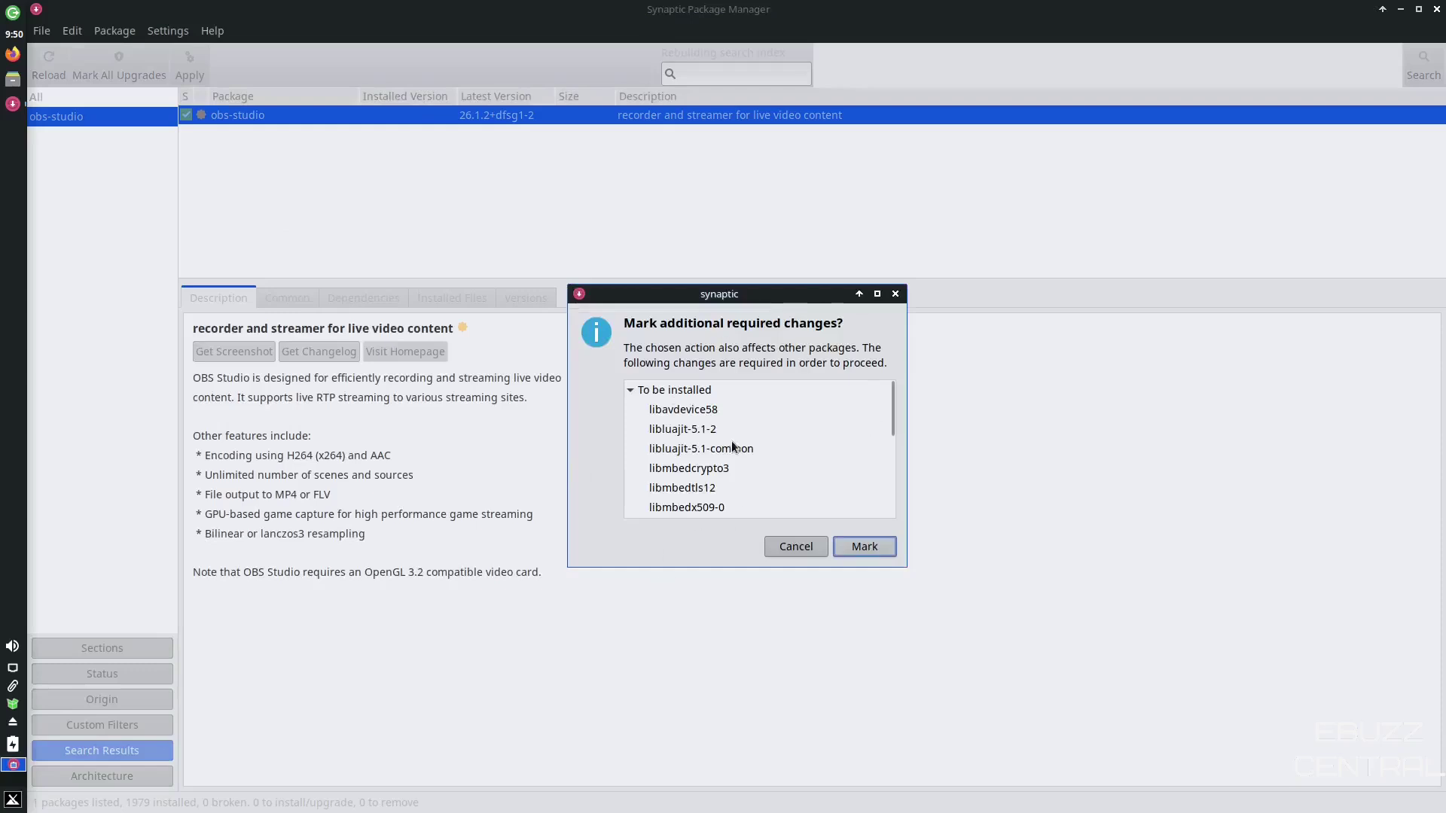
{"action": "scroll", "coordinate": [725, 426], "scroll_direction": "down", "scroll_amount": 5}
{"action": "scroll", "coordinate": [724, 426], "scroll_direction": "up", "scroll_amount": 5}
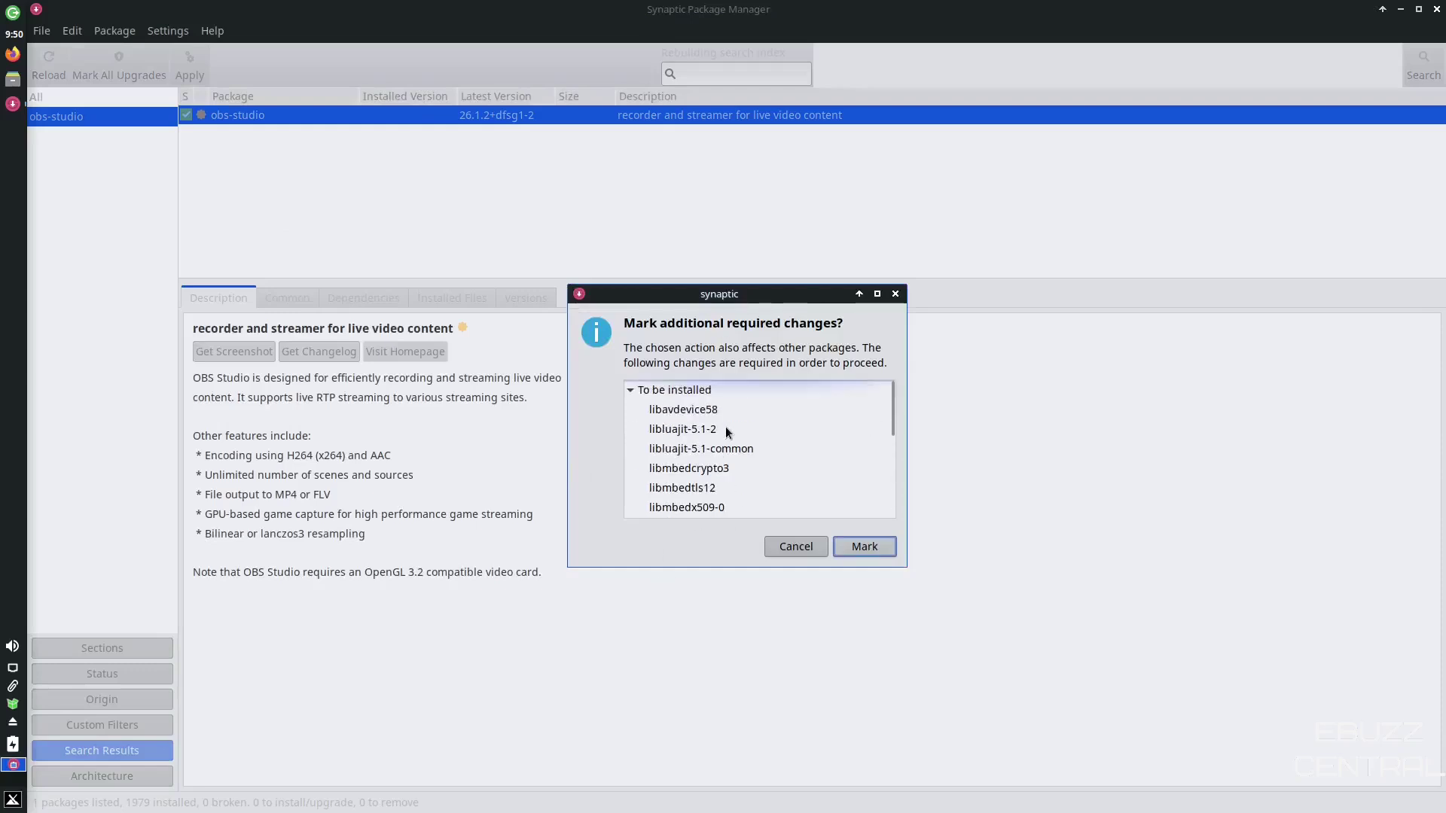
{"action": "left_click", "coordinate": [866, 549]}
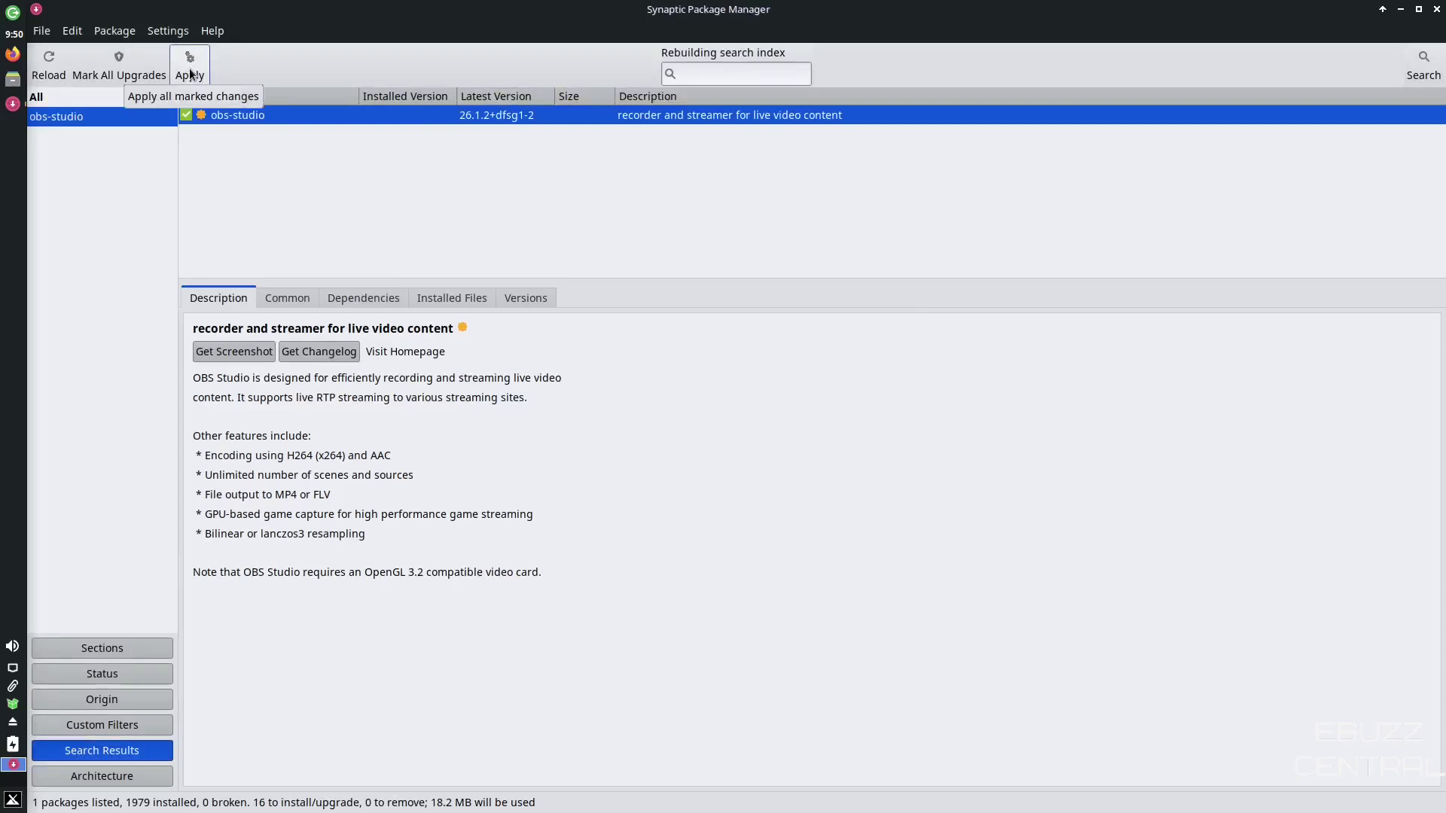
Step: Search for kdenlive and mark it with dependencies, totalling 183 packages and 315 MB
{"action": "left_click", "coordinate": [1423, 64]}
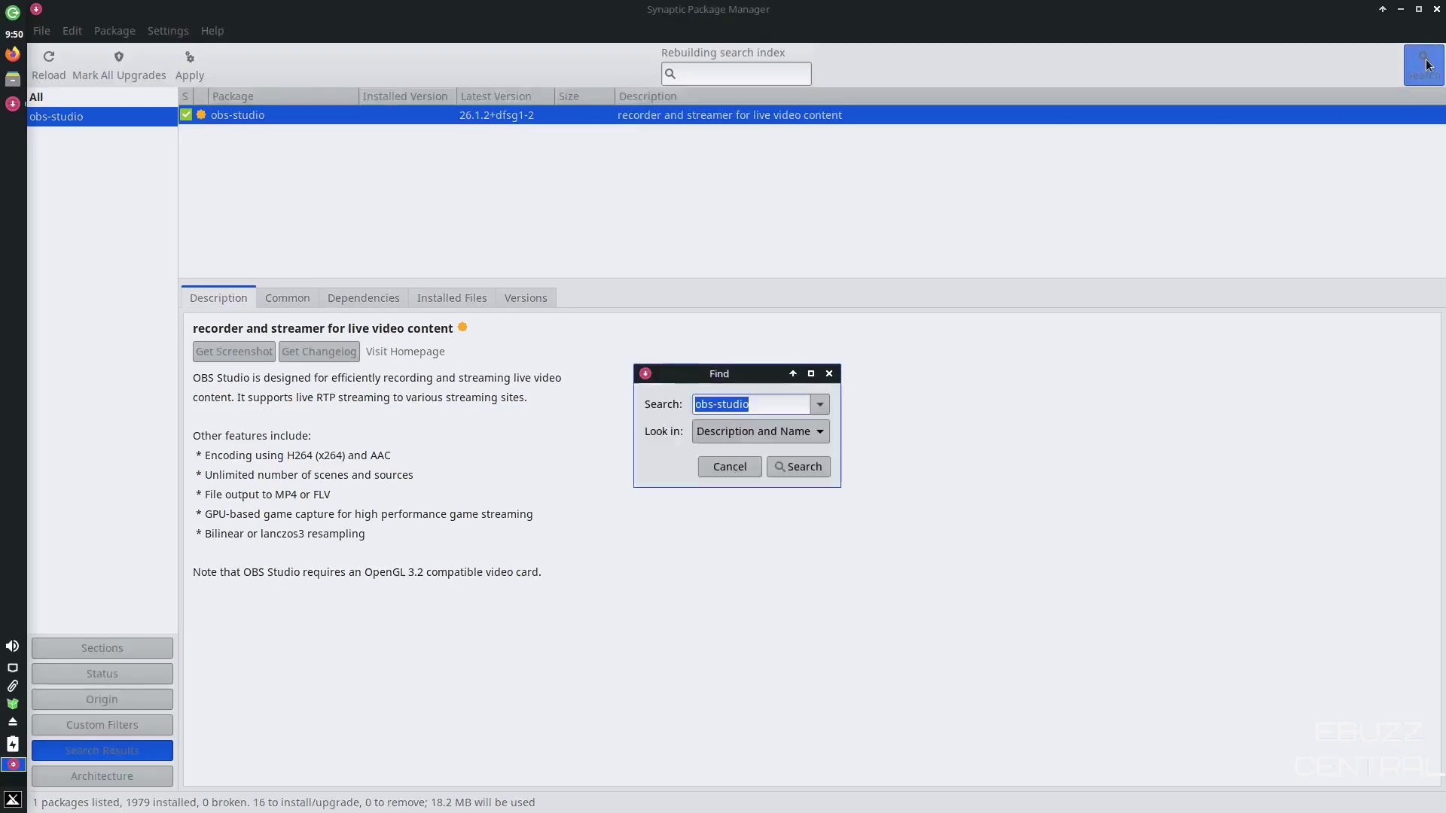
{"action": "type", "text": "kden"}
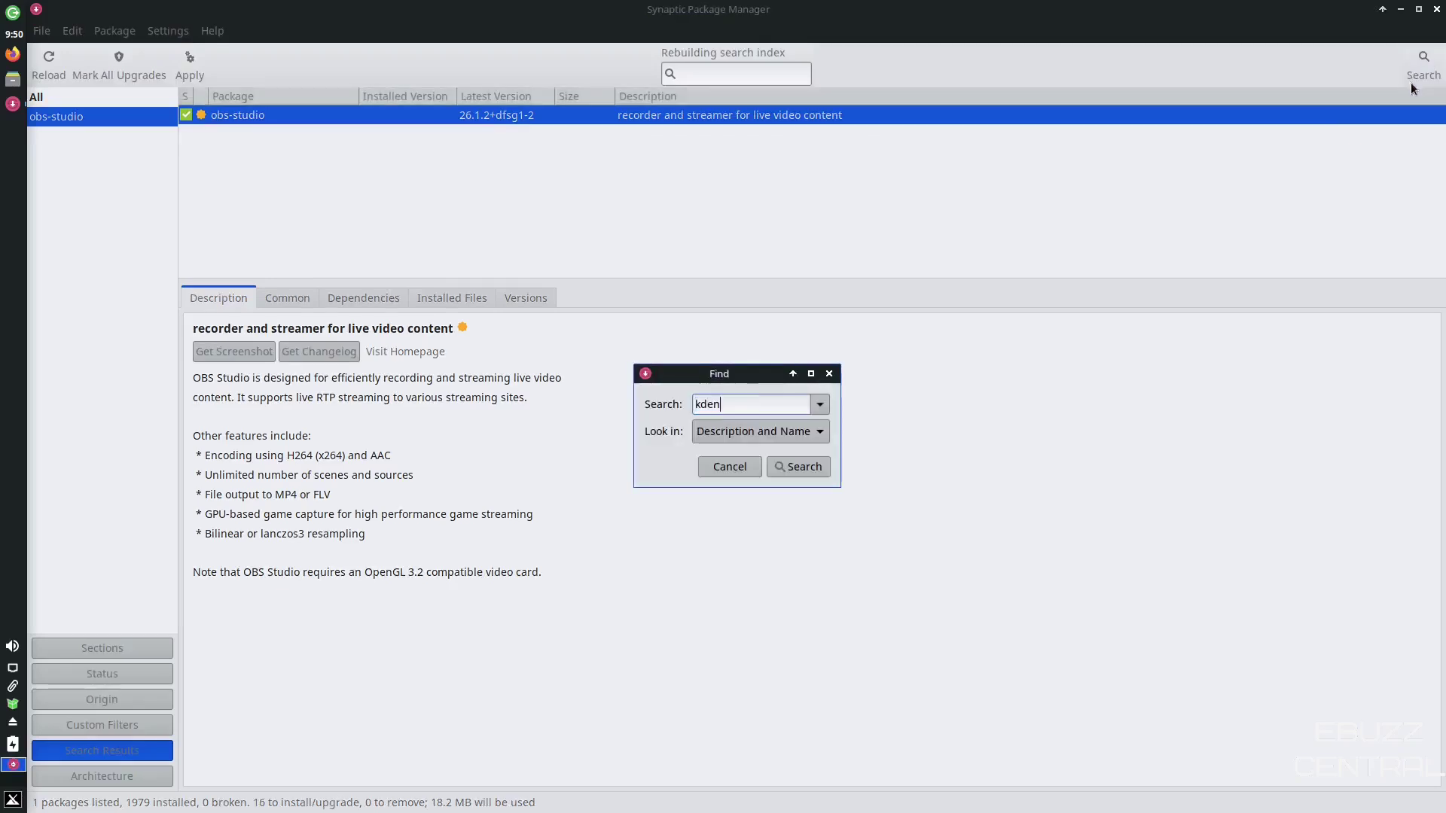
{"action": "type", "text": "live"}
{"action": "key", "text": "Return"}
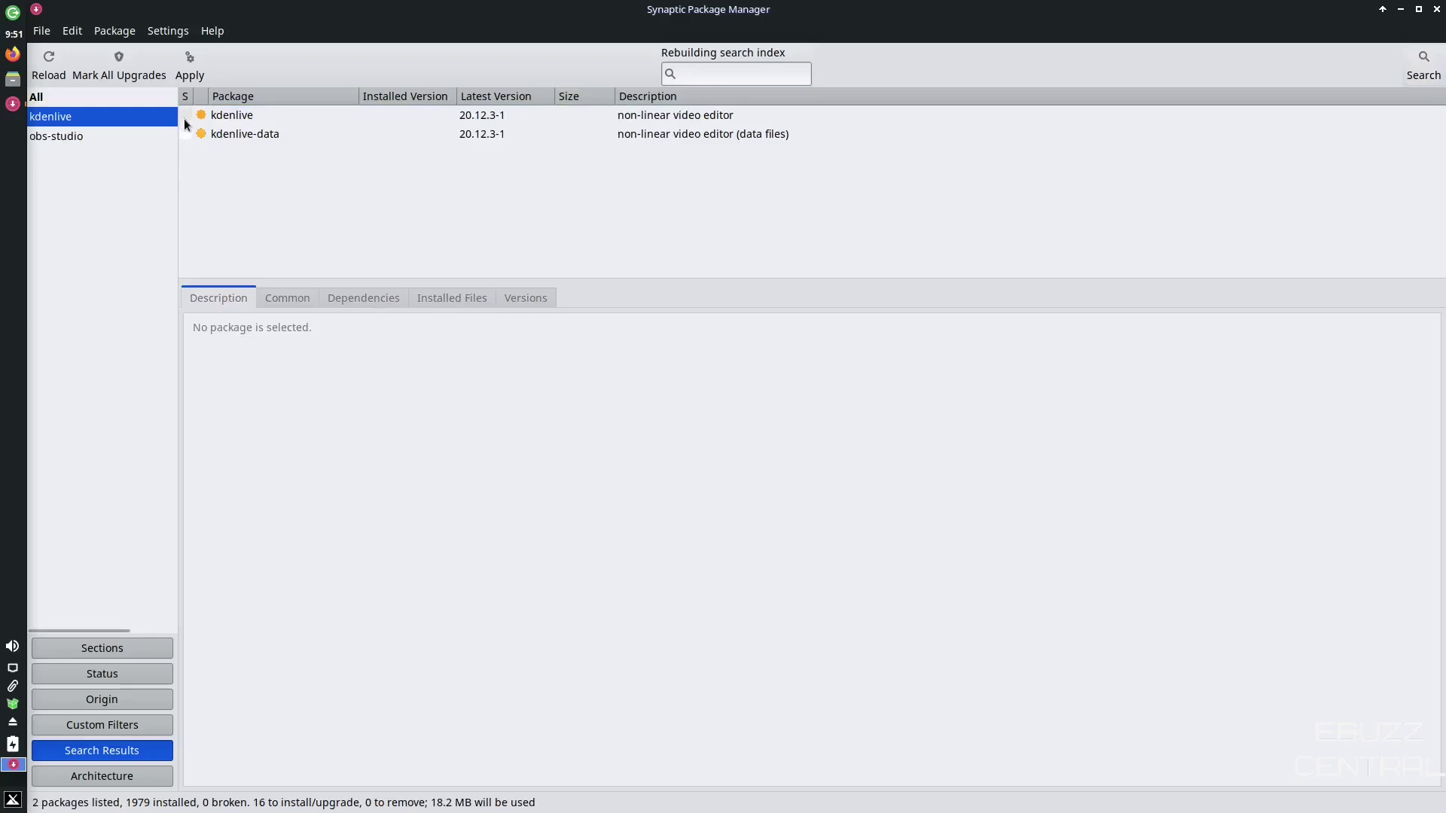
{"action": "left_click", "coordinate": [186, 114]}
{"action": "left_click", "coordinate": [211, 151]}
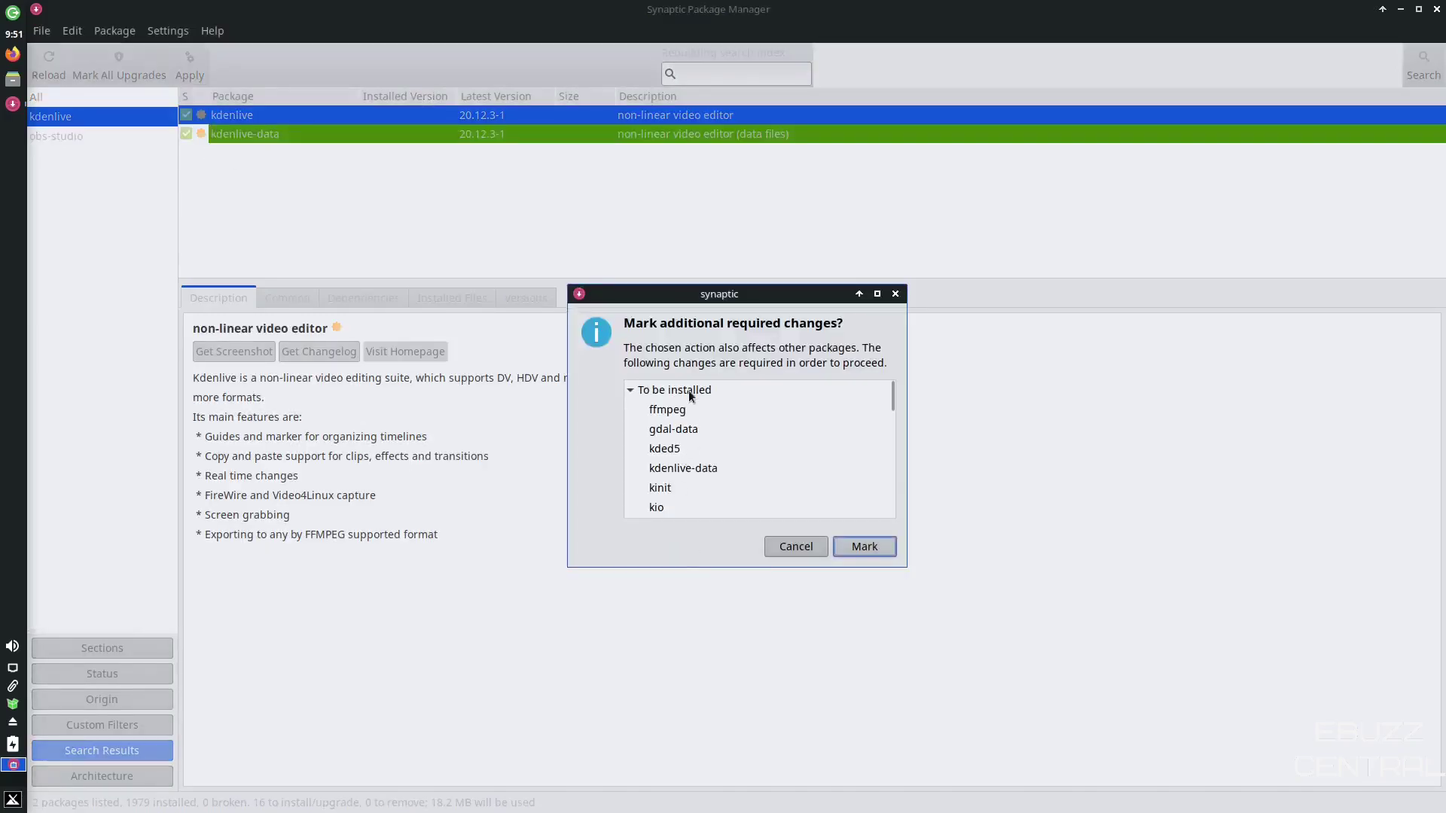
{"action": "left_click", "coordinate": [881, 548]}
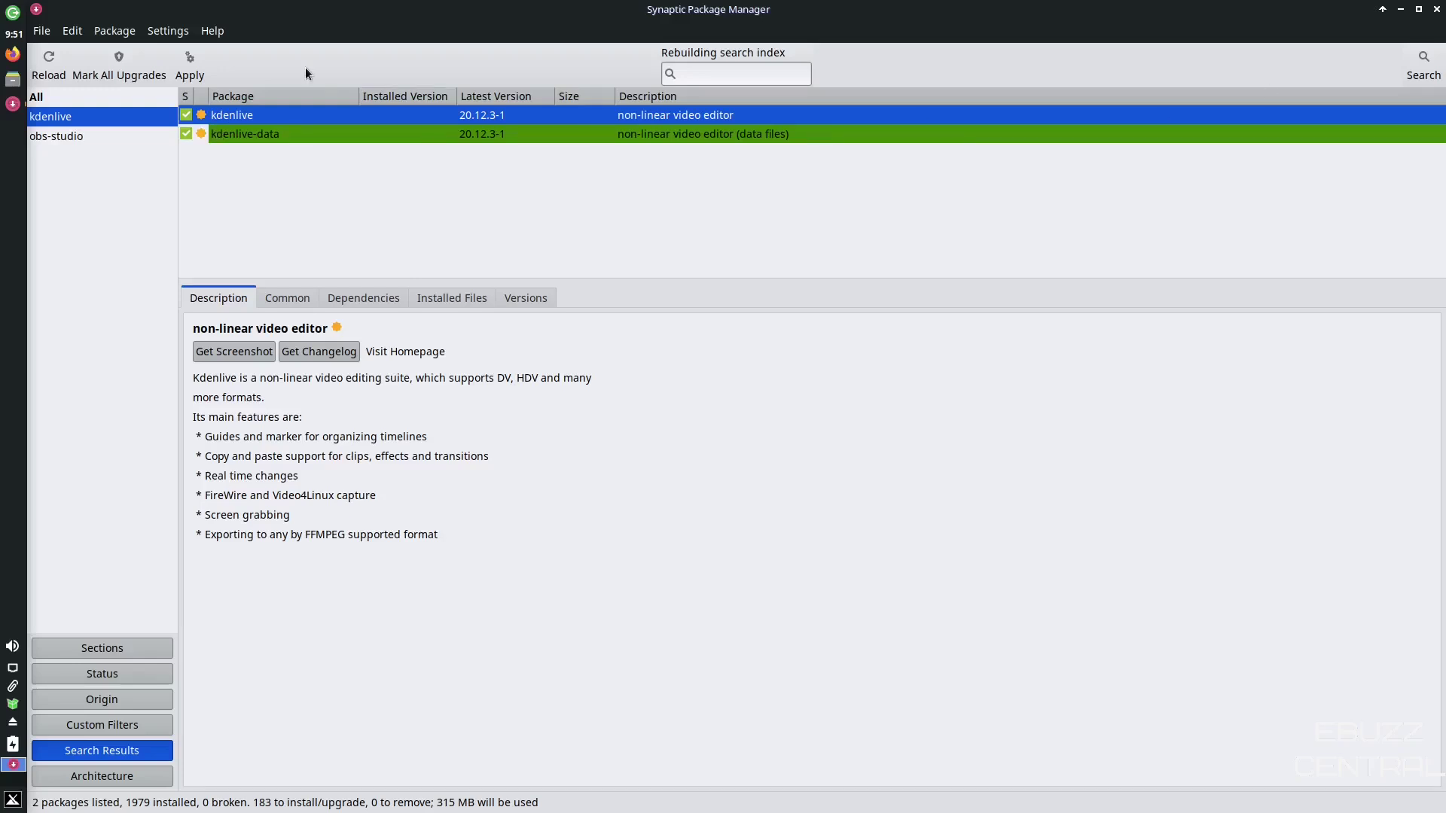
Step: Quit Synaptic discarding changes, then launch GDebi Package Installer via a 'softwa' search with admin password
{"action": "left_click", "coordinate": [1439, 9]}
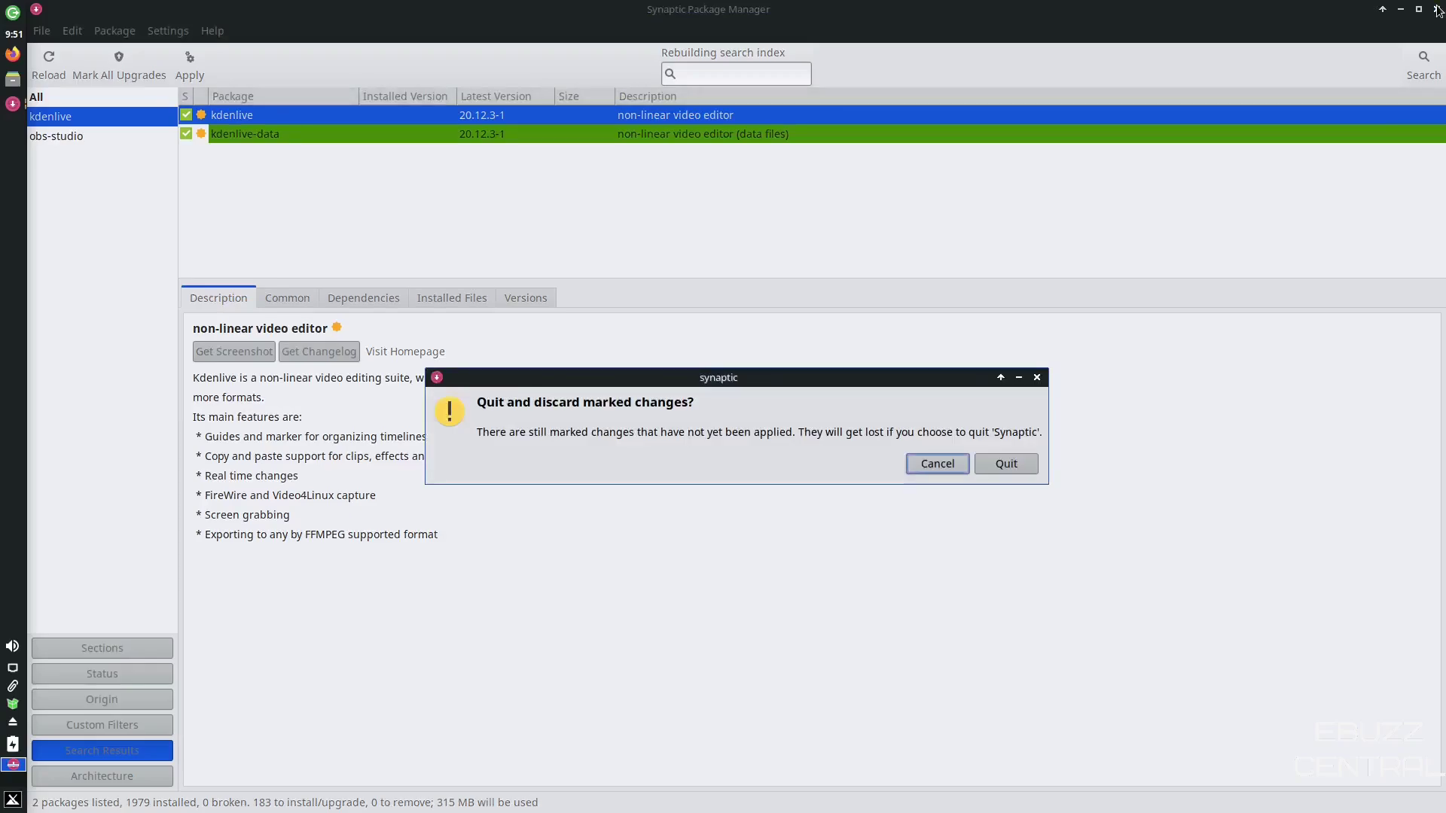
{"action": "left_click", "coordinate": [1006, 464]}
{"action": "left_click", "coordinate": [12, 799]}
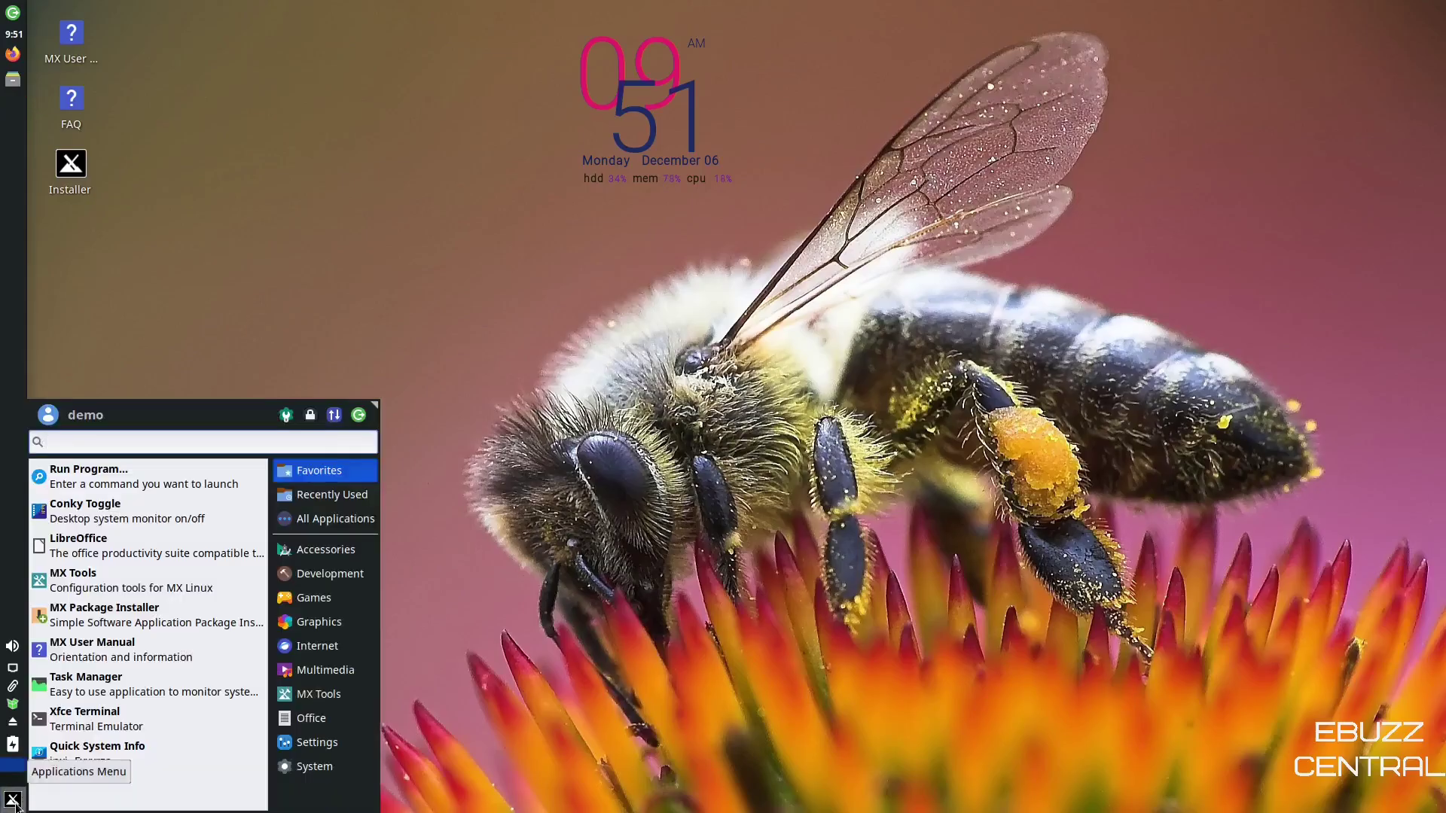
{"action": "type", "text": "software"}
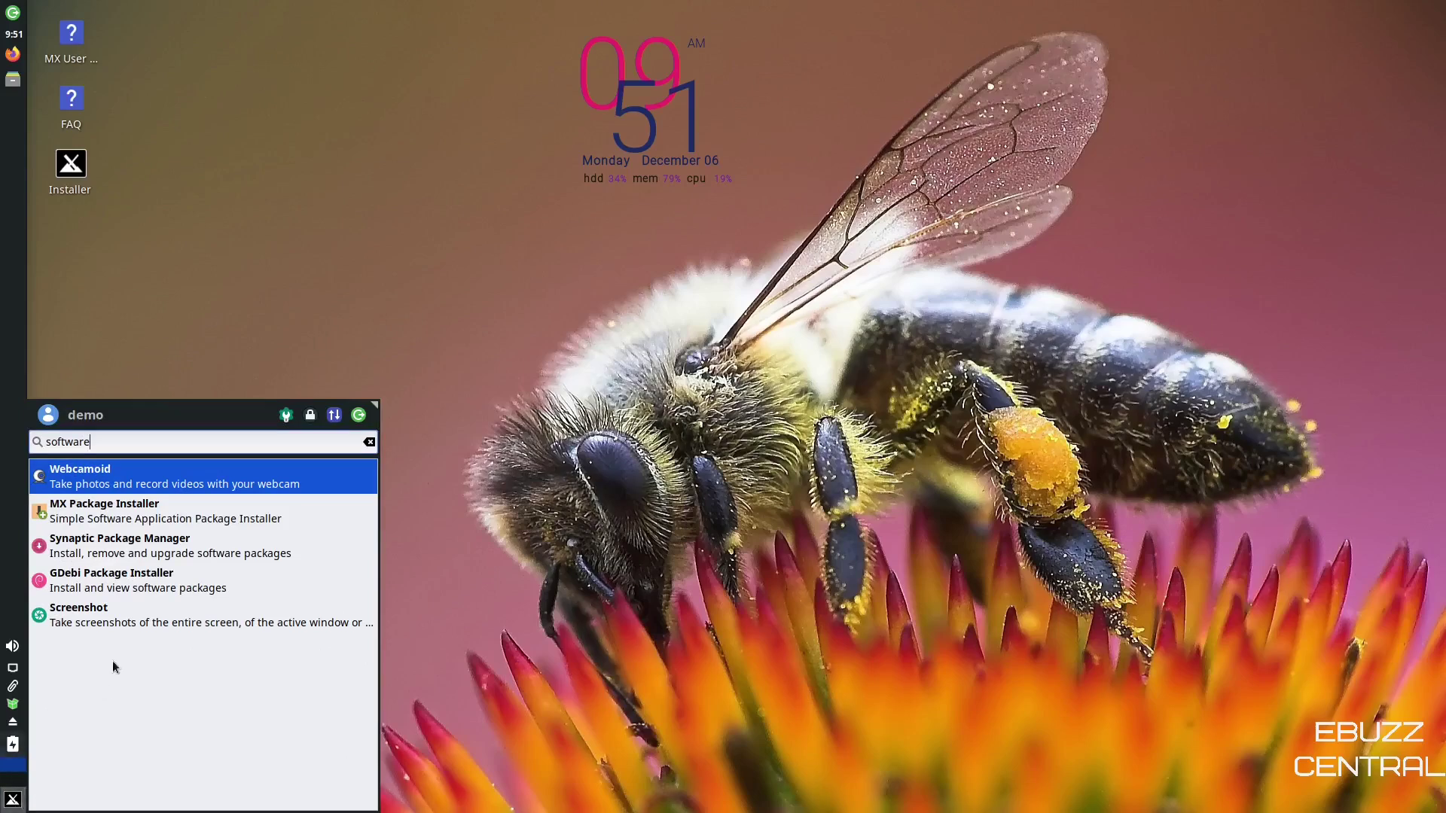
{"action": "left_click", "coordinate": [110, 588]}
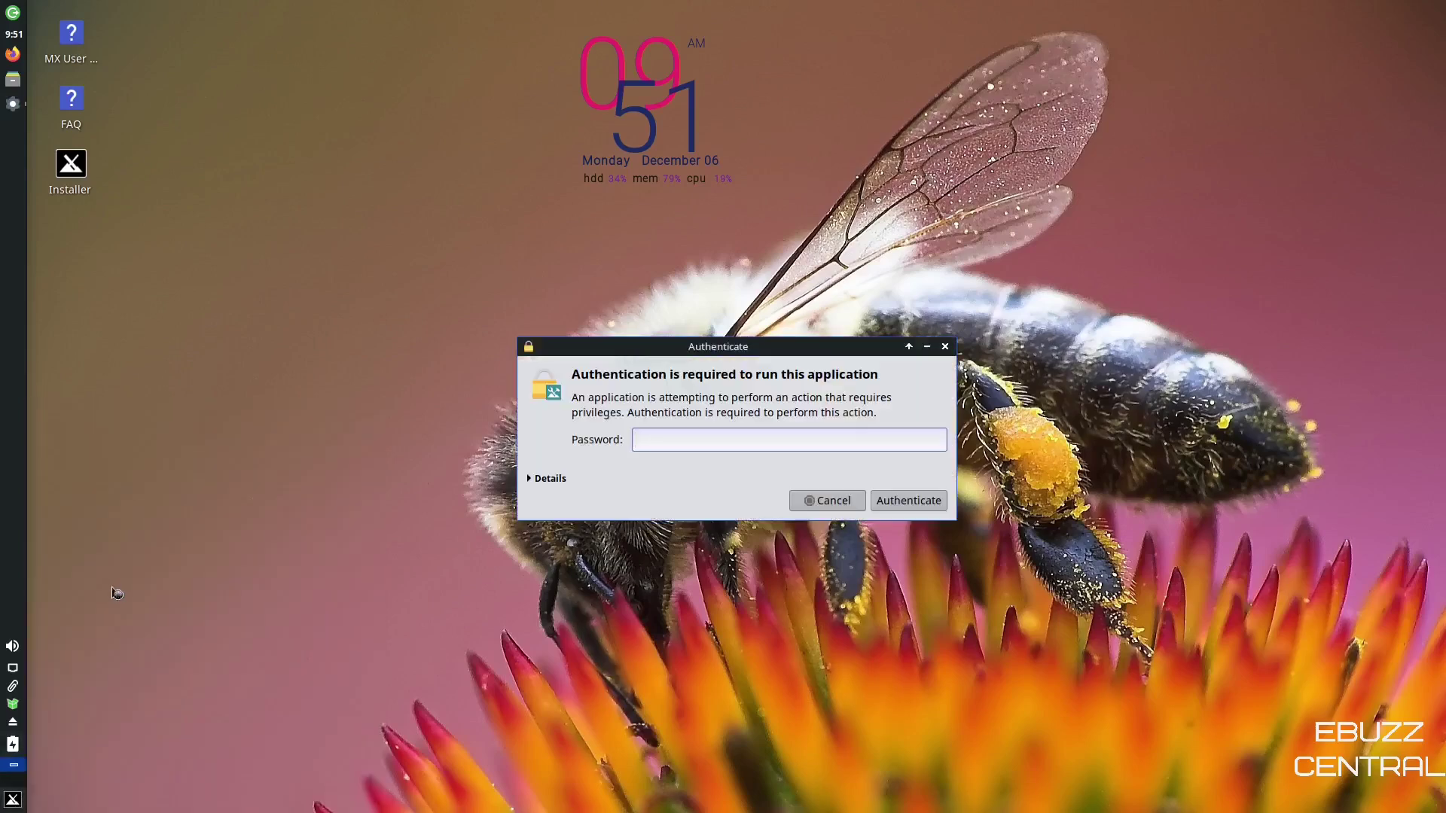
{"action": "key", "text": "Return"}
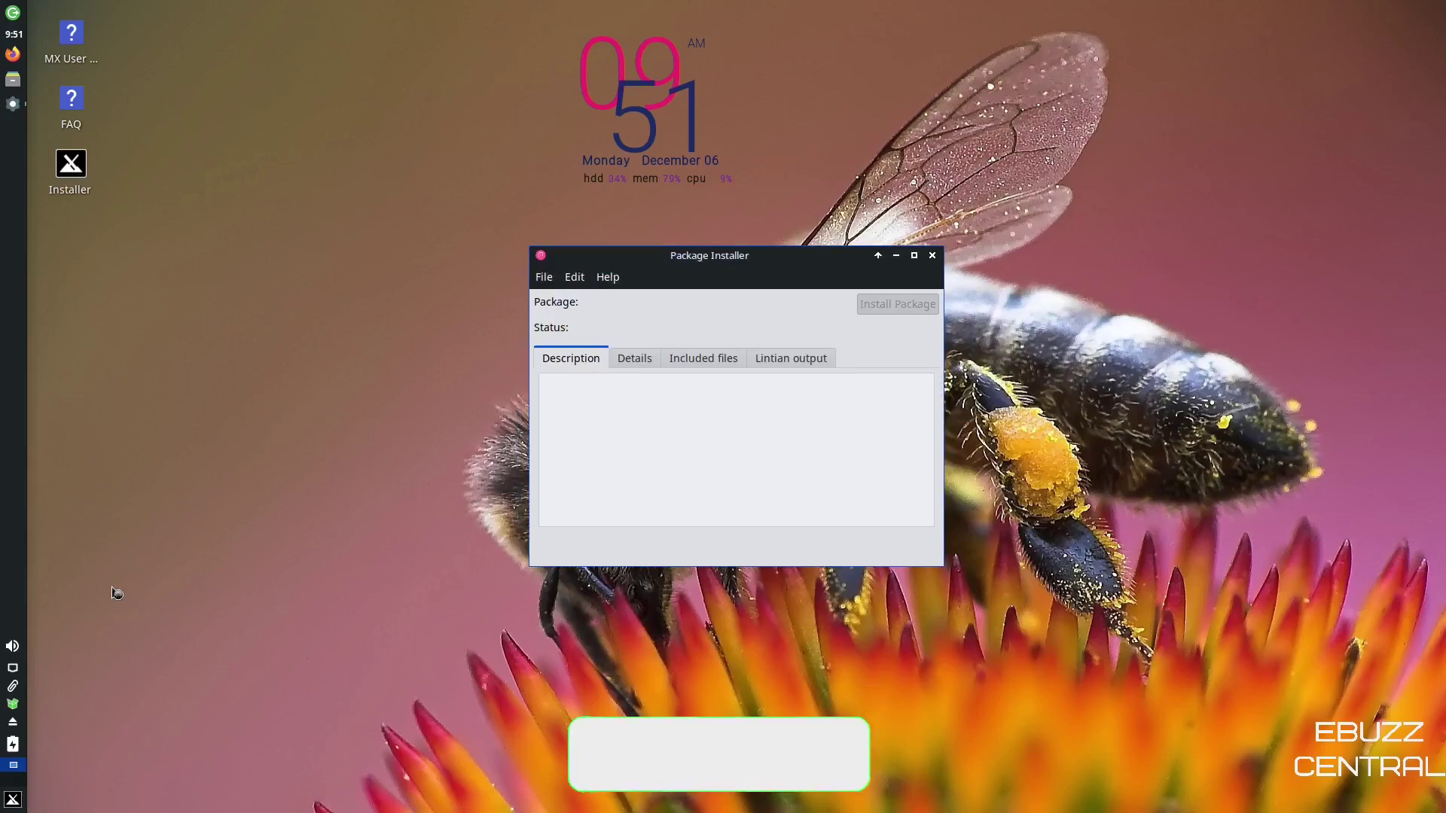
{"action": "left_click", "coordinate": [12, 83]}
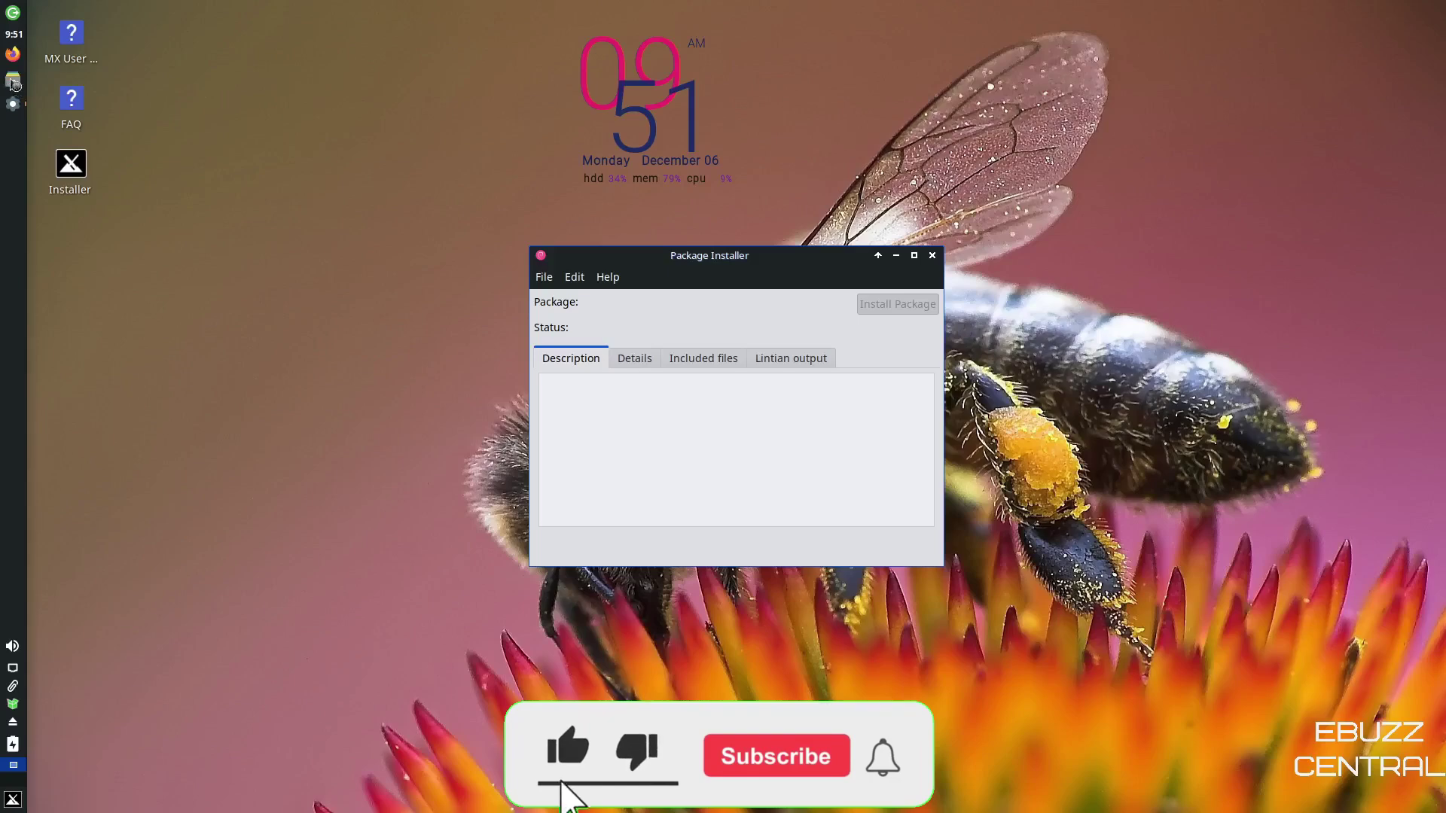
{"action": "double_click", "coordinate": [329, 380]}
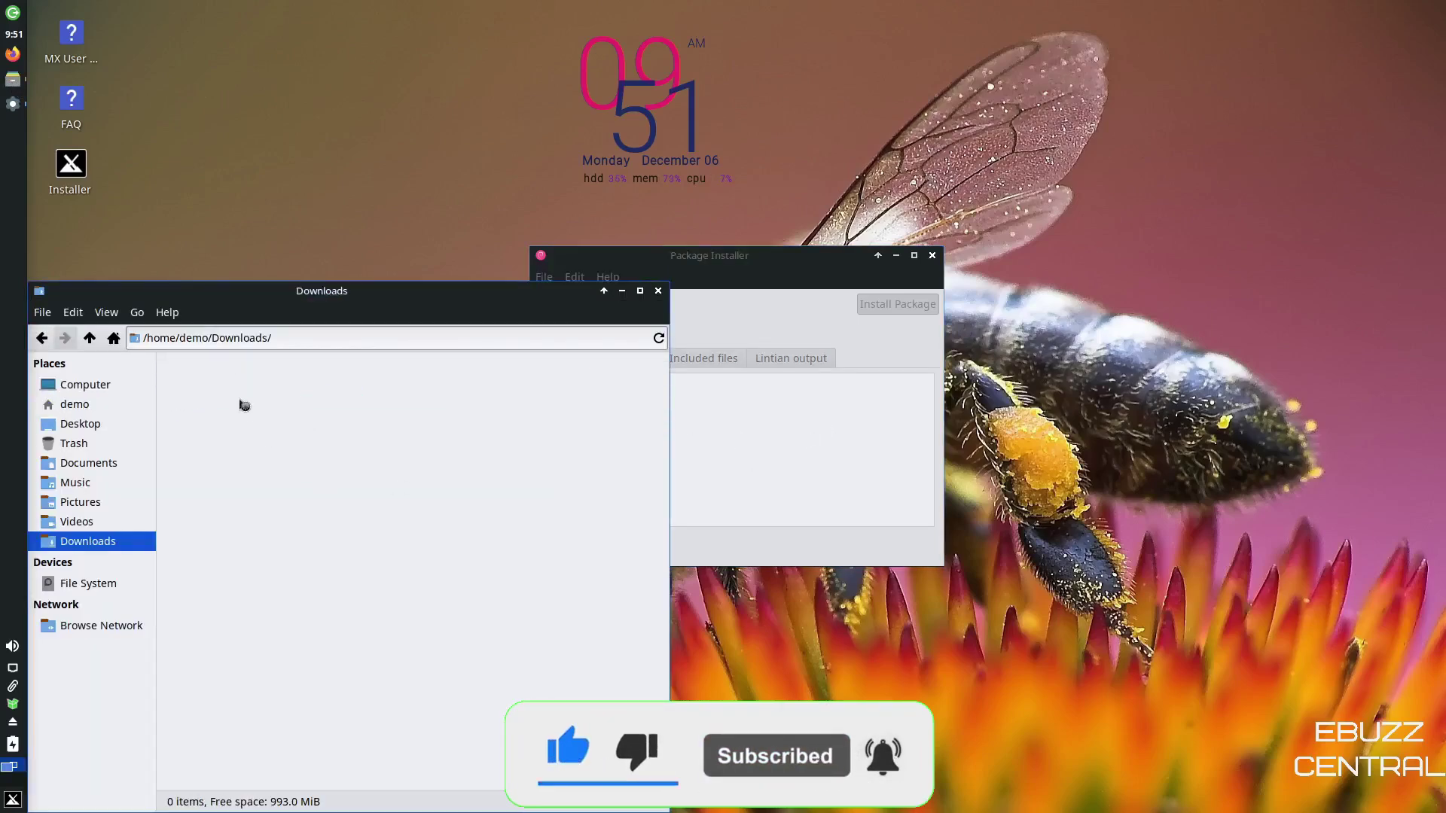
{"action": "left_click", "coordinate": [659, 292]}
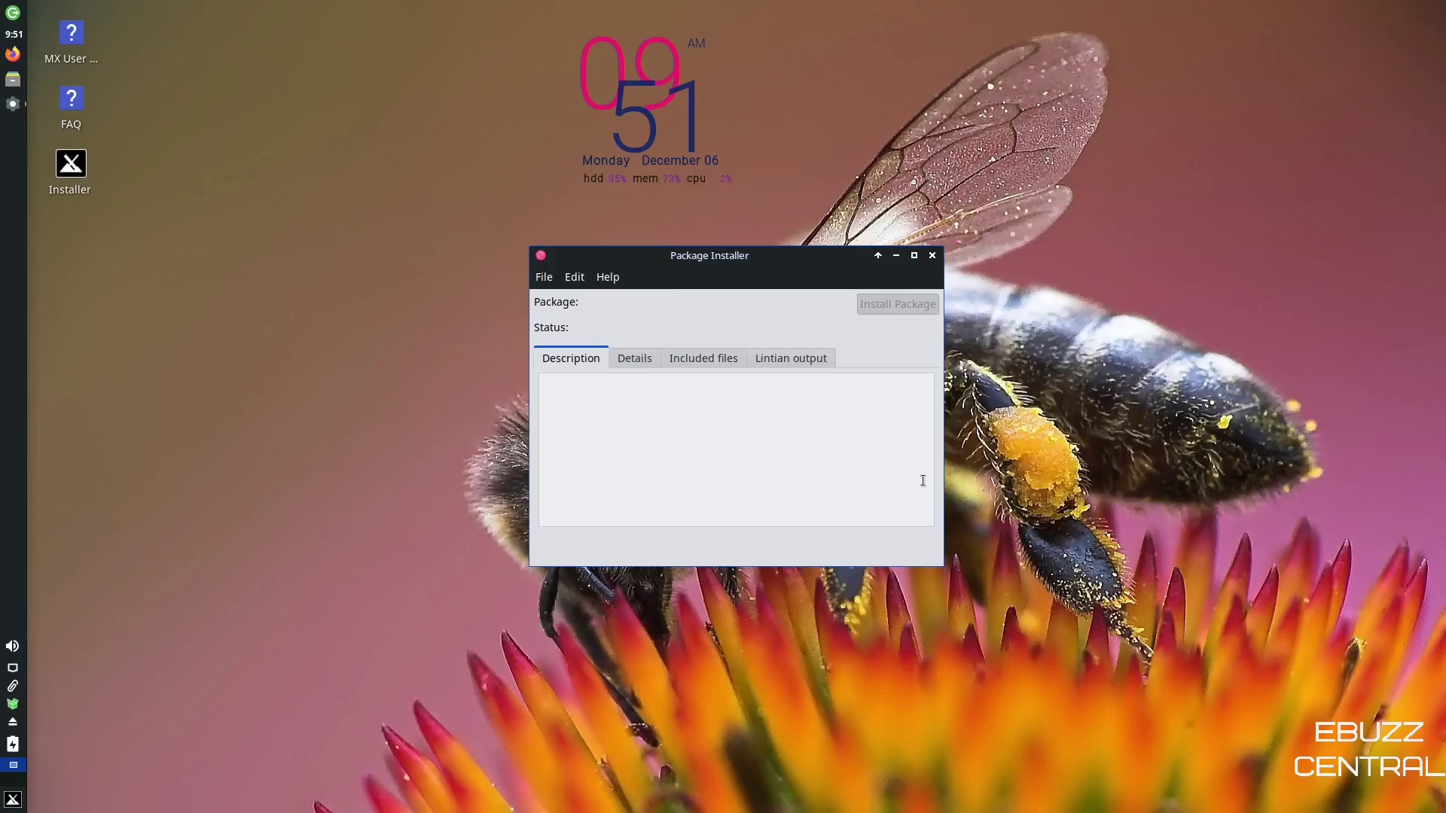
Step: Close GDebi, run the MX Tools Nvidia driver installer, and close its terminal after it finds no Nvidia card
{"action": "left_click", "coordinate": [932, 256]}
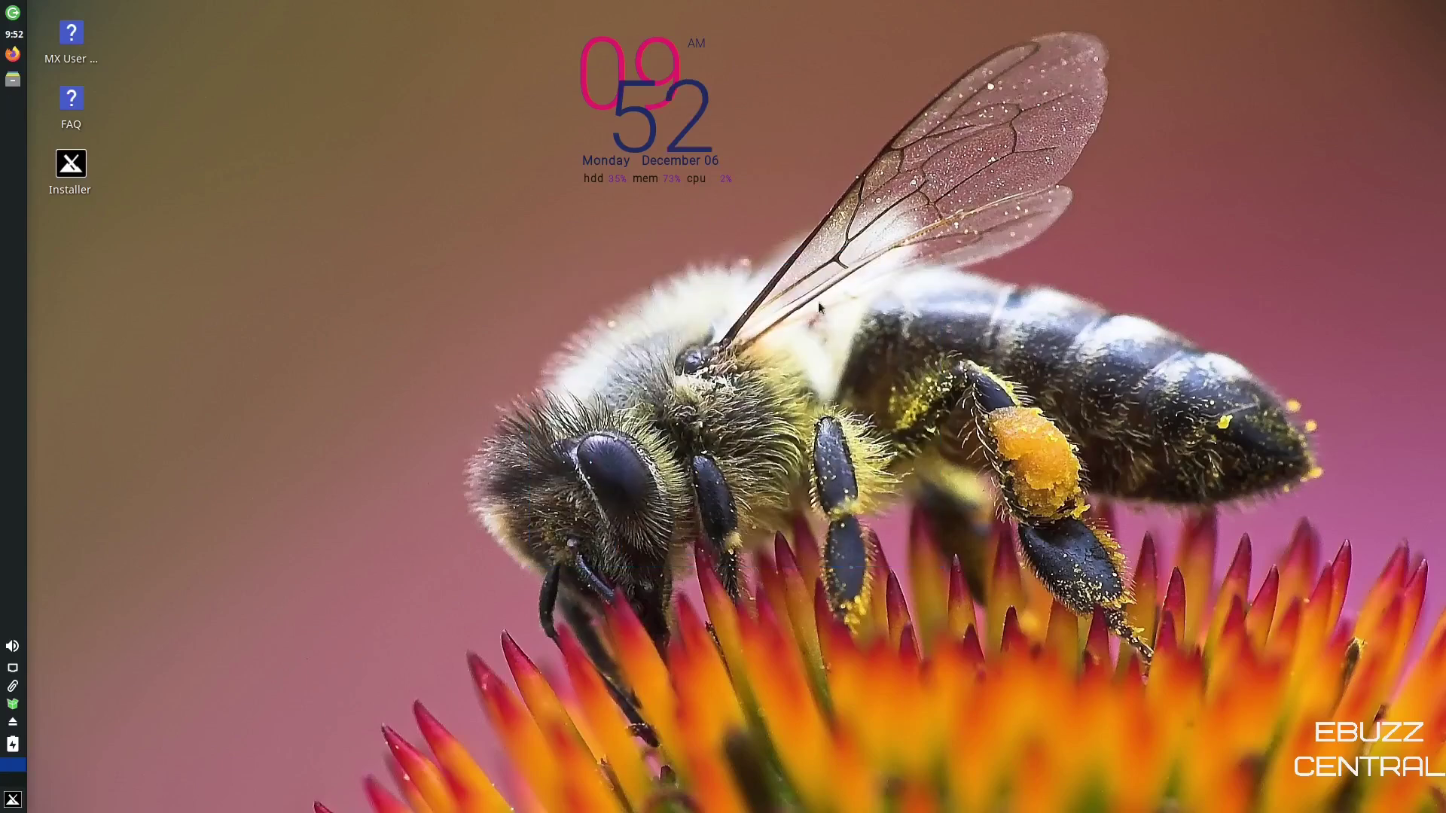
{"action": "left_click", "coordinate": [13, 800]}
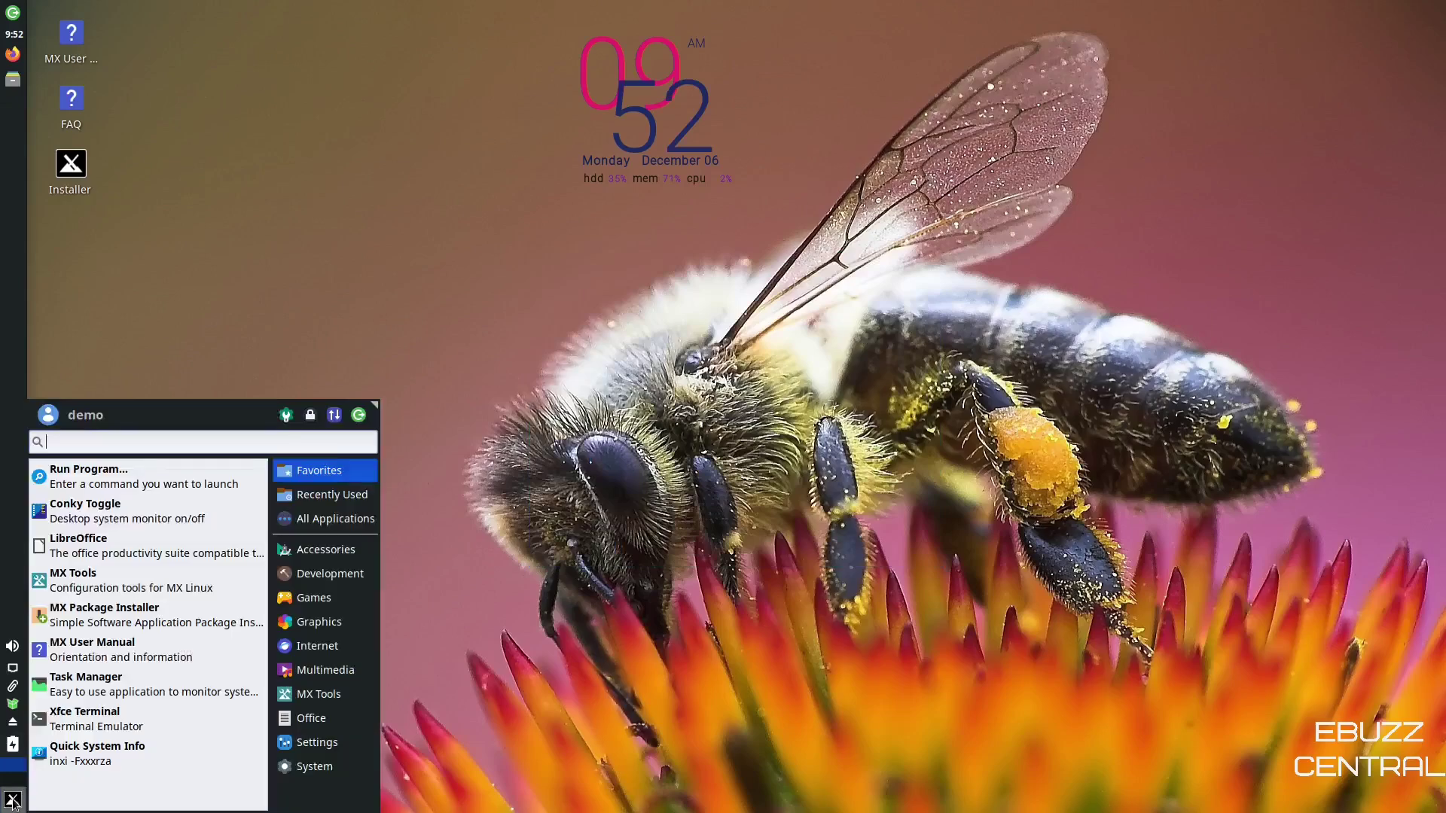
{"action": "left_click", "coordinate": [317, 696]}
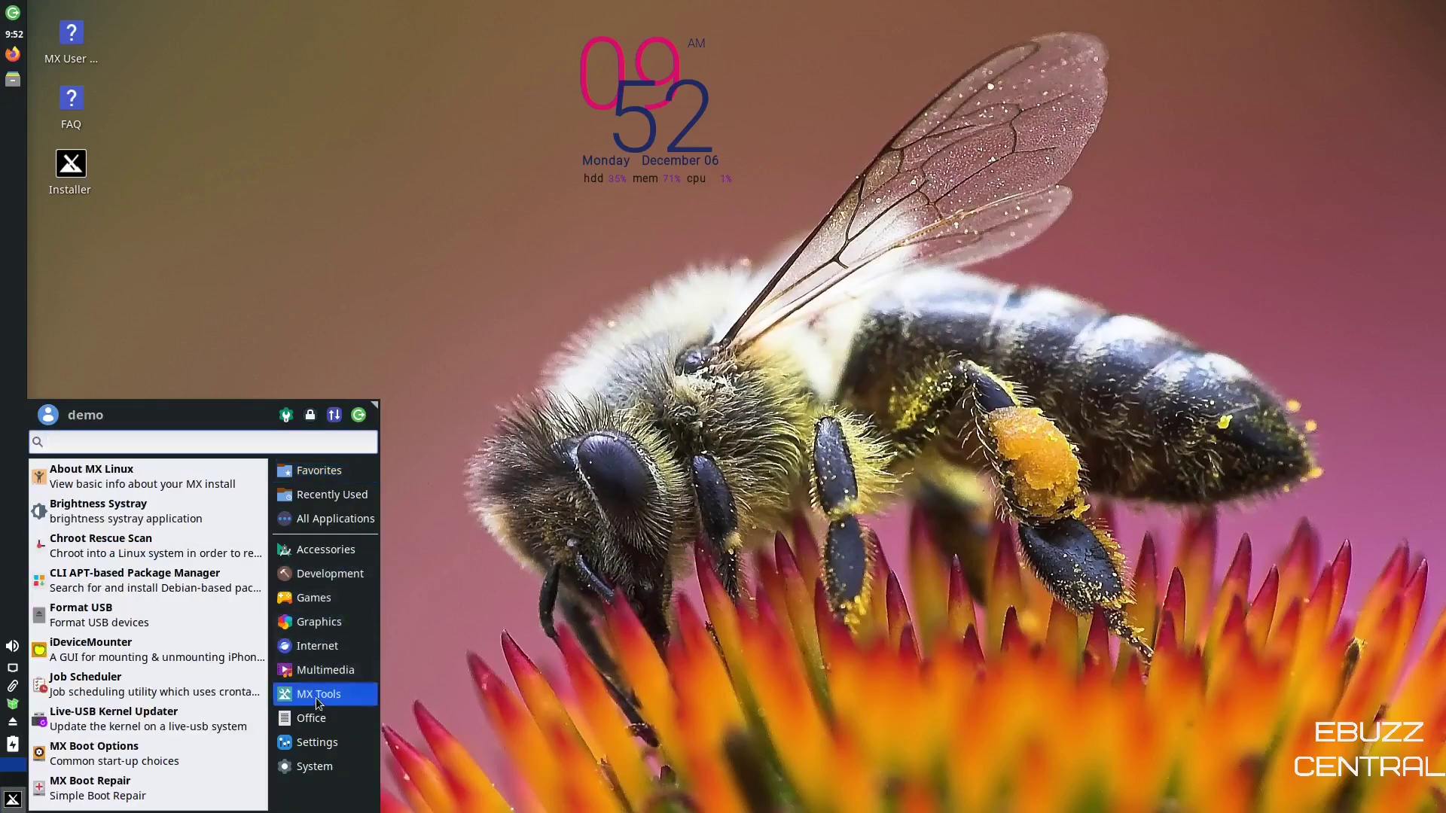
{"action": "scroll", "coordinate": [132, 691], "scroll_direction": "down", "scroll_amount": 6}
{"action": "scroll", "coordinate": [132, 691], "scroll_direction": "down", "scroll_amount": 3}
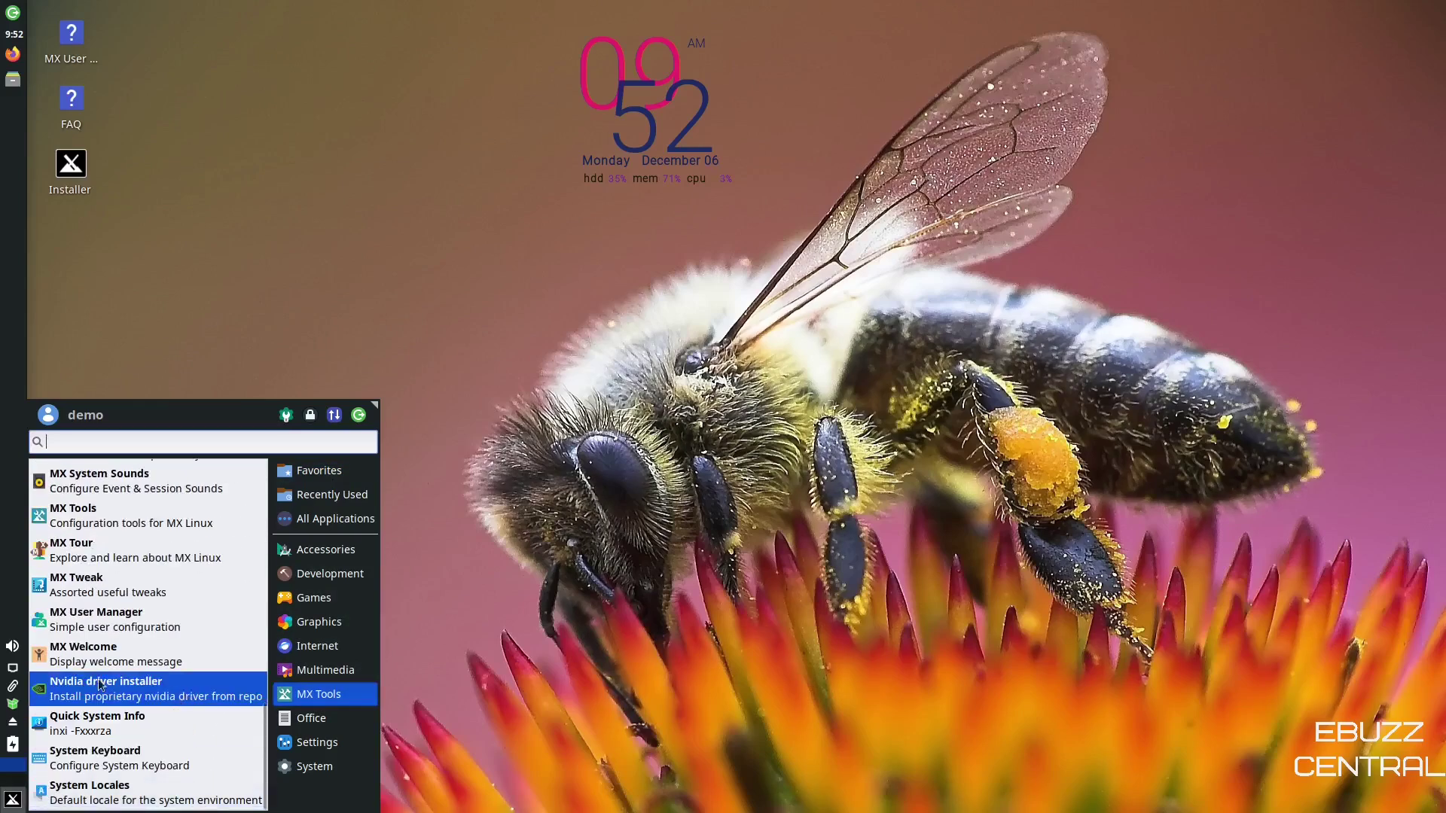
{"action": "left_click", "coordinate": [119, 696]}
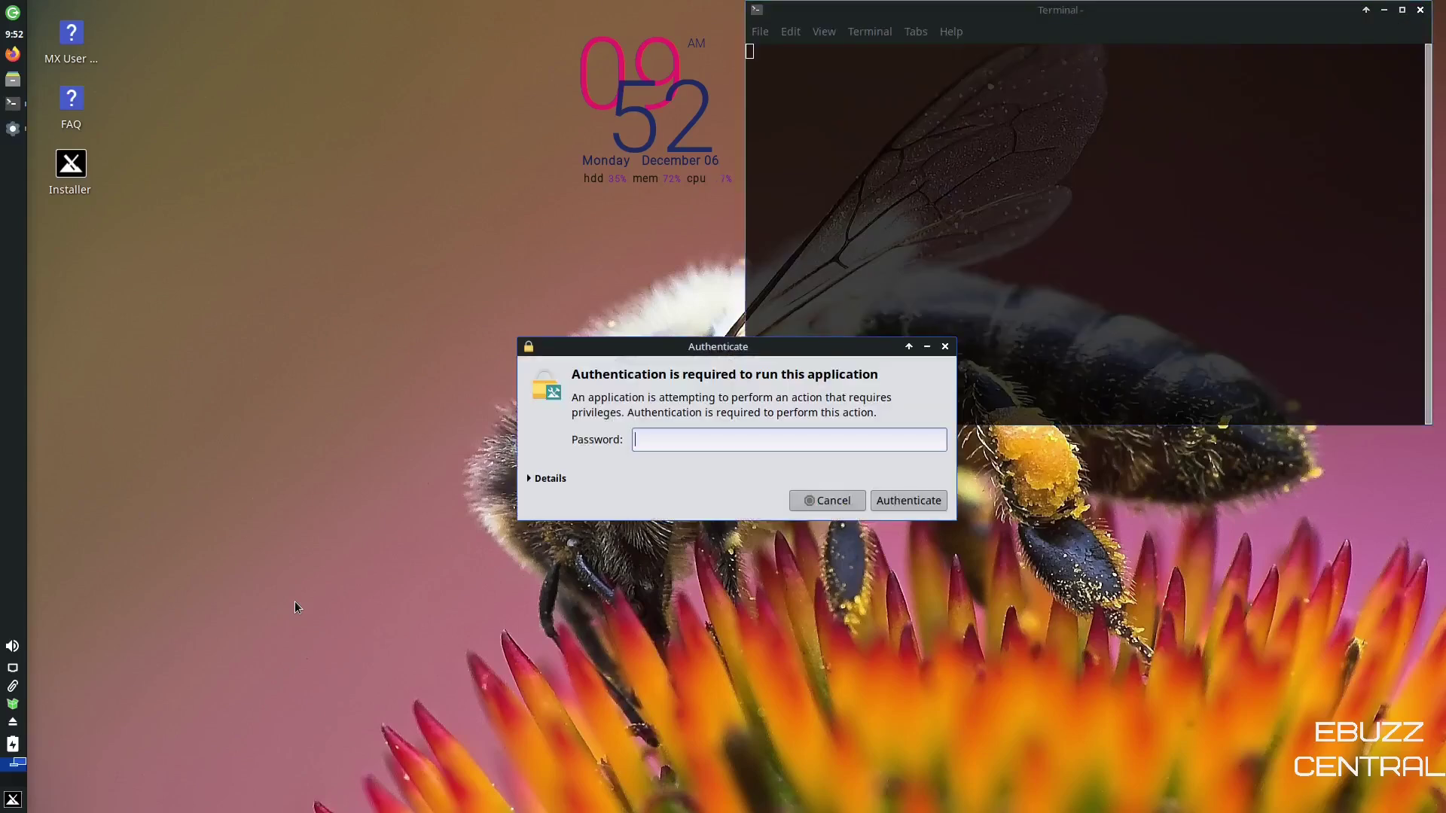
{"action": "key", "text": "Return"}
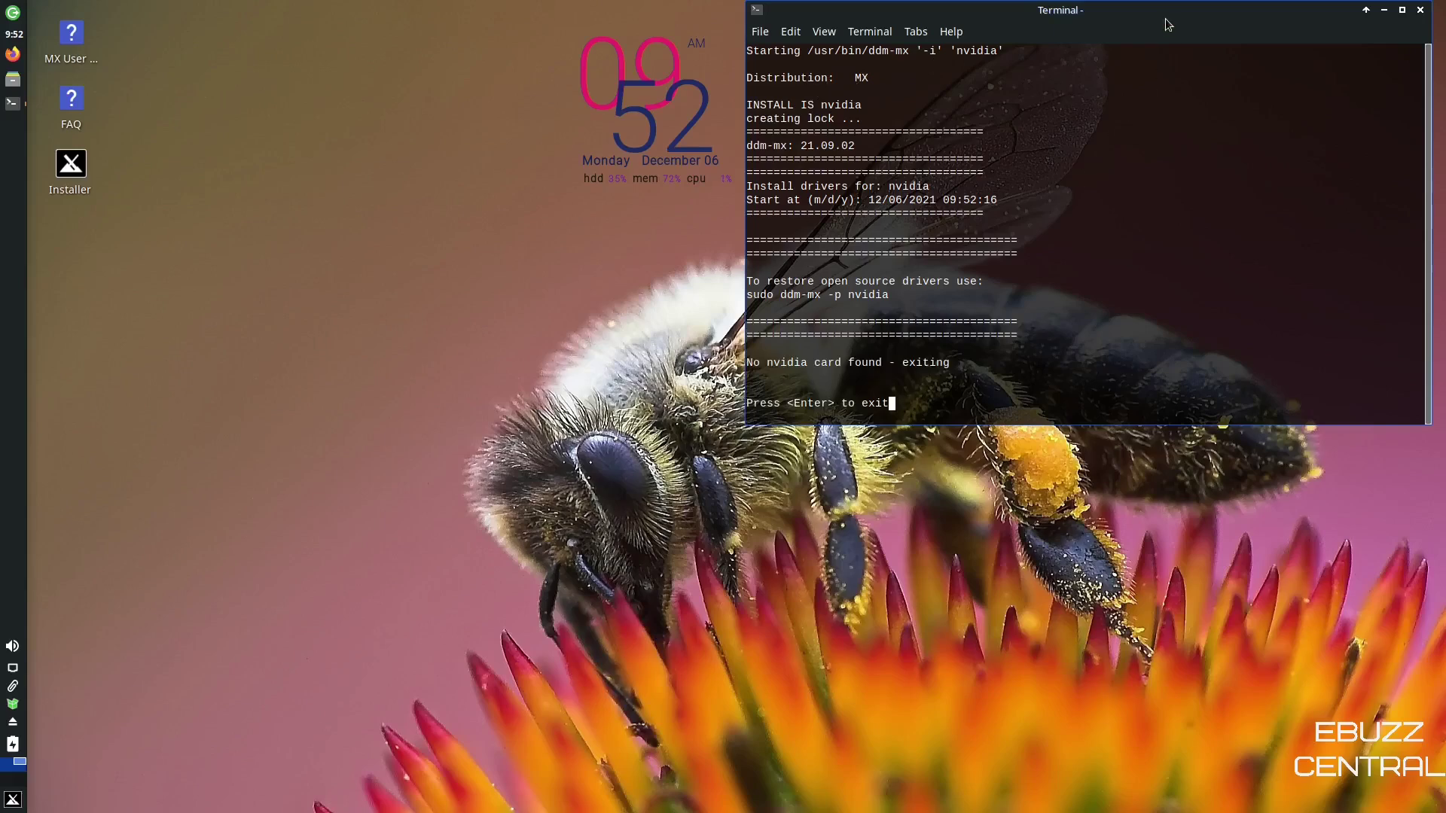
{"action": "left_click_drag", "start_coordinate": [1167, 24], "coordinate": [946, 97]}
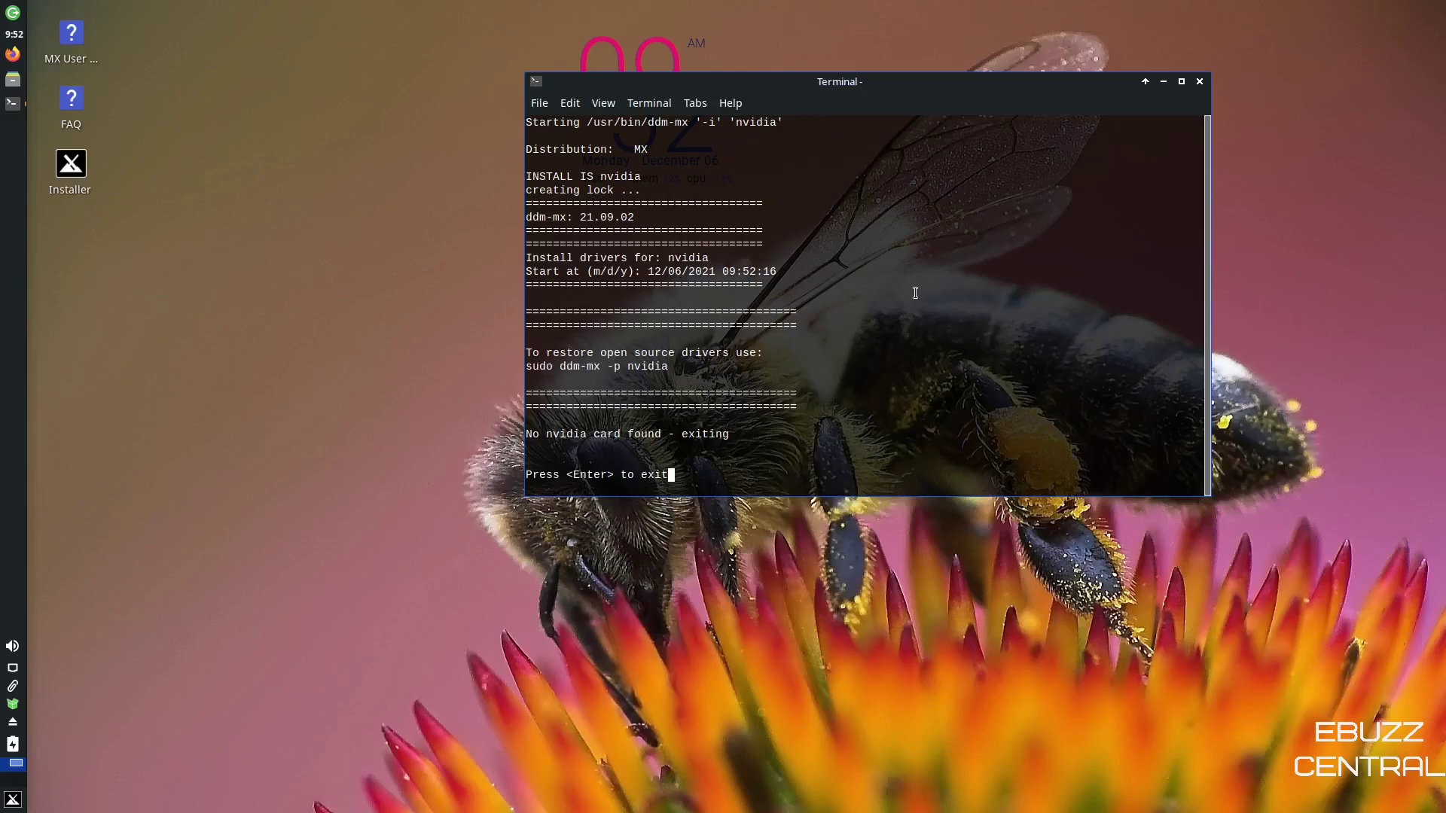
{"action": "left_click", "coordinate": [1202, 82]}
Step: Open Xfce Appearance from the Settings menu and browse the Style theme list
{"action": "left_click", "coordinate": [13, 799]}
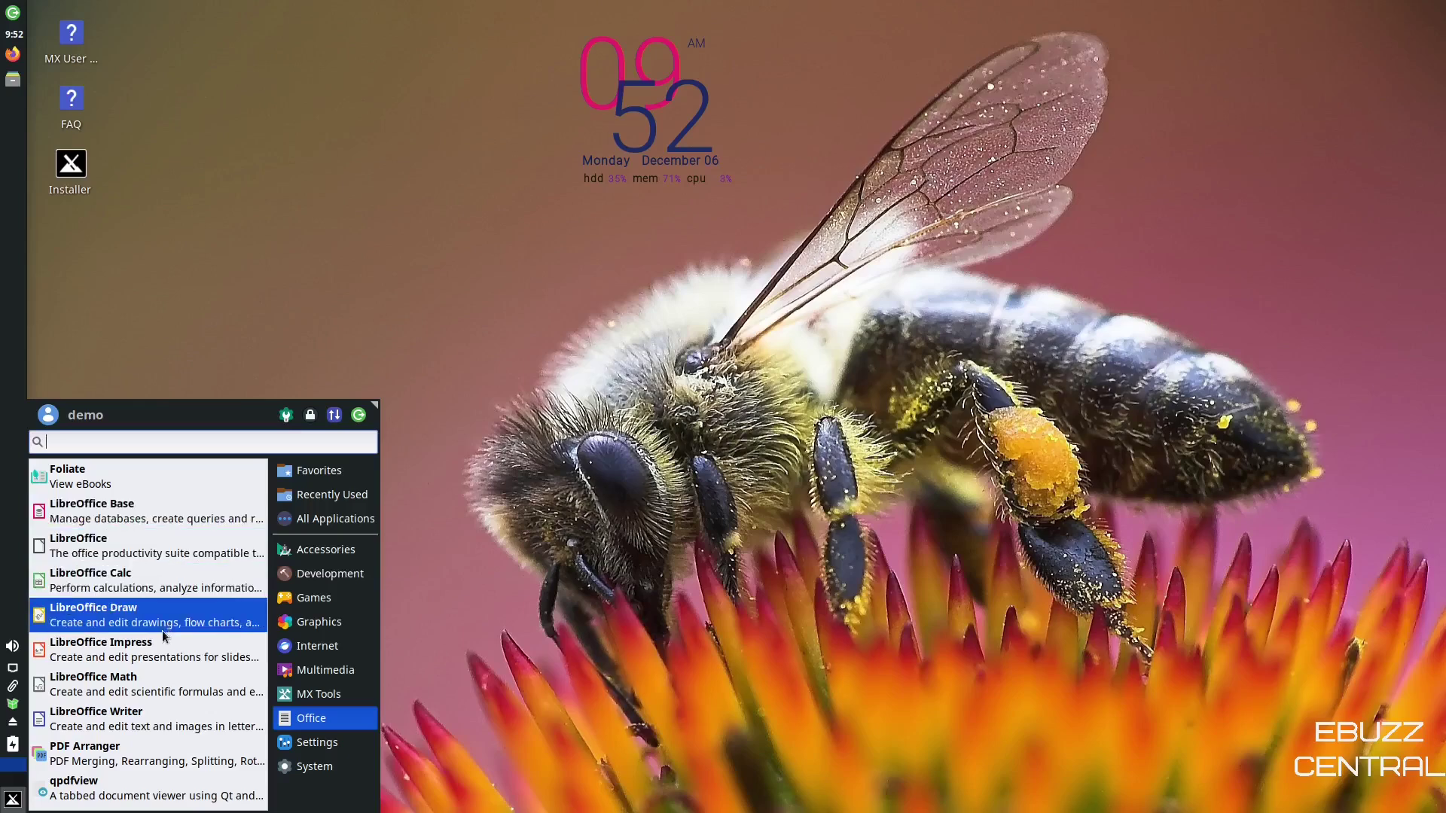
{"action": "left_click", "coordinate": [314, 743]}
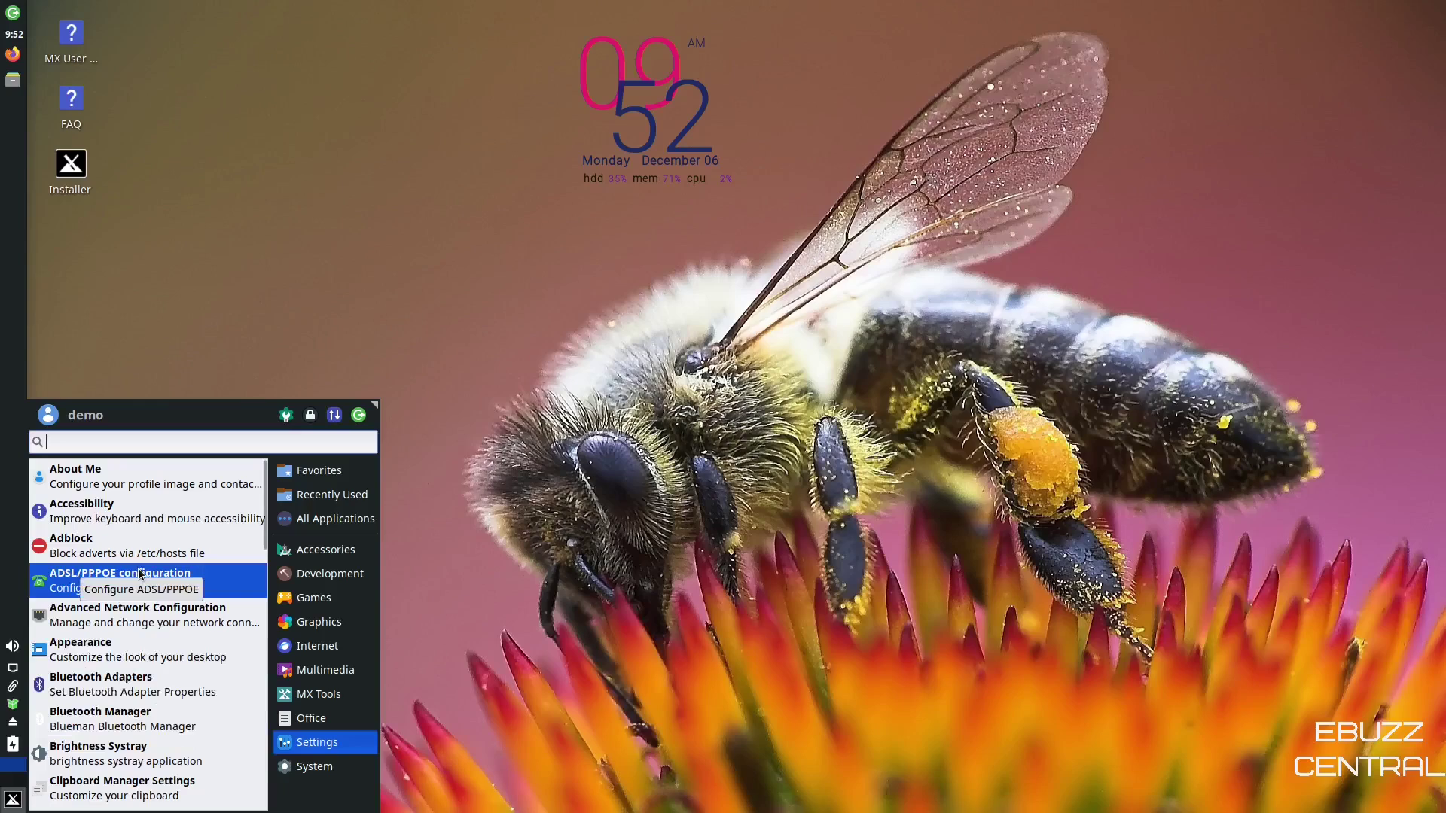
{"action": "left_click", "coordinate": [119, 660]}
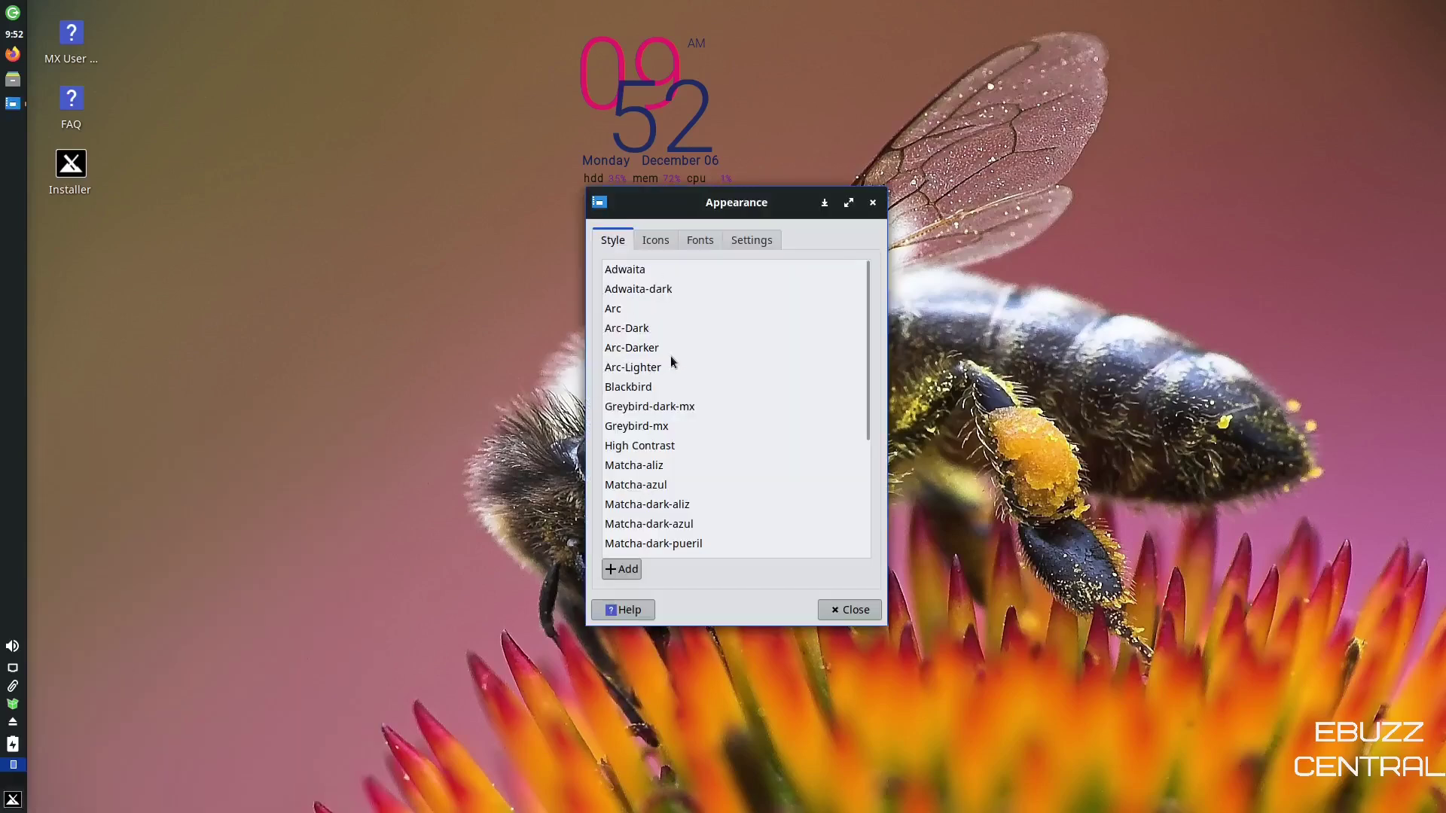
{"action": "scroll", "coordinate": [670, 356], "scroll_direction": "down", "scroll_amount": 5}
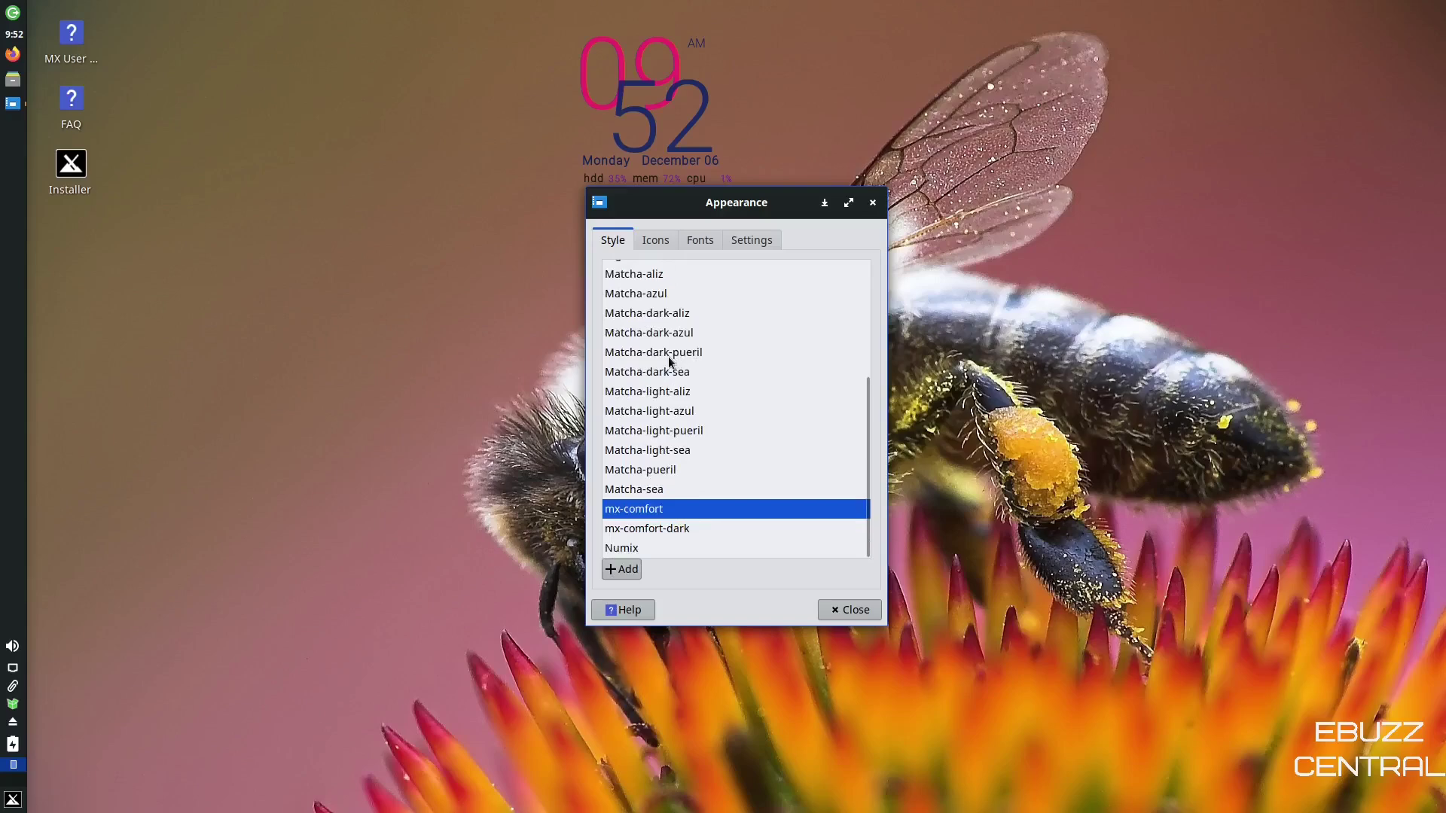
{"action": "scroll", "coordinate": [667, 355], "scroll_direction": "up", "scroll_amount": 5}
Step: Review the icon themes, then the Fonts settings showing Noto Sans Regular 10.5
{"action": "left_click", "coordinate": [654, 241]}
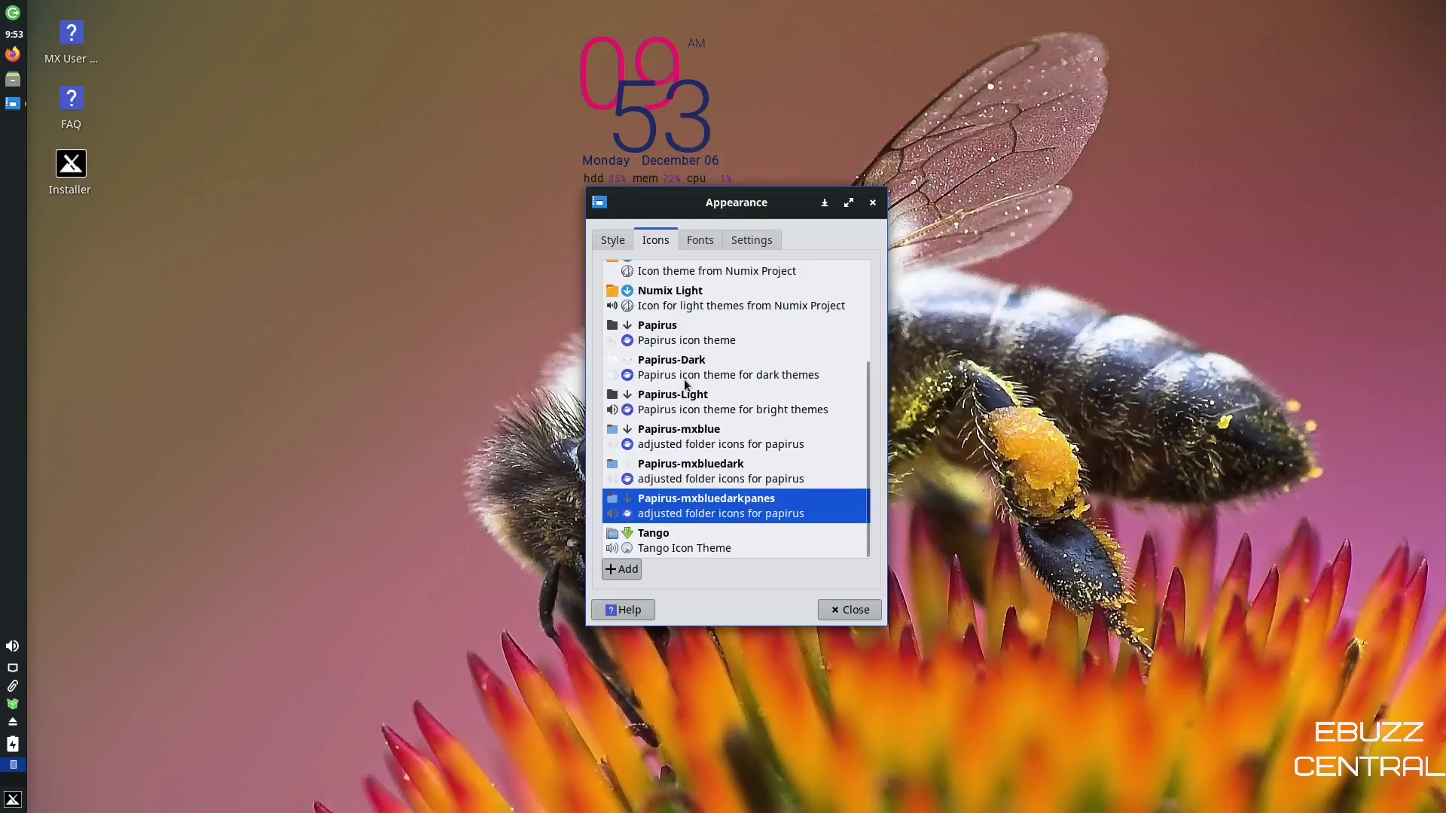
{"action": "scroll", "coordinate": [690, 383], "scroll_direction": "up", "scroll_amount": 3}
{"action": "scroll", "coordinate": [691, 383], "scroll_direction": "down", "scroll_amount": 3}
{"action": "left_click", "coordinate": [698, 242]}
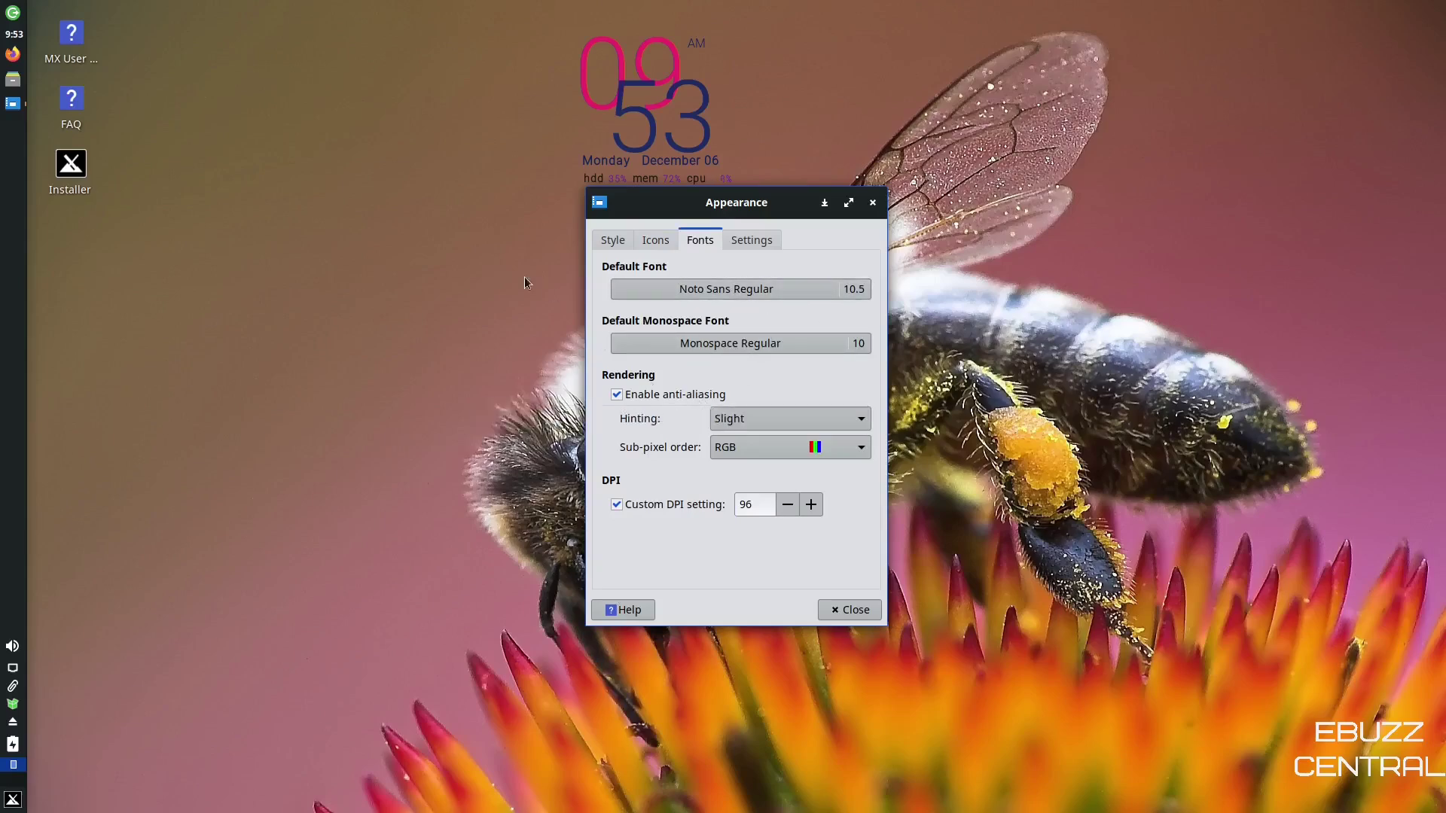
Step: Raise the Noto Sans Regular default font size from 10.5 to 12.5
{"action": "left_click", "coordinate": [865, 294]}
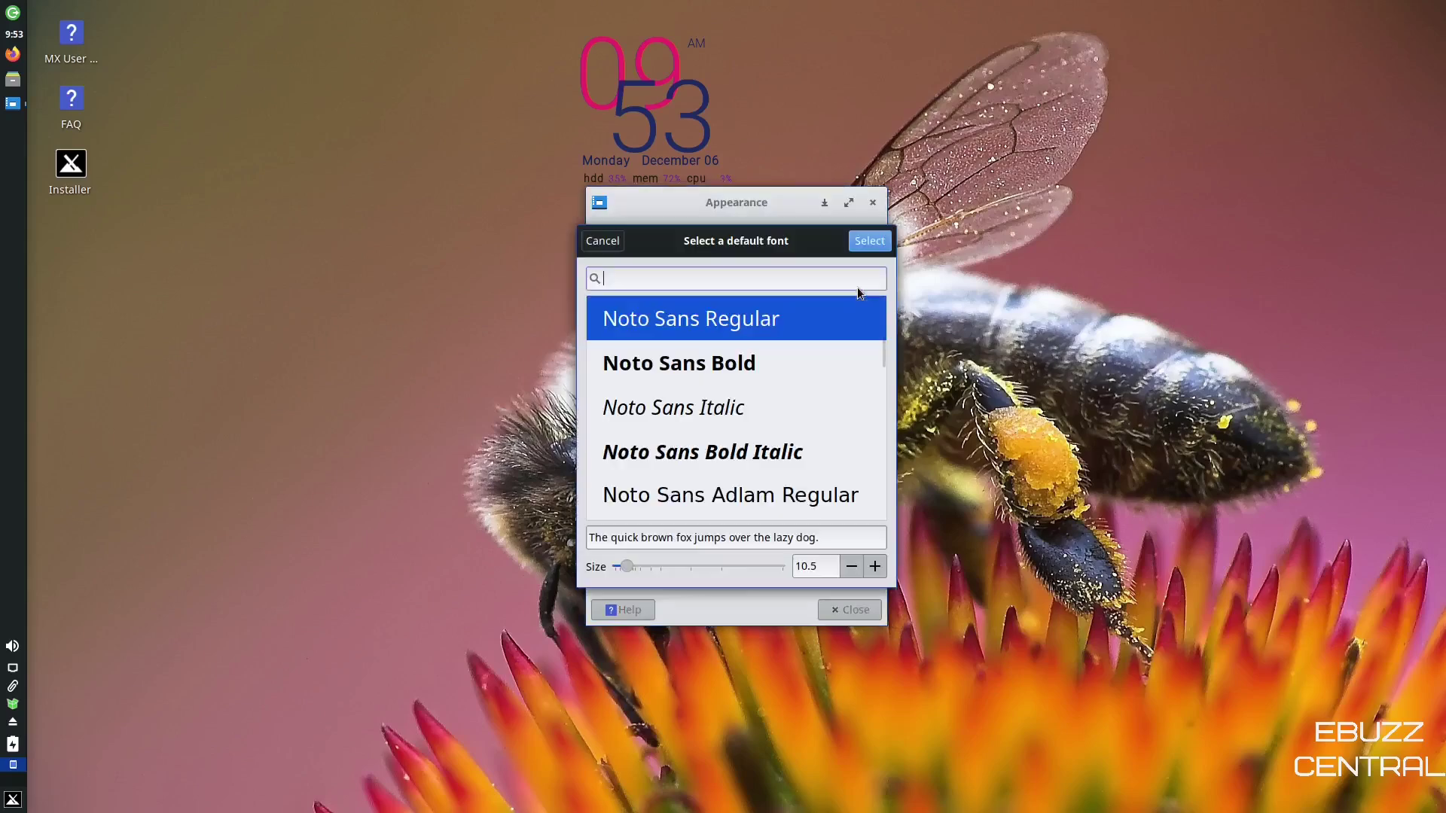
{"action": "left_click", "coordinate": [879, 565]}
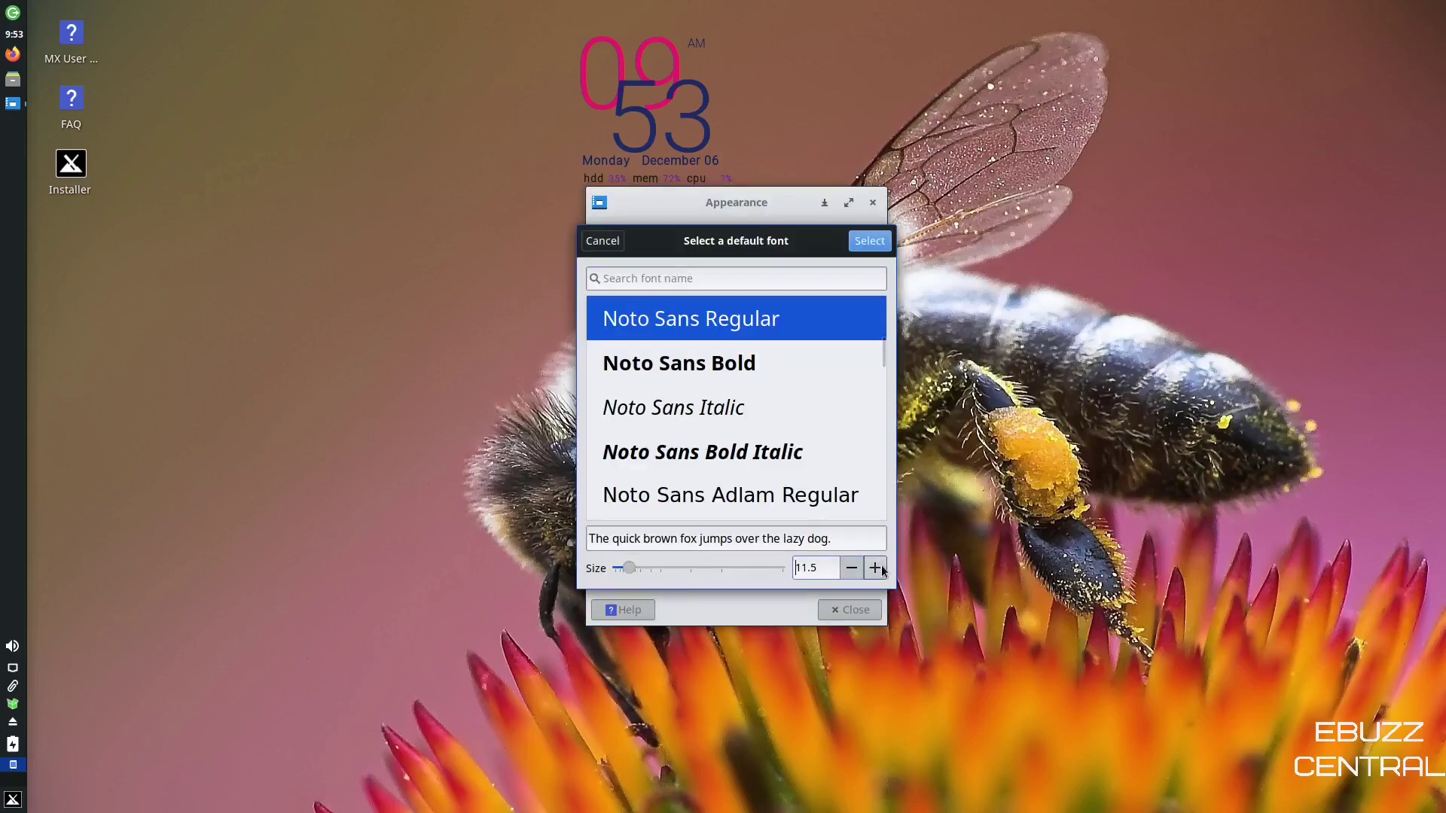
{"action": "left_click", "coordinate": [880, 566]}
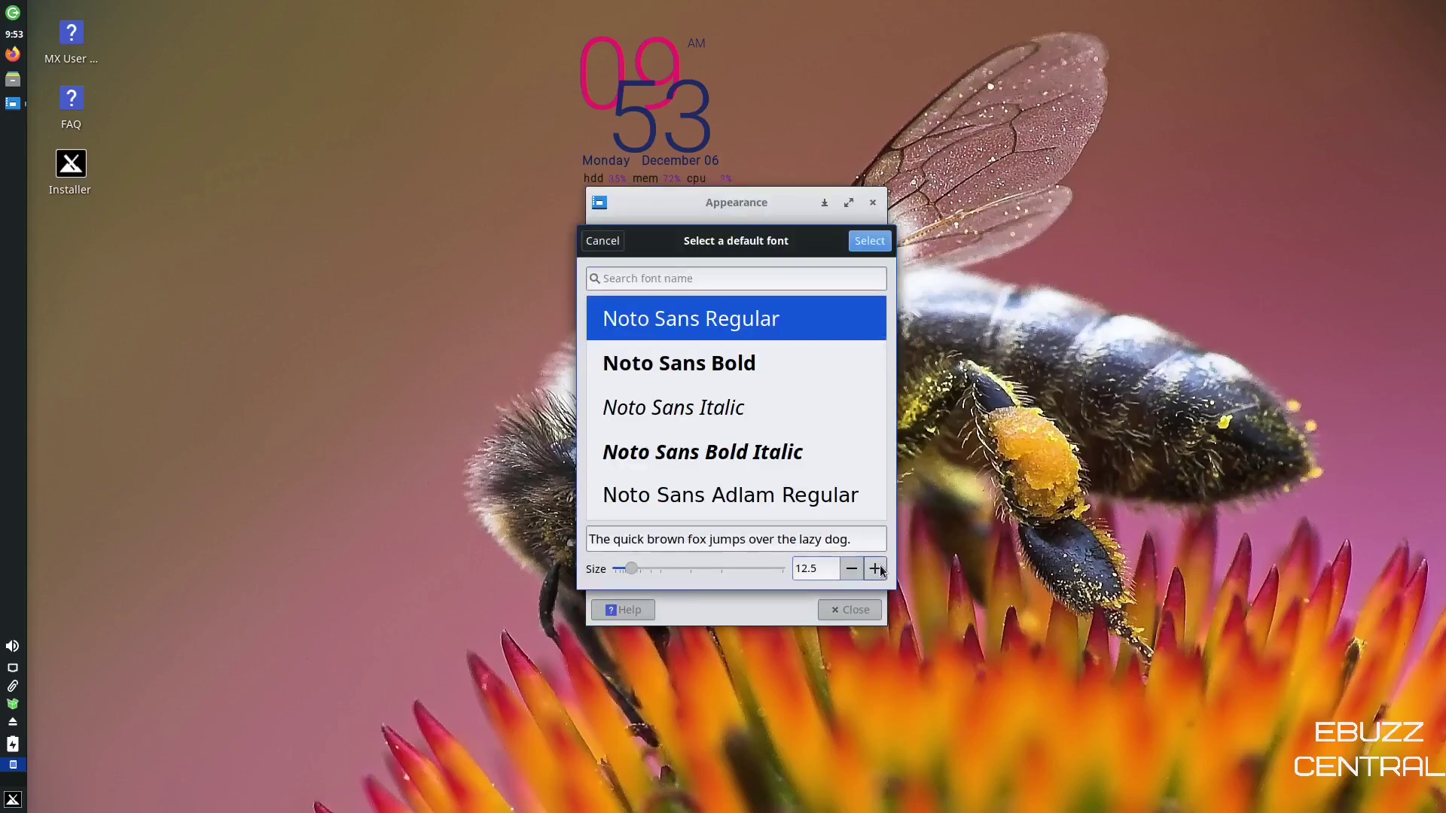
{"action": "left_click", "coordinate": [869, 241]}
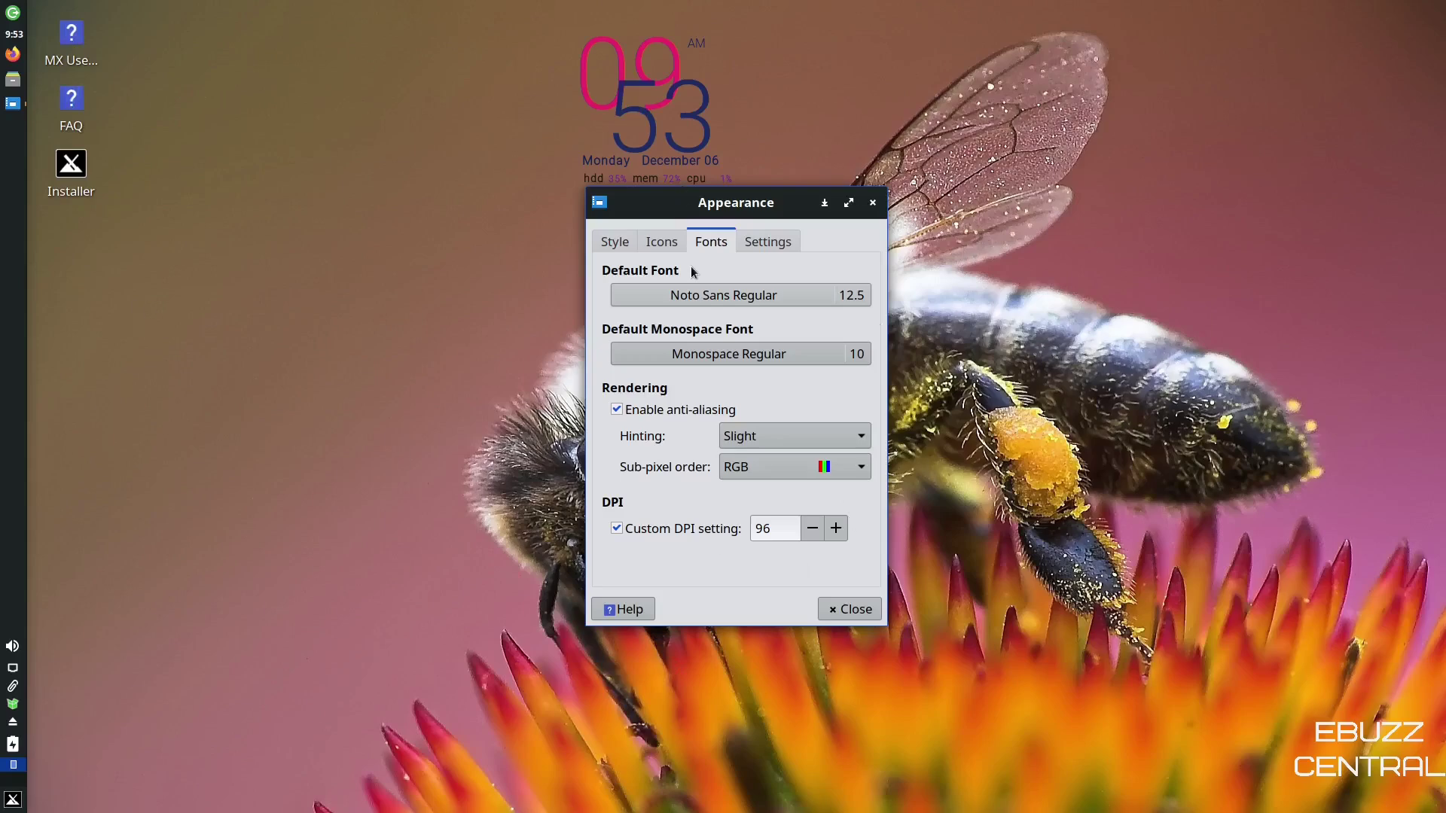
Step: Toggle Show images on buttons off and back on, keep 1x window scaling, and close Appearance
{"action": "left_click", "coordinate": [768, 247]}
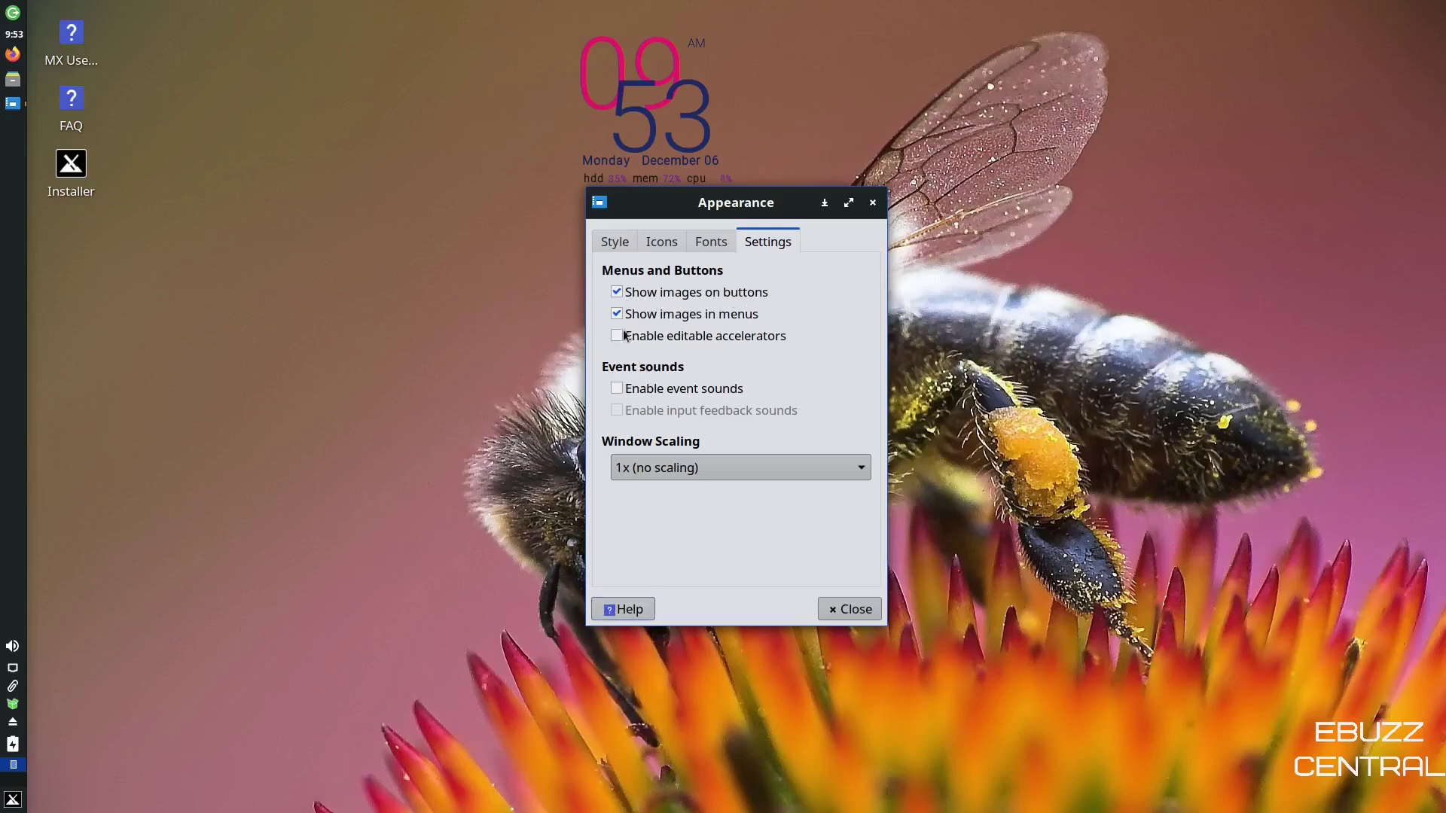
{"action": "left_click", "coordinate": [616, 293]}
{"action": "left_click", "coordinate": [618, 293]}
{"action": "left_click", "coordinate": [834, 474]}
{"action": "left_click", "coordinate": [834, 474]}
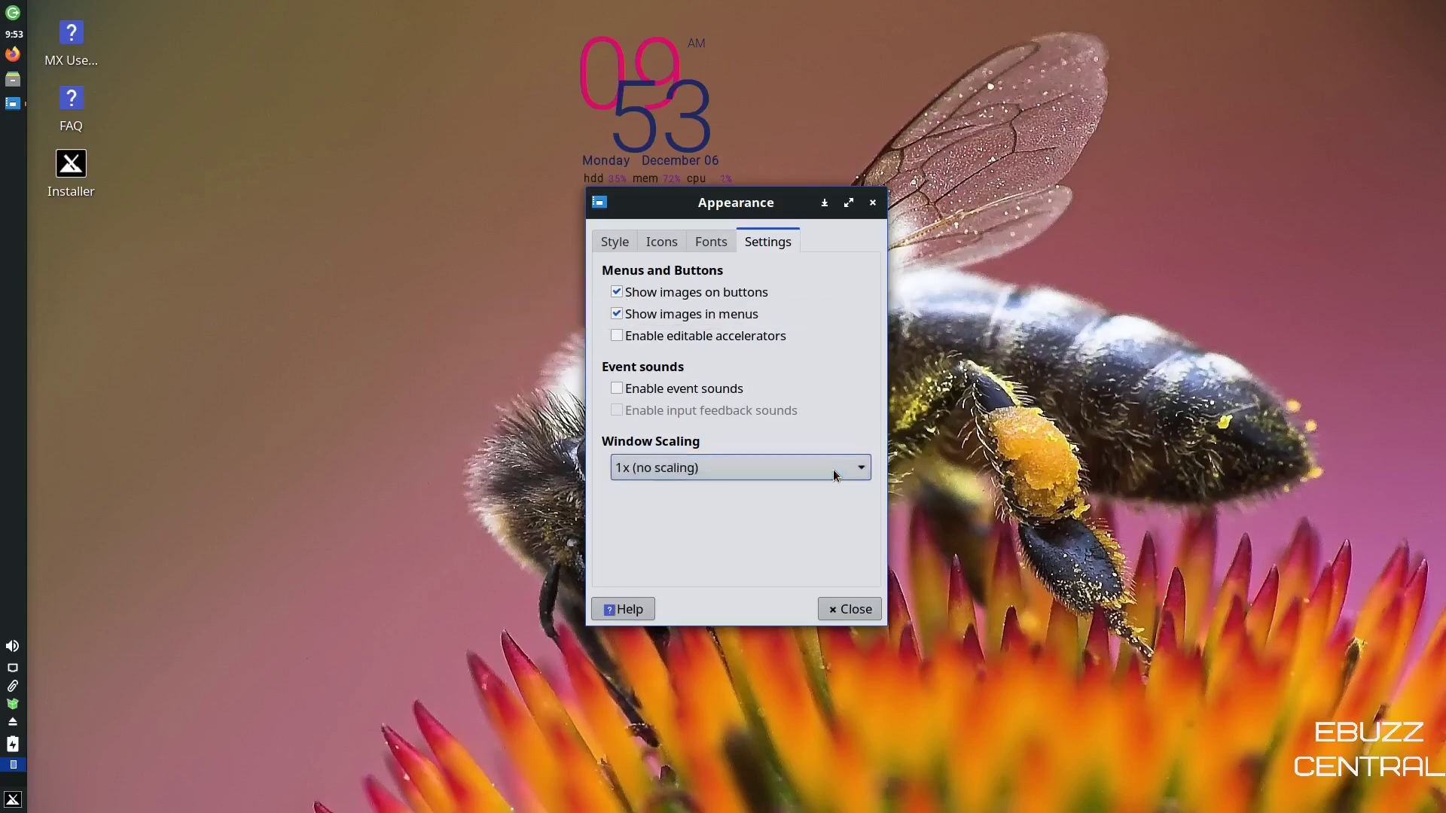
{"action": "left_click", "coordinate": [872, 204]}
Step: Scroll the applications menu's Settings category down to MX Tools and launch it
{"action": "left_click", "coordinate": [13, 799]}
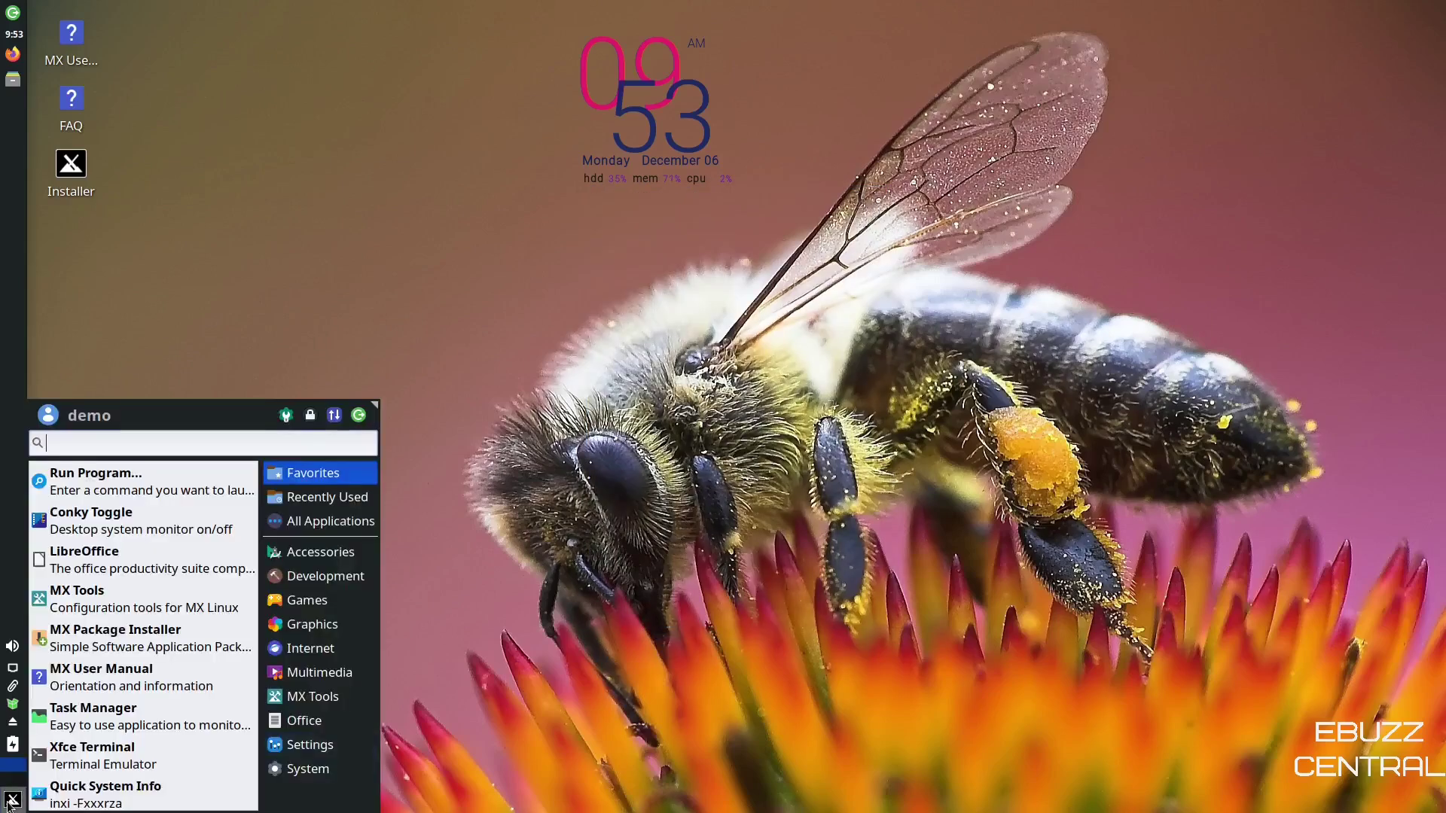
{"action": "left_click", "coordinate": [309, 744]}
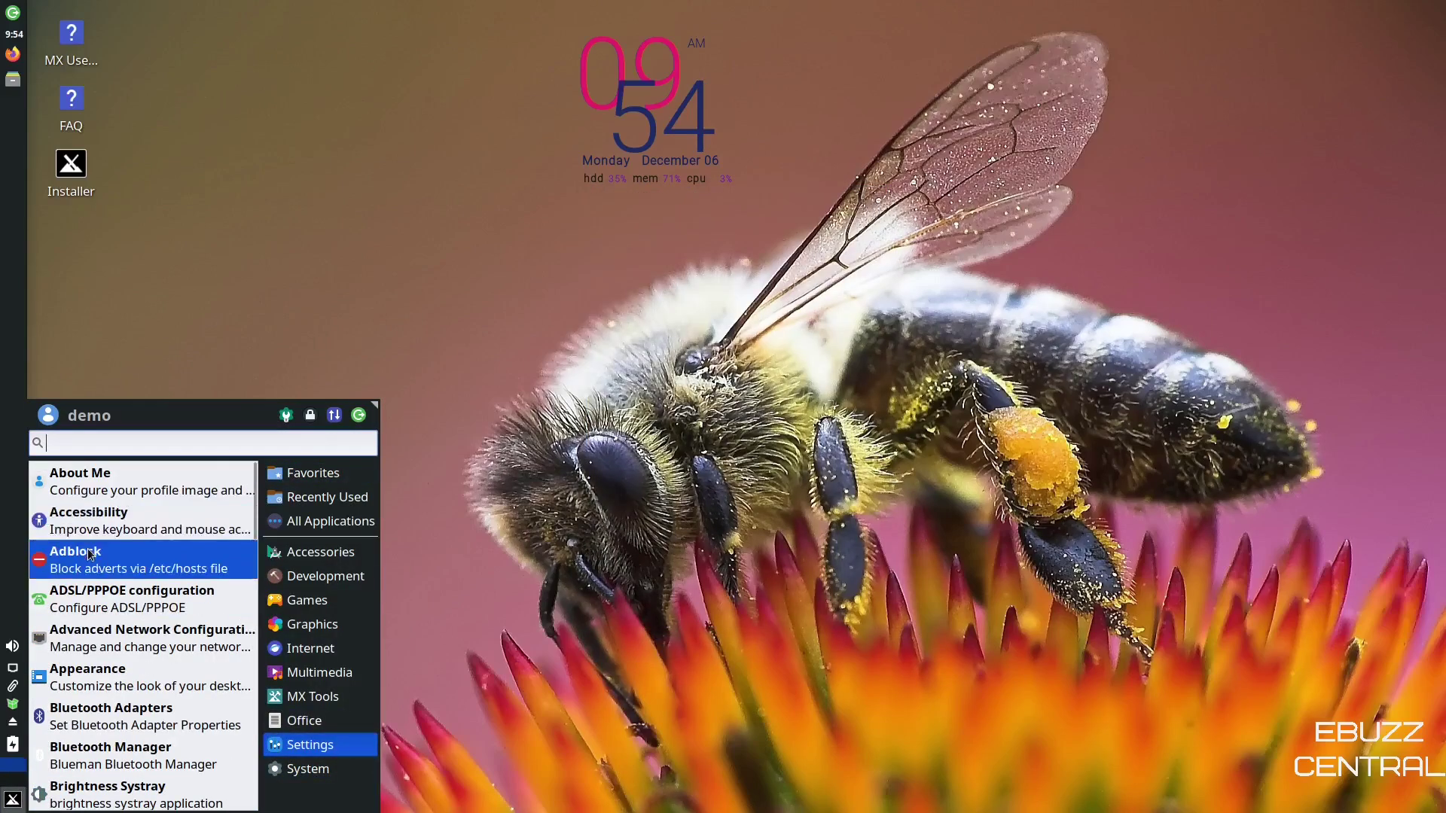
{"action": "scroll", "coordinate": [98, 548], "scroll_direction": "down", "scroll_amount": 1}
{"action": "scroll", "coordinate": [113, 574], "scroll_direction": "down", "scroll_amount": 2}
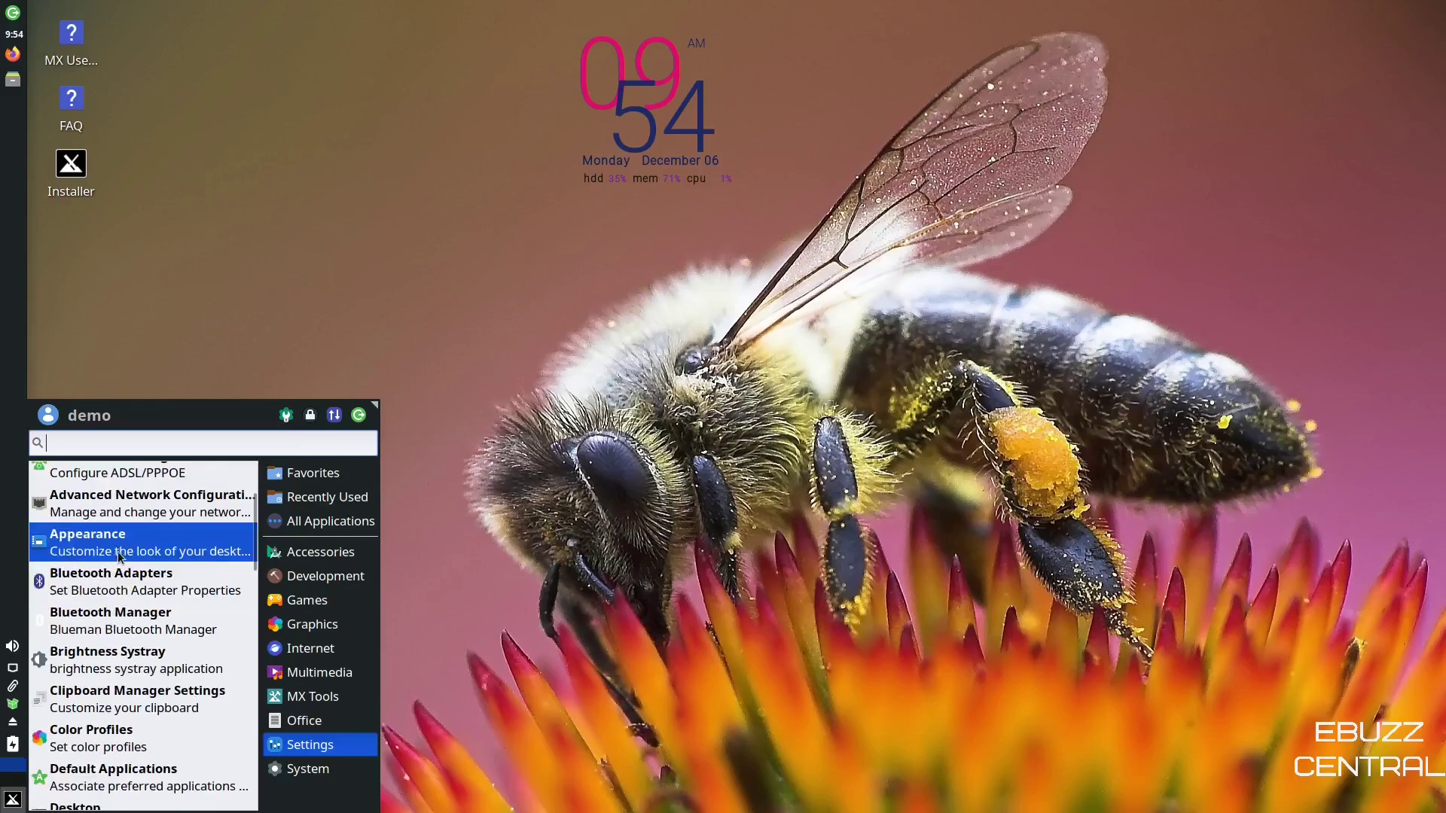
{"action": "scroll", "coordinate": [128, 561], "scroll_direction": "down", "scroll_amount": 2}
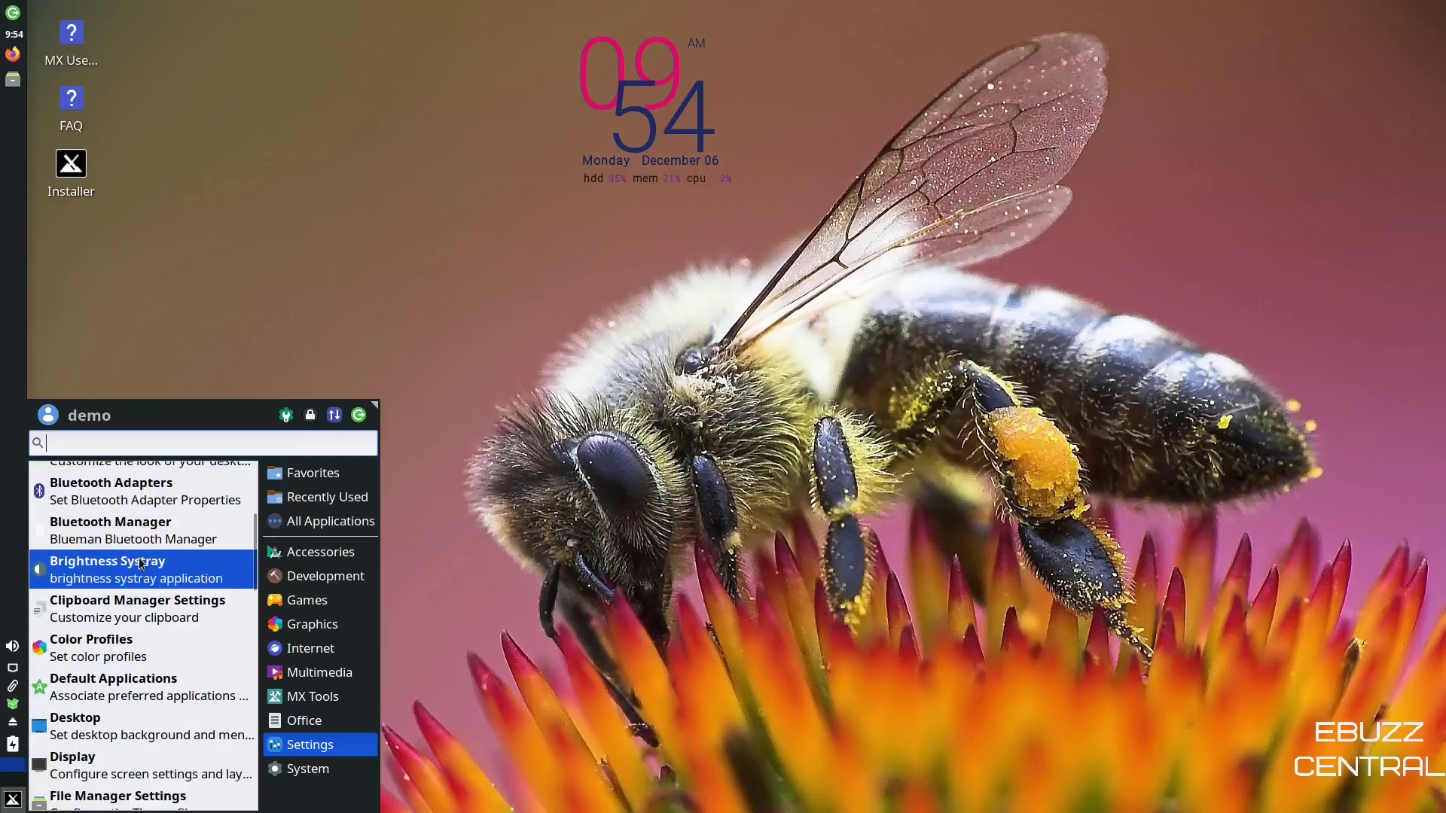
{"action": "scroll", "coordinate": [130, 564], "scroll_direction": "down", "scroll_amount": 3}
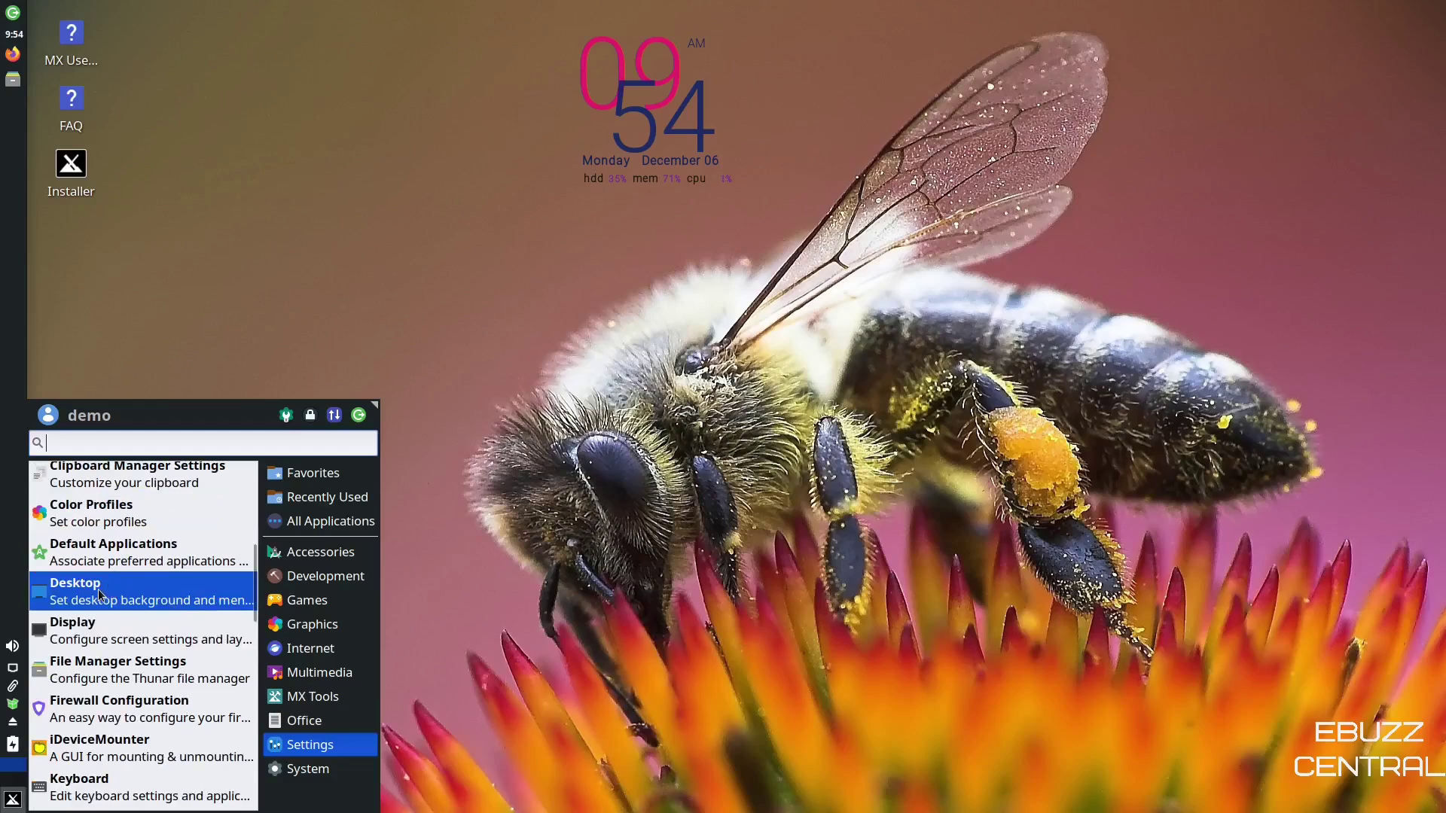
{"action": "scroll", "coordinate": [141, 625], "scroll_direction": "down", "scroll_amount": 1}
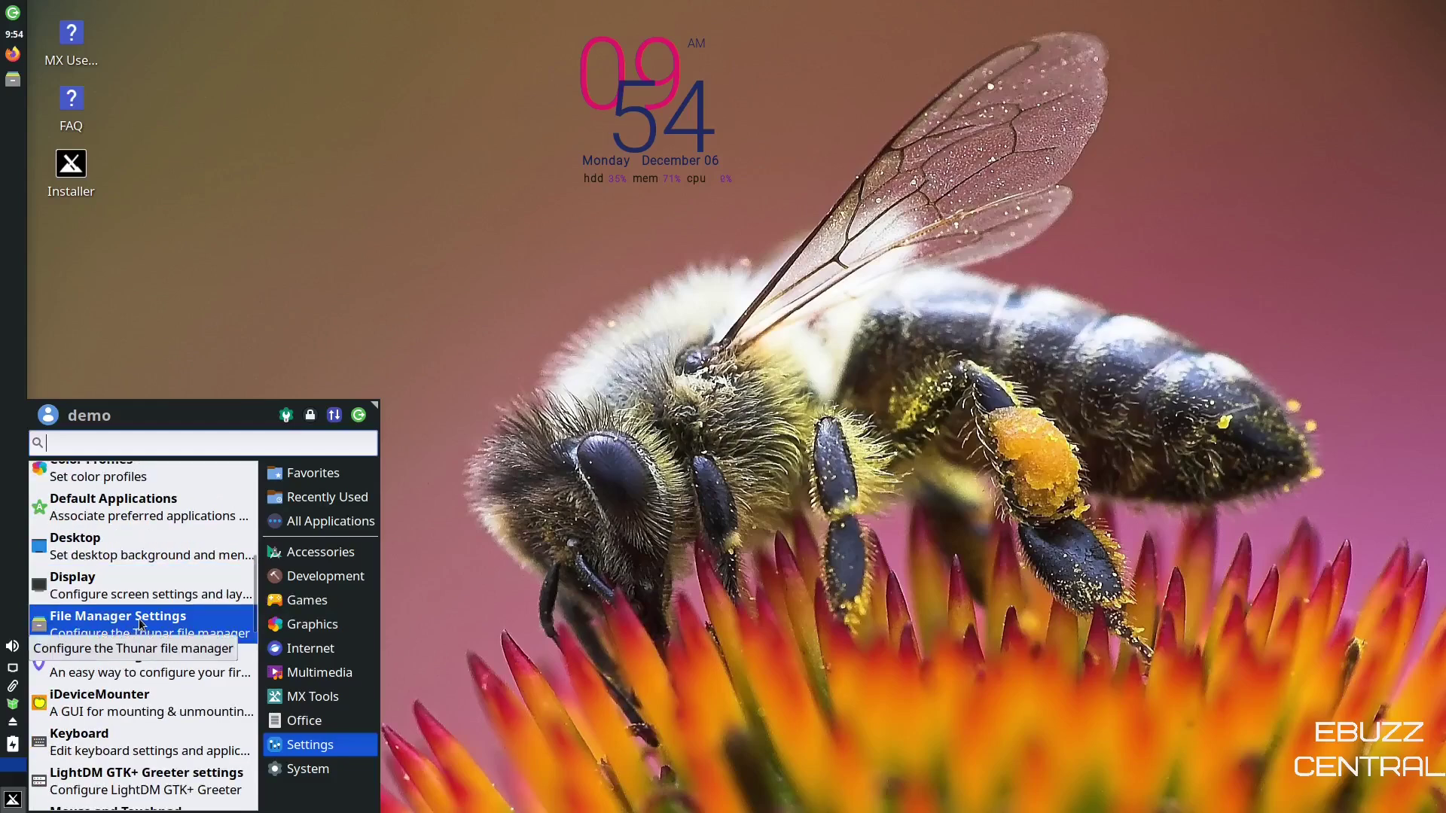
{"action": "scroll", "coordinate": [141, 625], "scroll_direction": "down", "scroll_amount": 3}
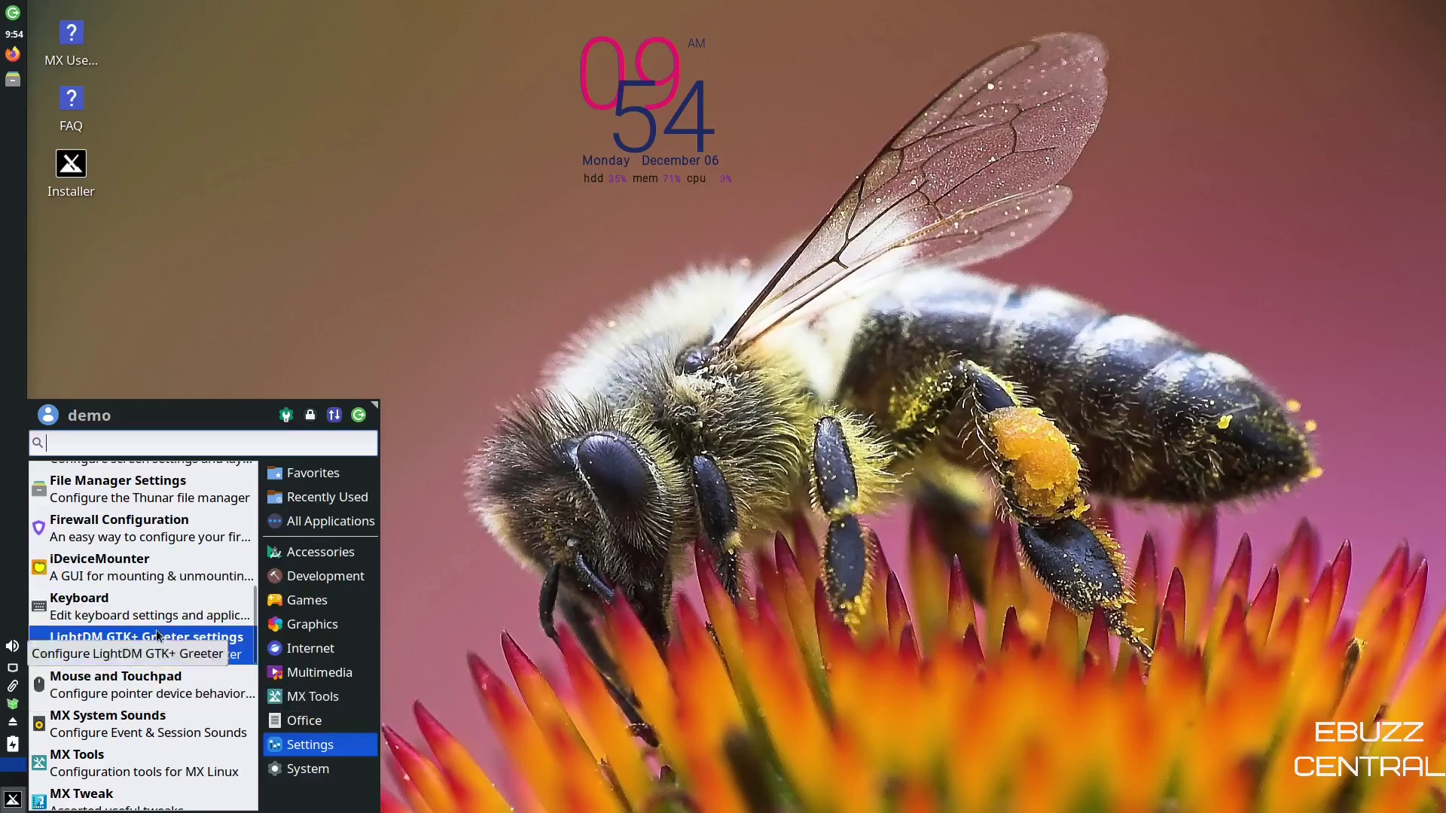
{"action": "scroll", "coordinate": [156, 640], "scroll_direction": "down", "scroll_amount": 2}
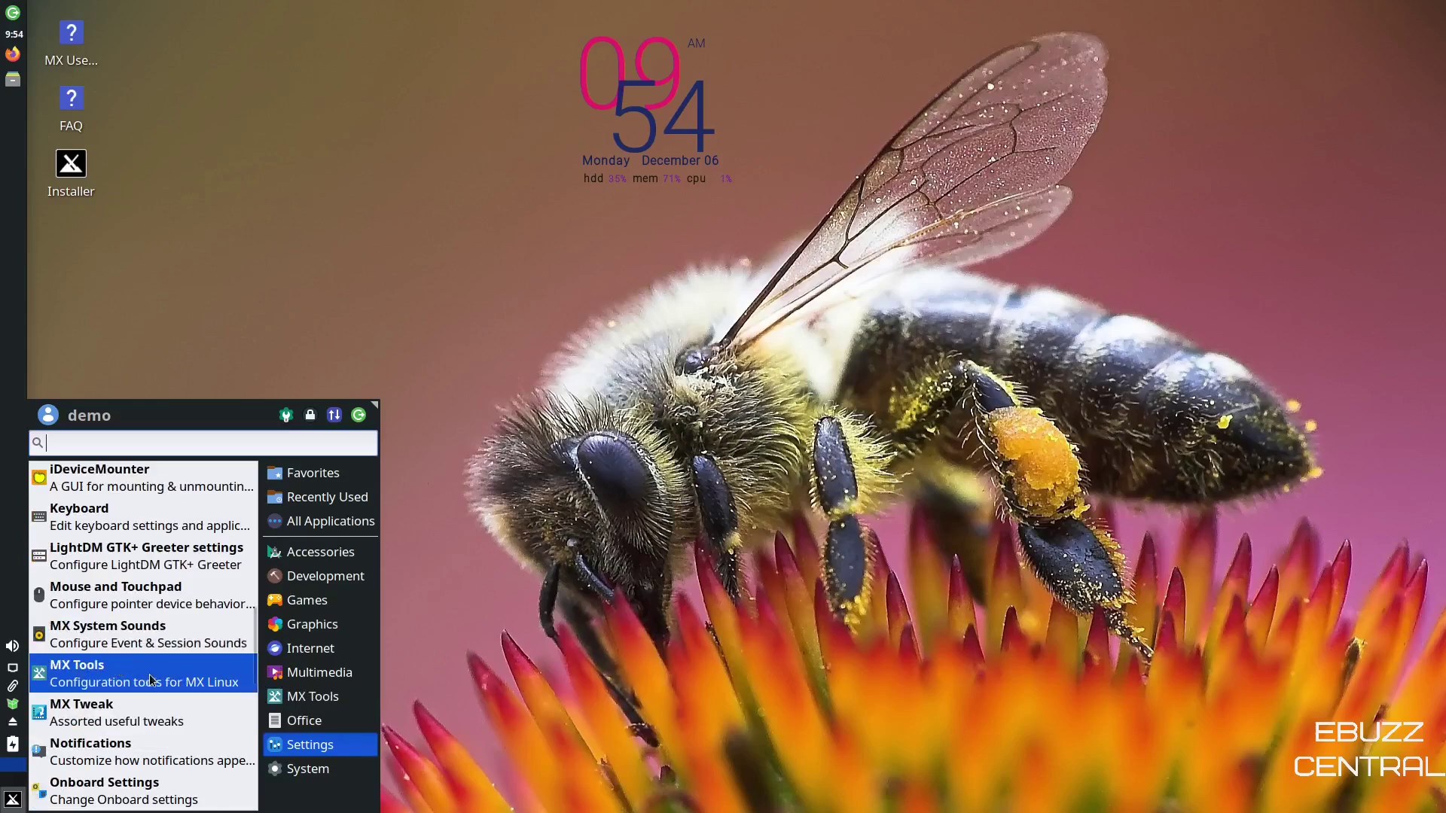
{"action": "left_click", "coordinate": [151, 680]}
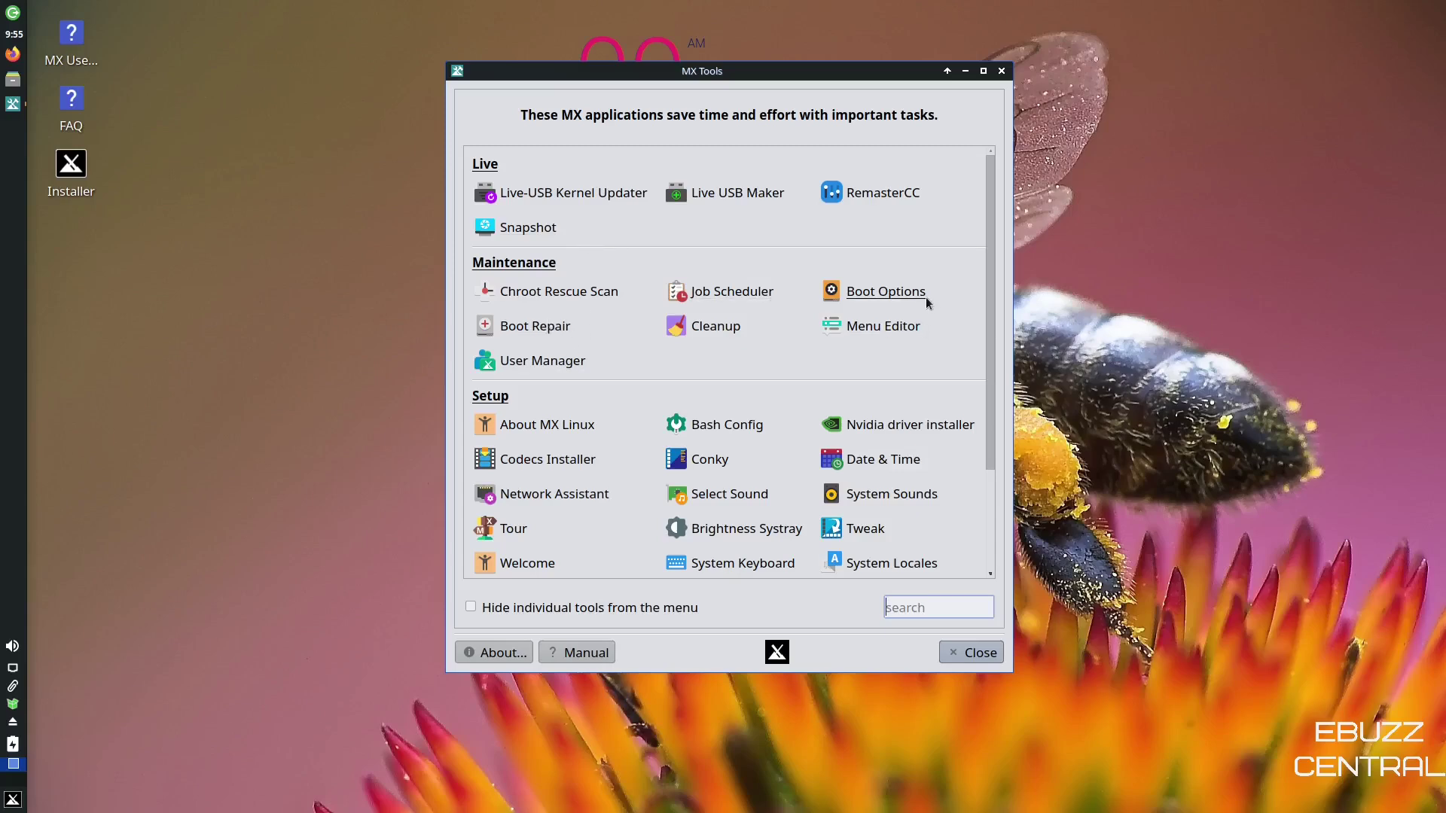
Step: Scroll through MX Tools' Live, Maintenance, Setup, Software and Utilities tools, then close it
{"action": "scroll", "coordinate": [835, 301], "scroll_direction": "down", "scroll_amount": 2}
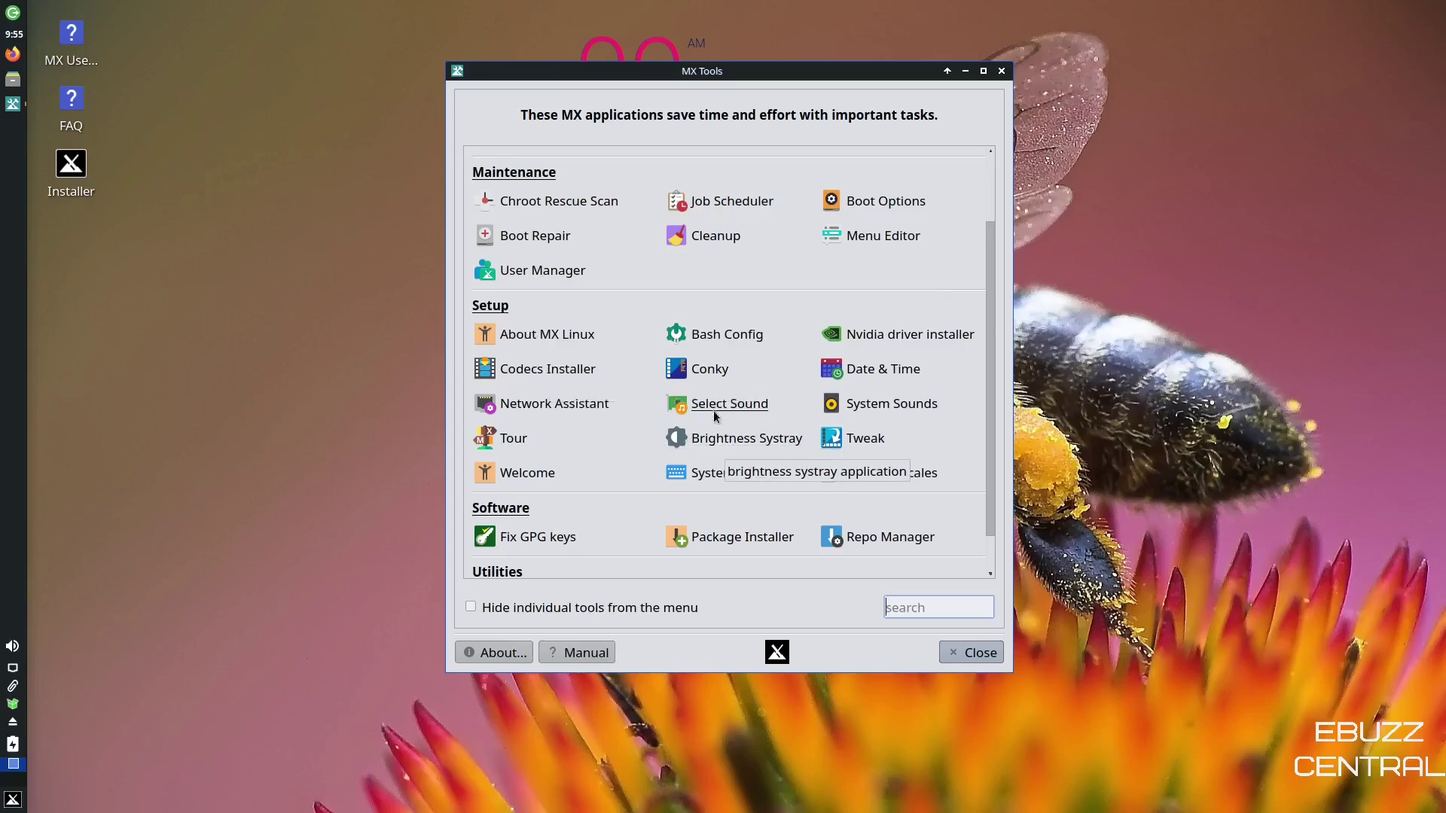
{"action": "scroll", "coordinate": [952, 410], "scroll_direction": "down", "scroll_amount": 1}
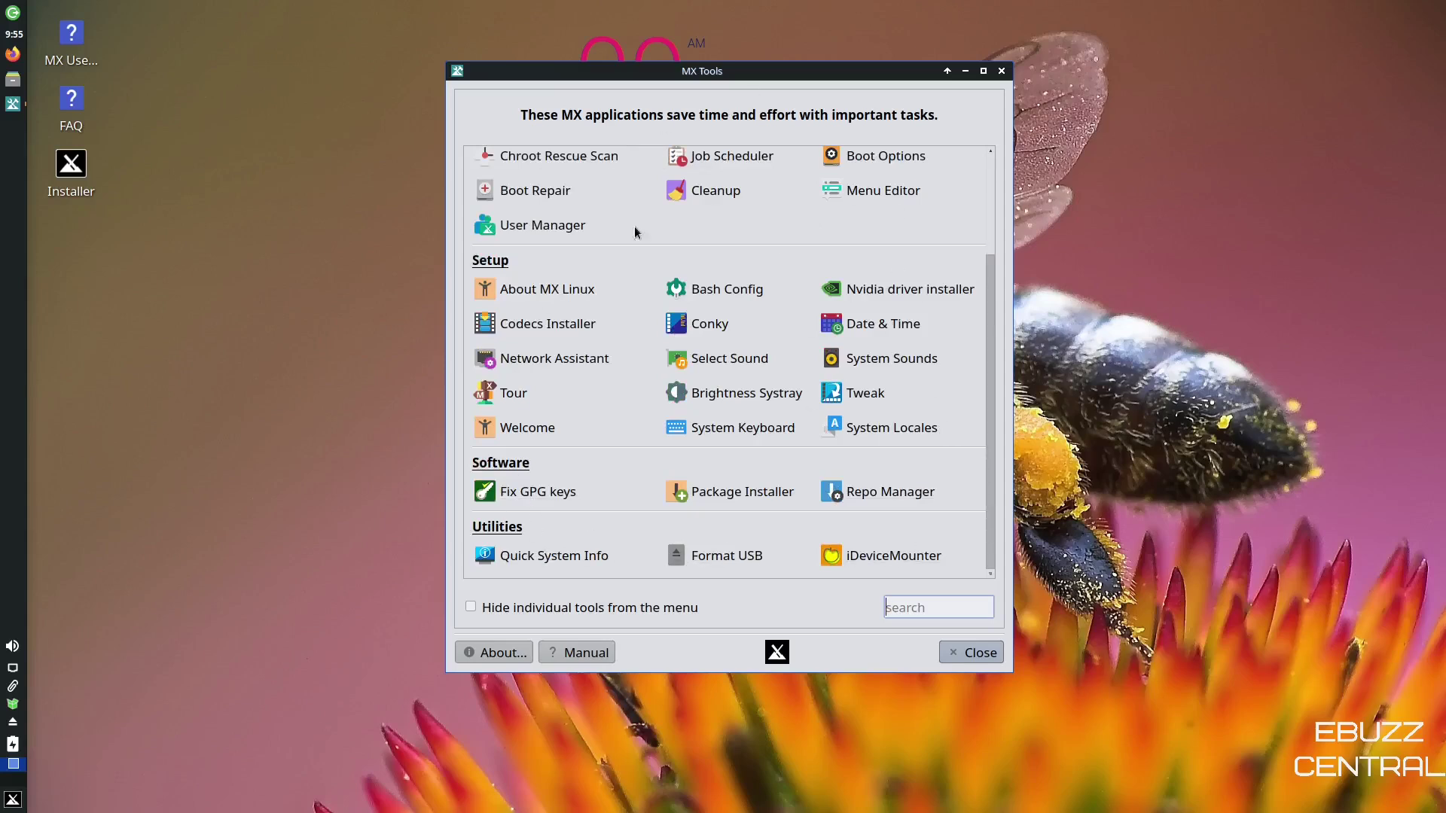
{"action": "scroll", "coordinate": [612, 332], "scroll_direction": "up", "scroll_amount": 3}
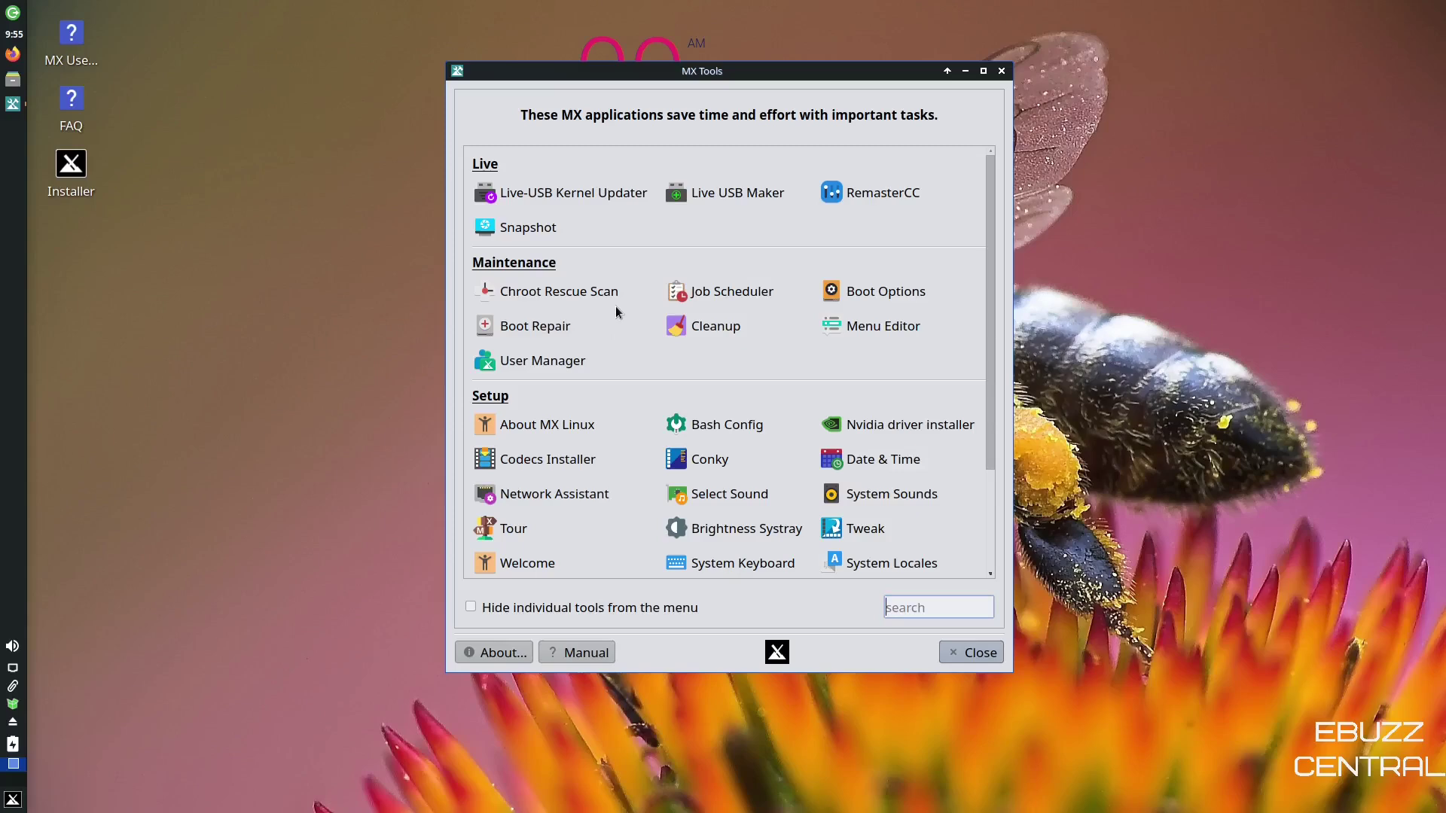
{"action": "left_click", "coordinate": [1004, 72]}
{"action": "key", "text": "super"}
Step: Launch Timeshift from the menu's System category, bringing up the administrator password prompt
{"action": "scroll", "coordinate": [122, 608], "scroll_direction": "down", "scroll_amount": 5}
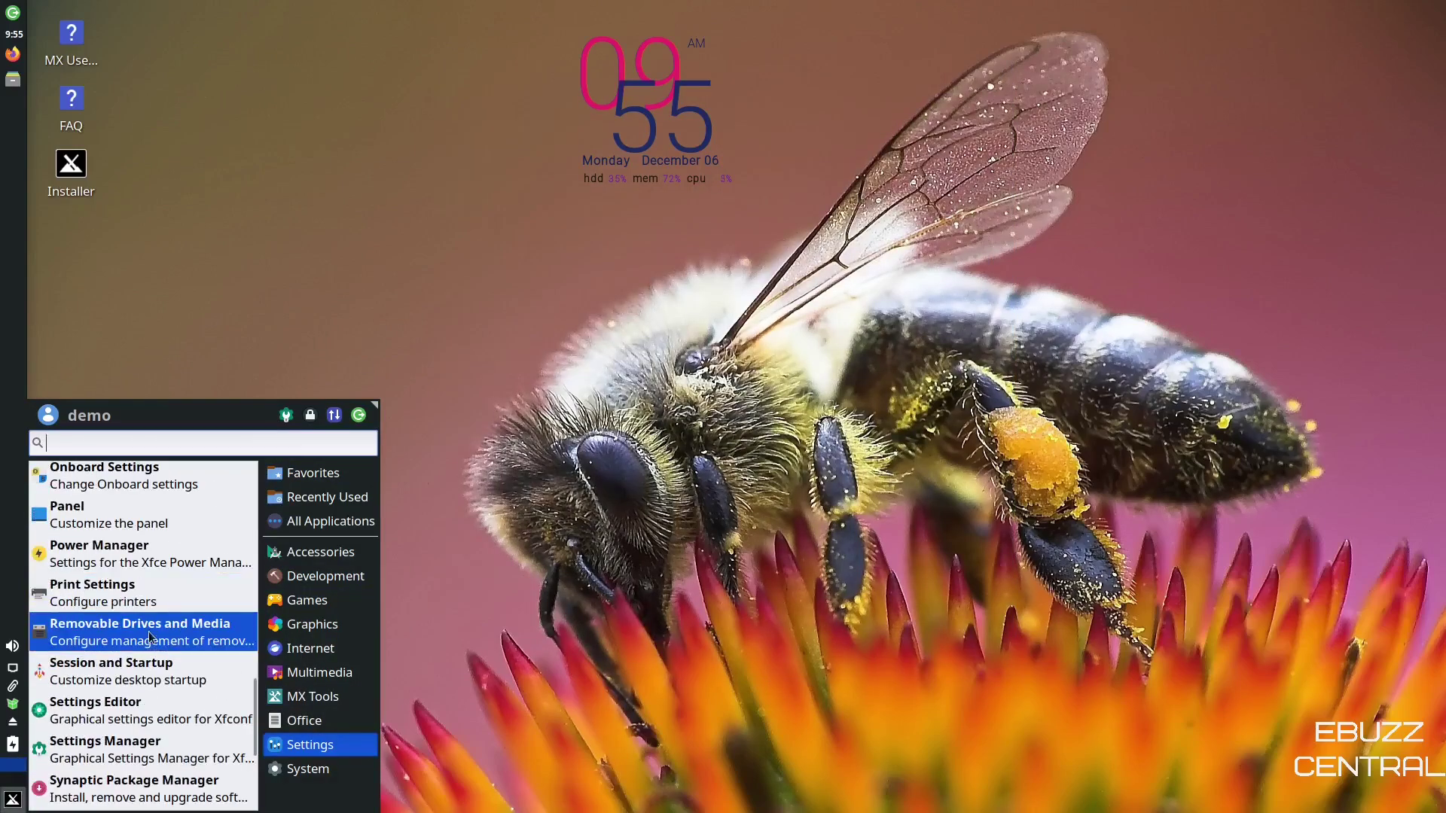
{"action": "scroll", "coordinate": [147, 631], "scroll_direction": "down", "scroll_amount": 5}
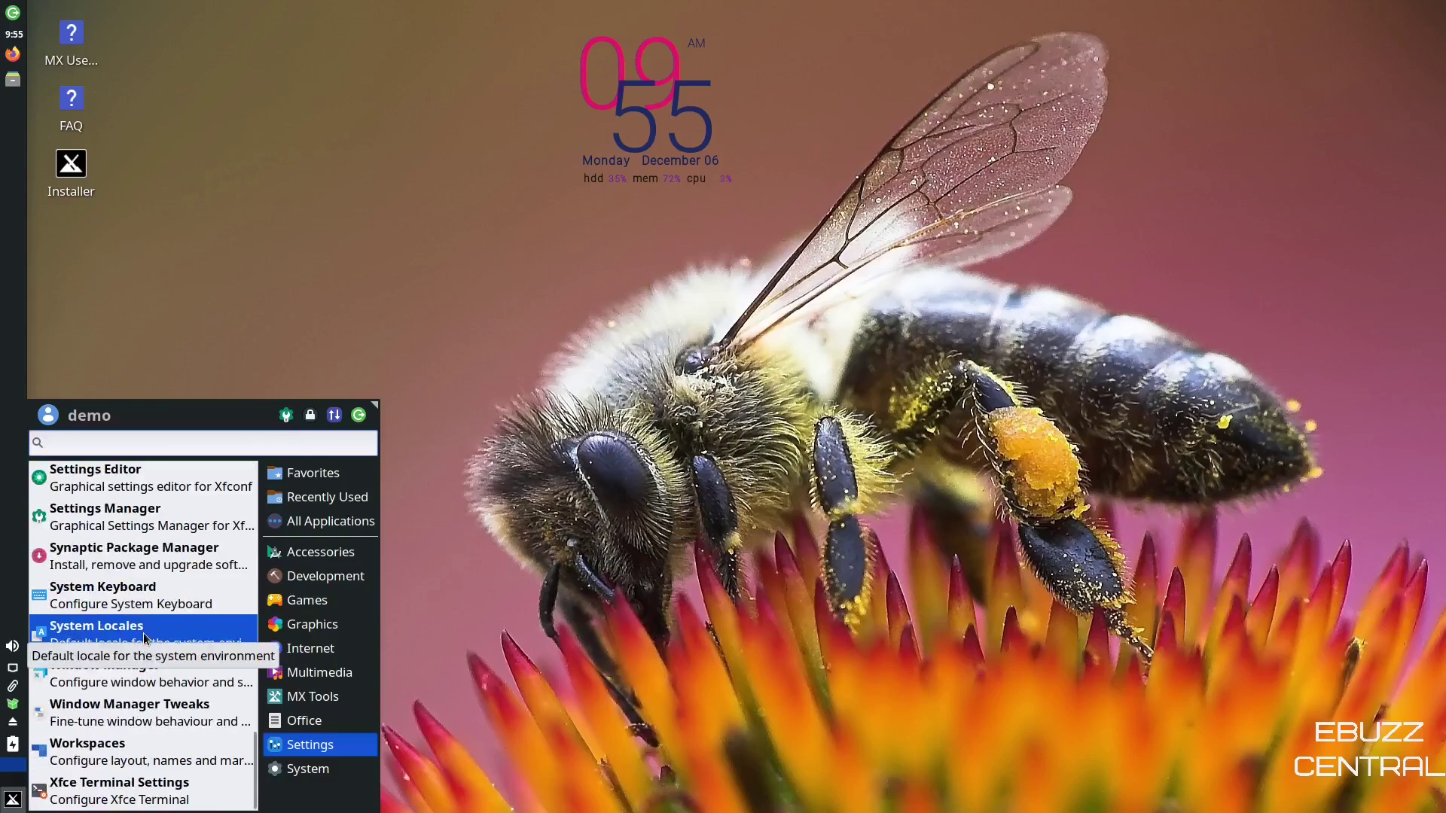
{"action": "left_click", "coordinate": [300, 778]}
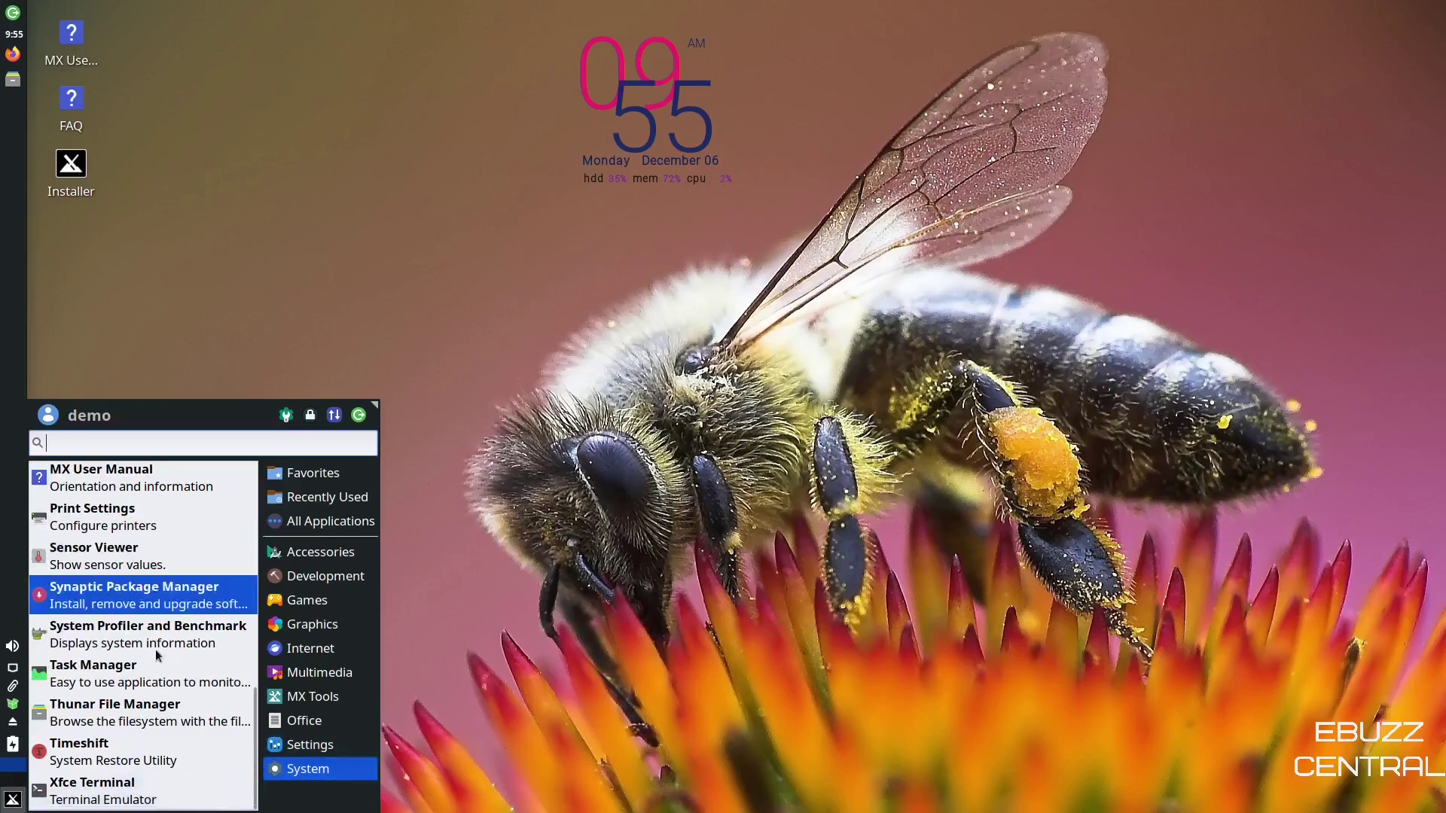
{"action": "left_click", "coordinate": [83, 755]}
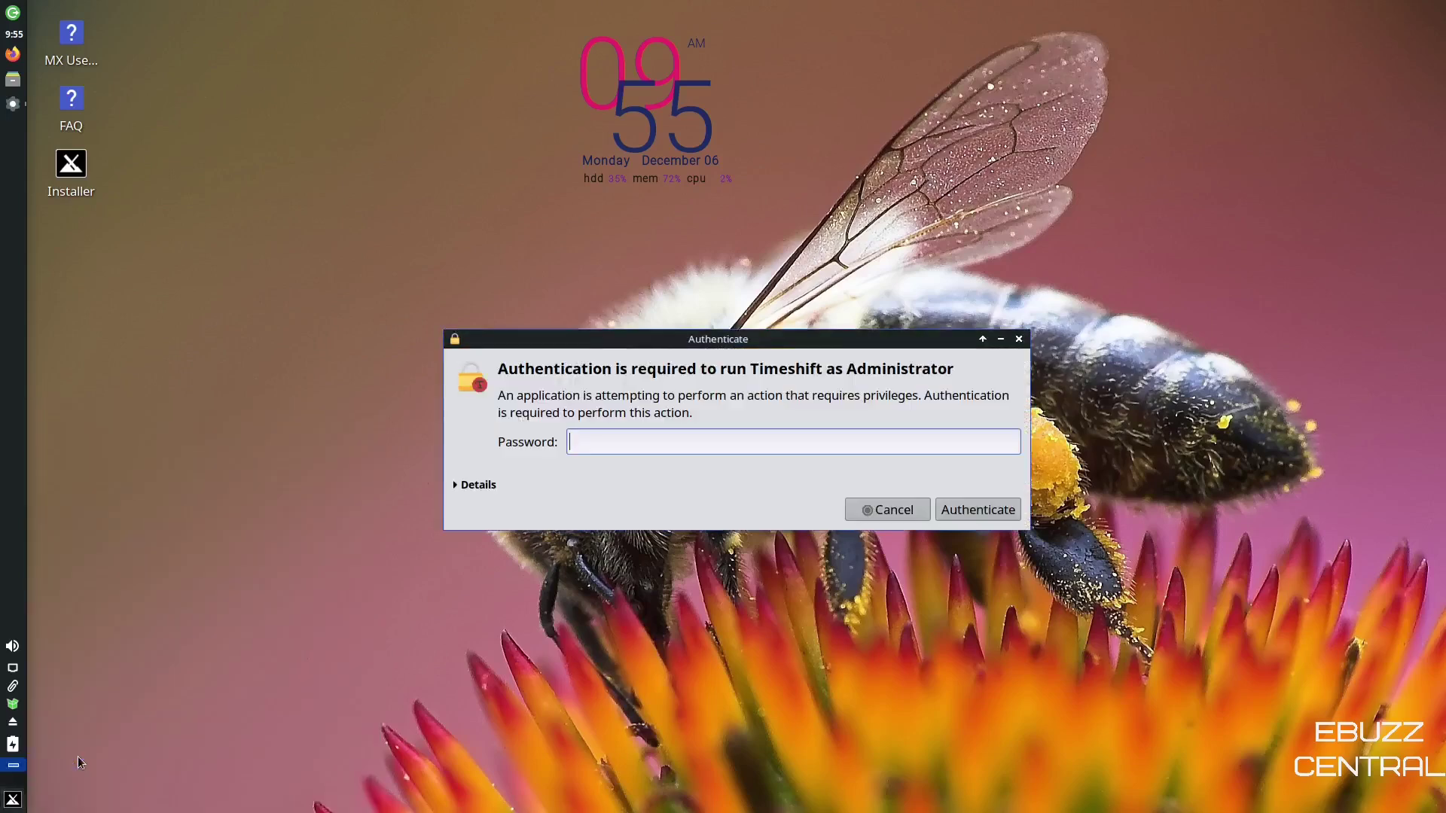
Step: Authenticate with the administrator password and advance past the RSYNC snapshot type choice
{"action": "type", "text": "***"}
{"action": "key", "text": "Return"}
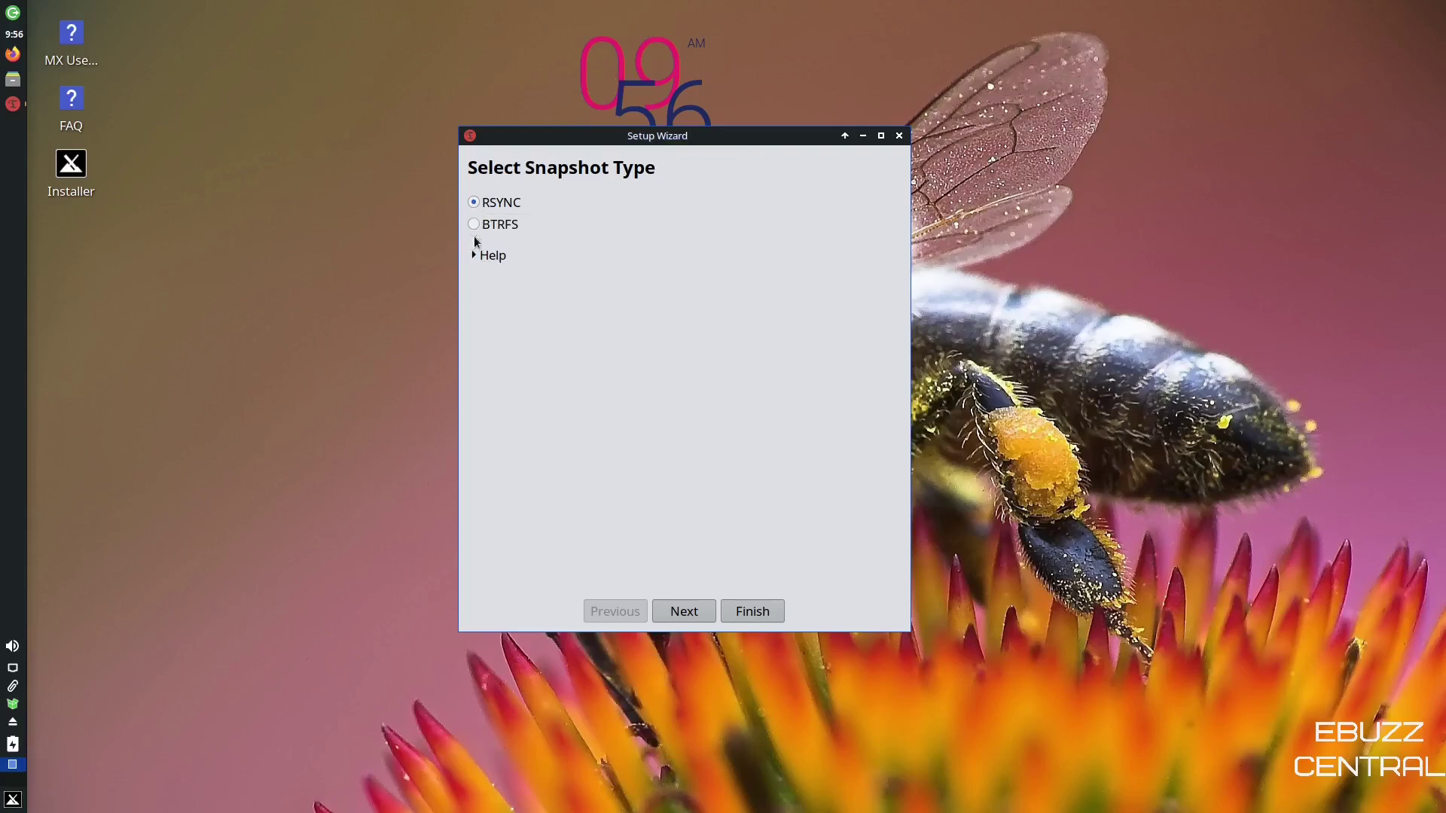
{"action": "left_click", "coordinate": [686, 615]}
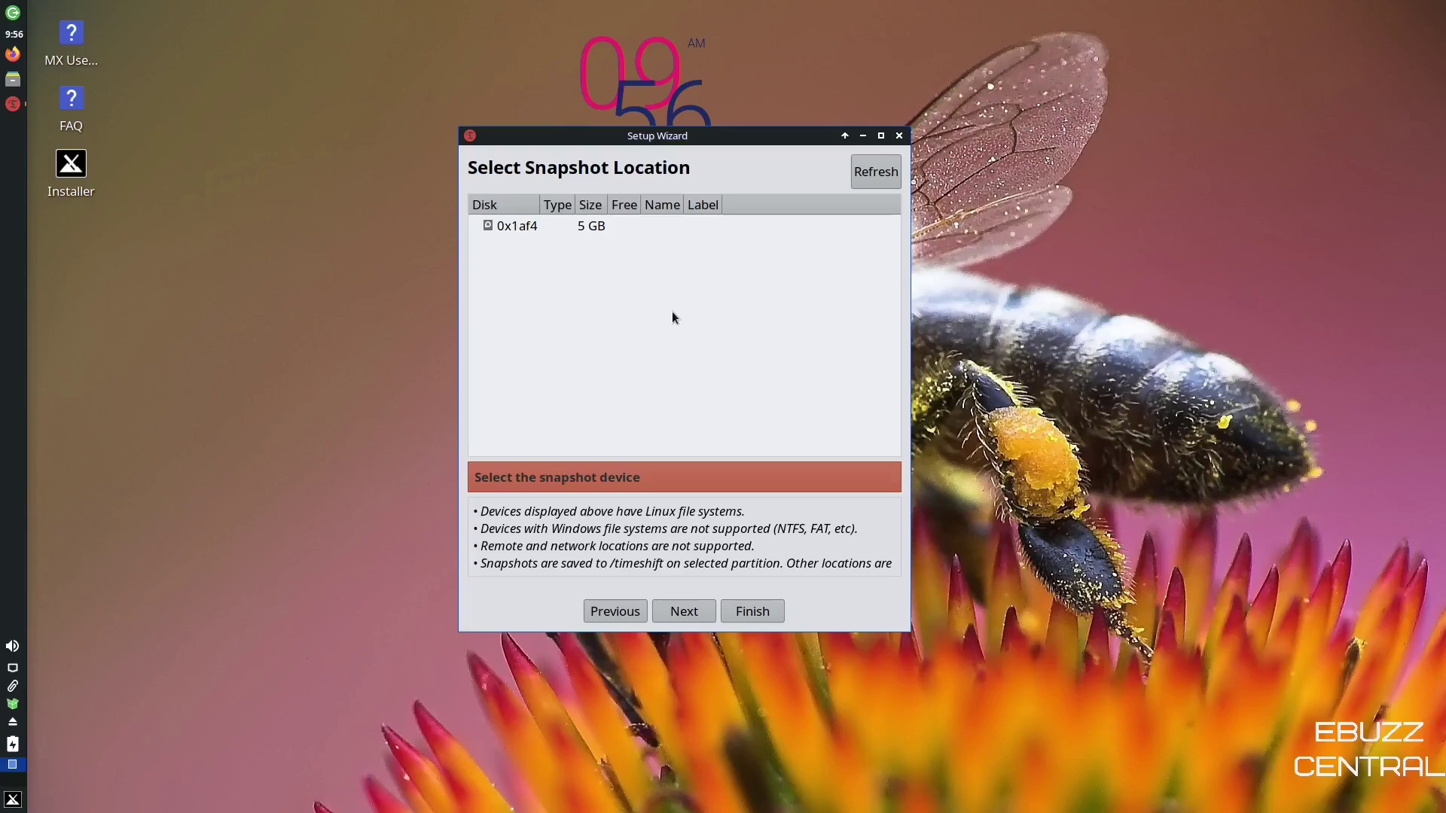
Step: Select the 5 GB 0x1af4 disk as the snapshot location
{"action": "left_click", "coordinate": [500, 230]}
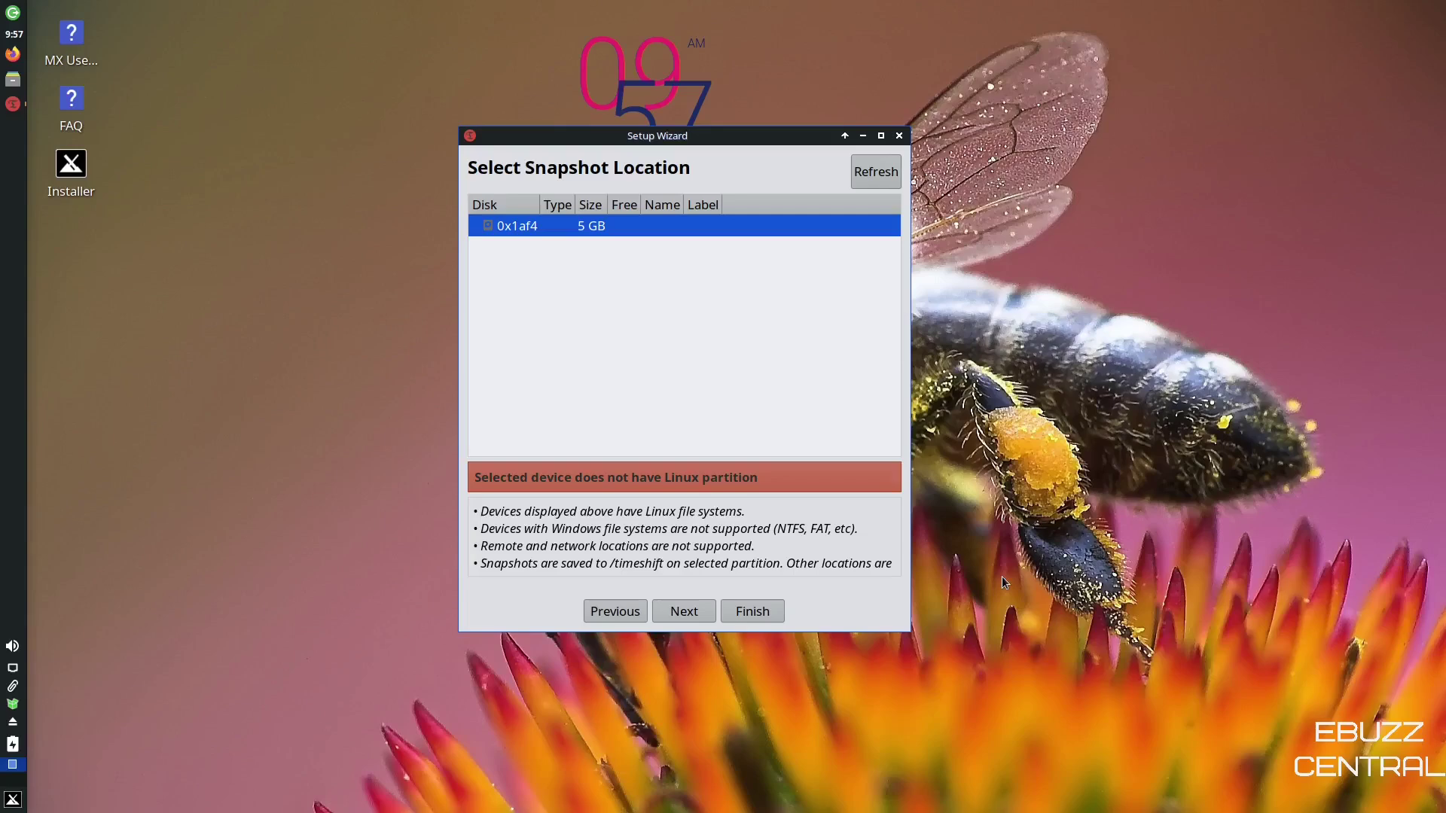
Step: Close the Timeshift Setup Wizard without a snapshot location, leaving the empty desktop
{"action": "left_click", "coordinate": [899, 135]}
{"action": "left_click", "coordinate": [12, 800]}
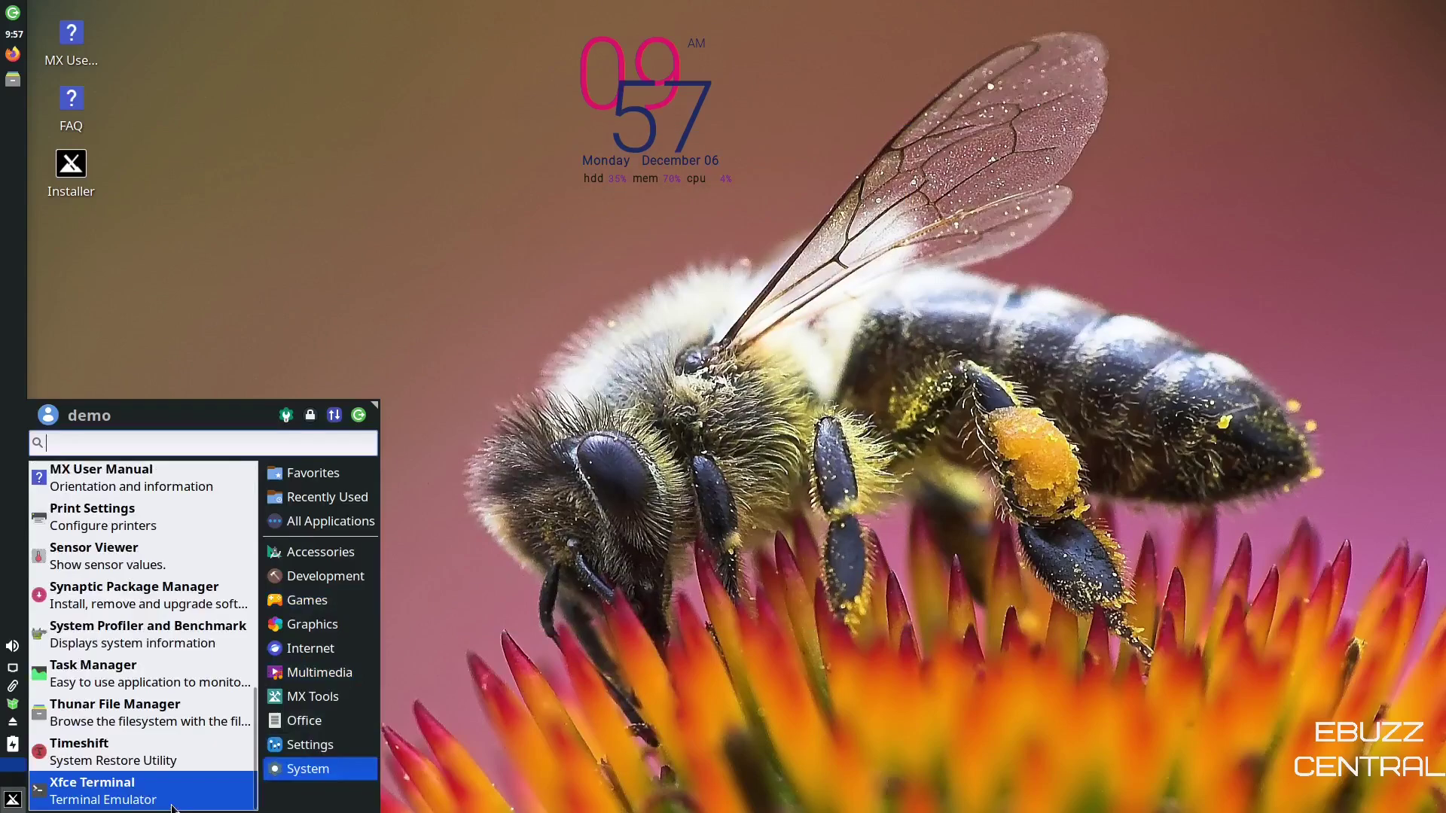
{"action": "left_click", "coordinate": [652, 522]}
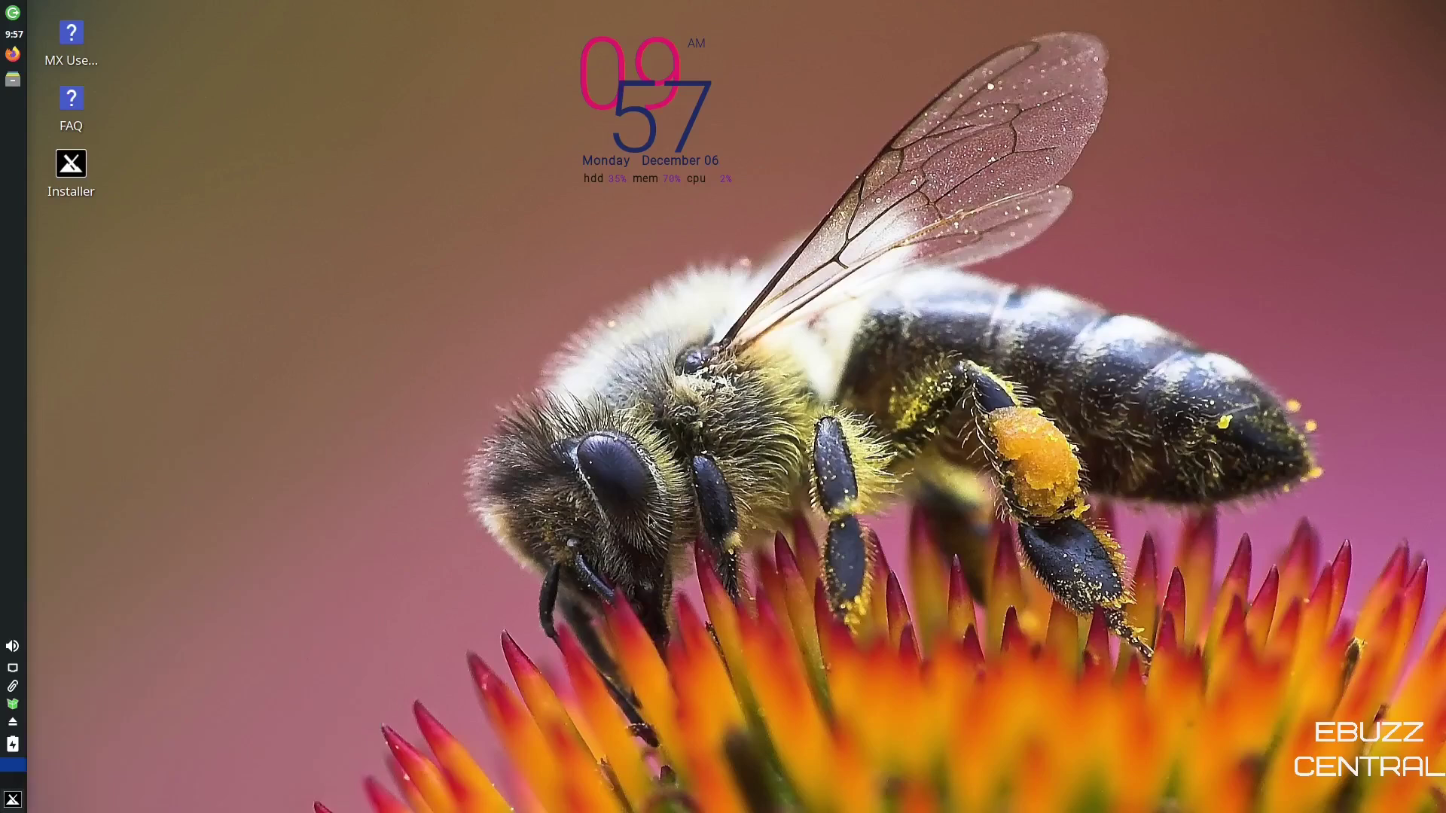